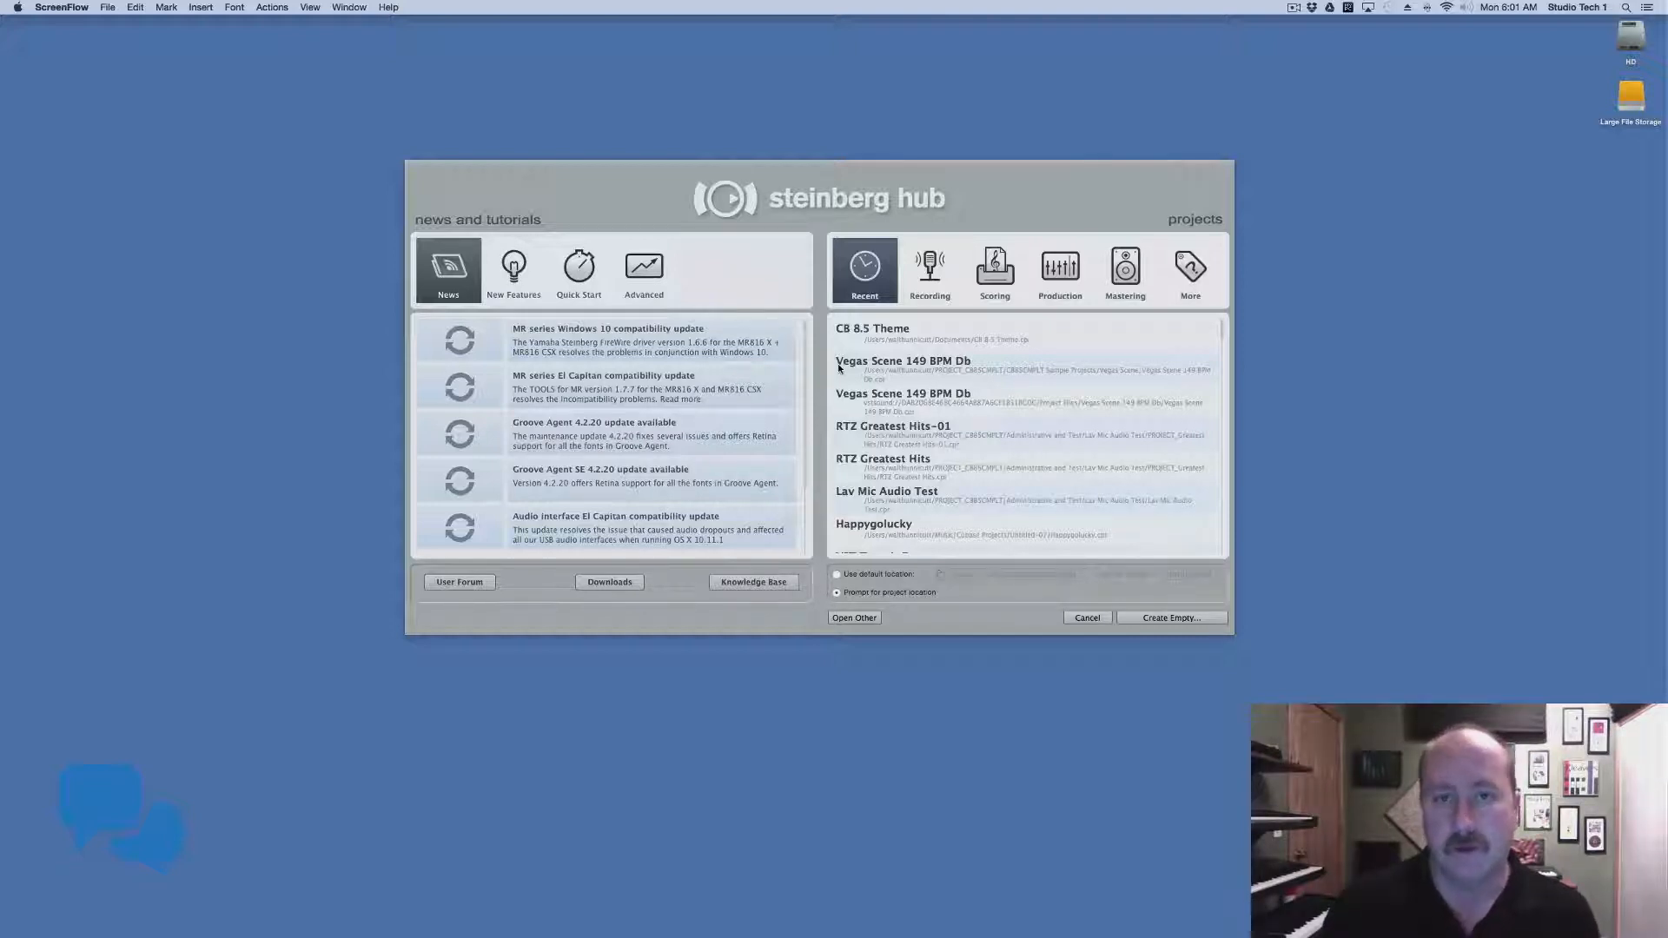
Create an empty project in the hub, using the default Cubase Projects location
{"action": "left_click", "coordinate": [1007, 206]}
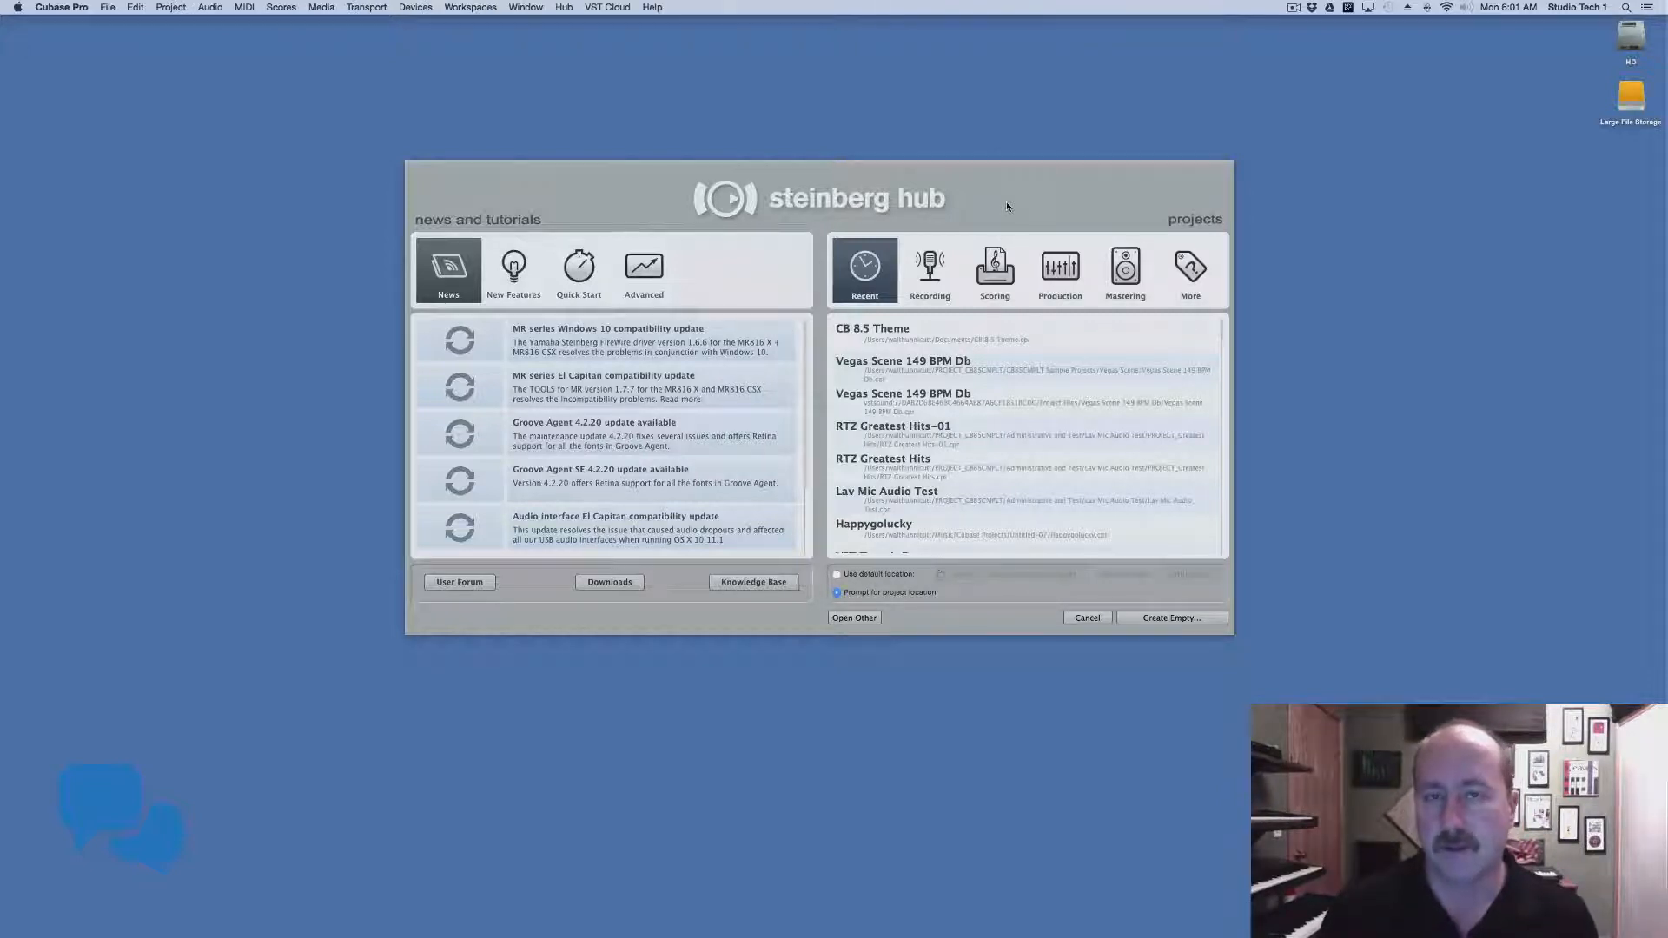
{"action": "left_click", "coordinate": [855, 578]}
{"action": "left_click", "coordinate": [861, 593]}
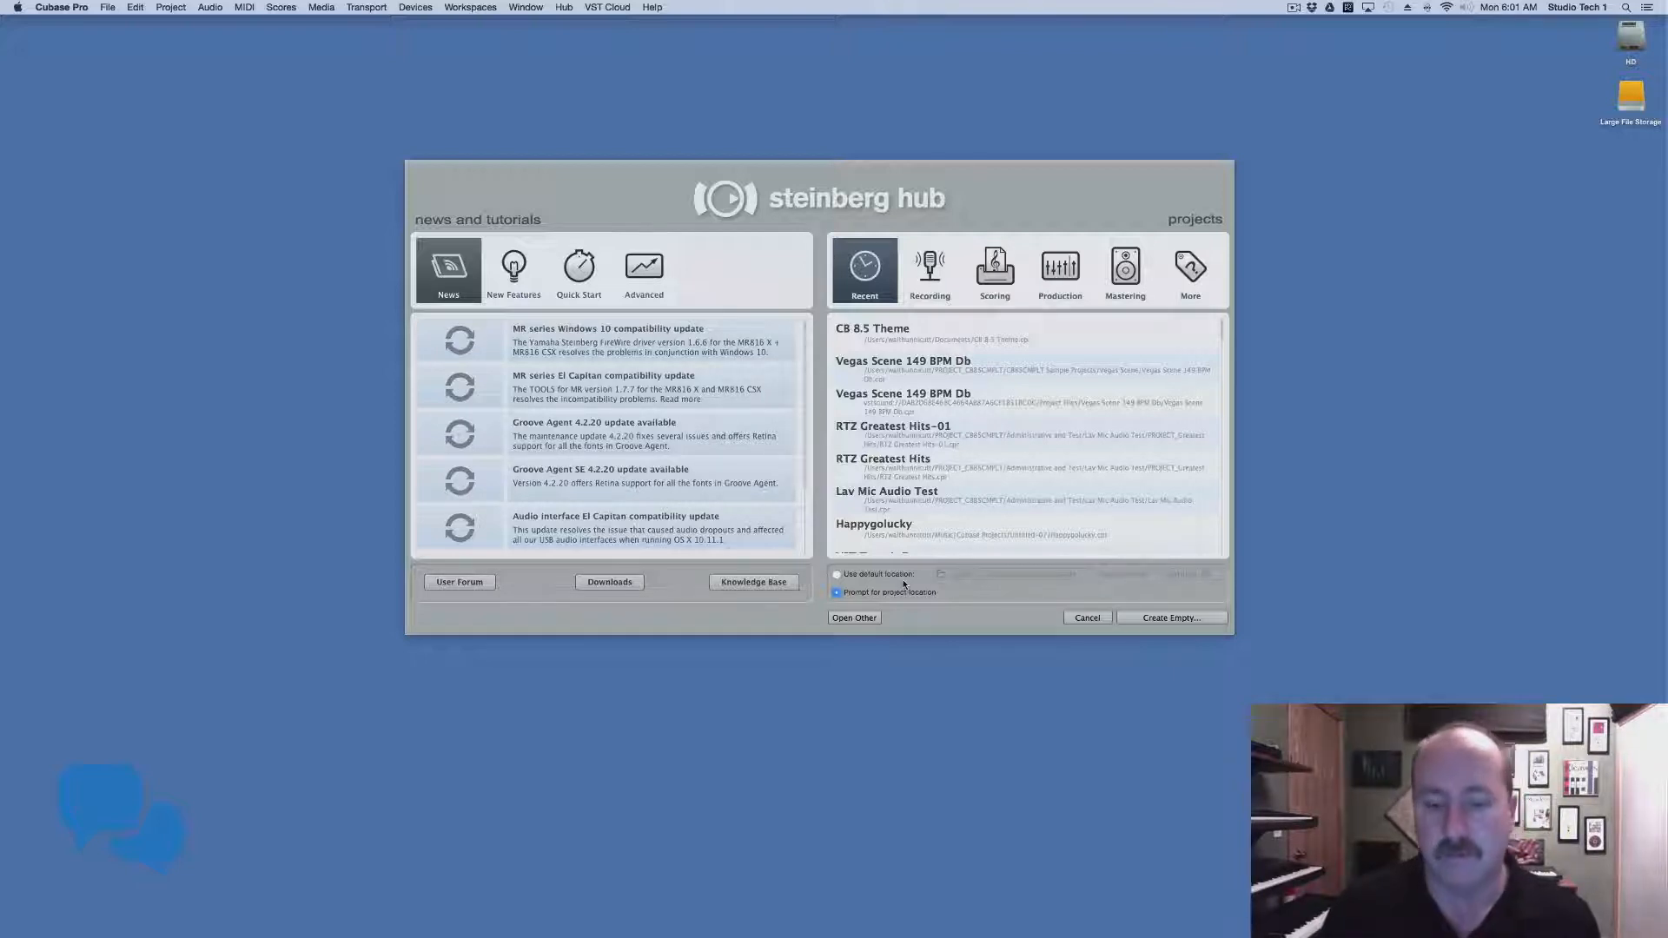
{"action": "left_click", "coordinate": [848, 577]}
{"action": "left_click", "coordinate": [848, 577]}
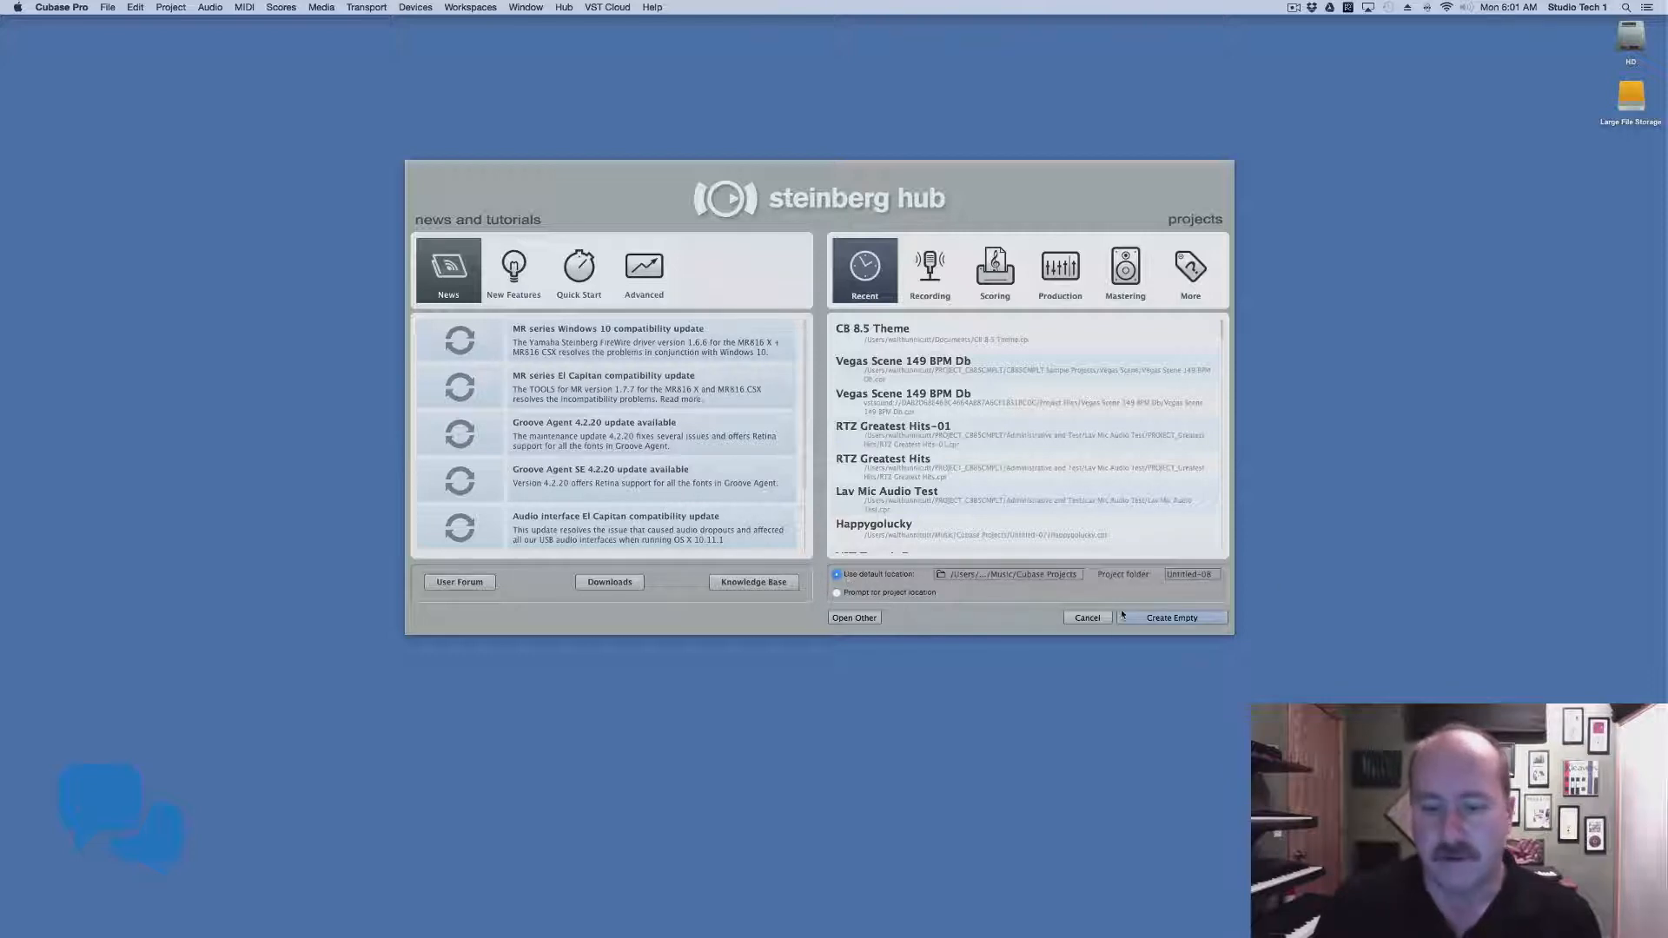
{"action": "left_click", "coordinate": [1179, 619]}
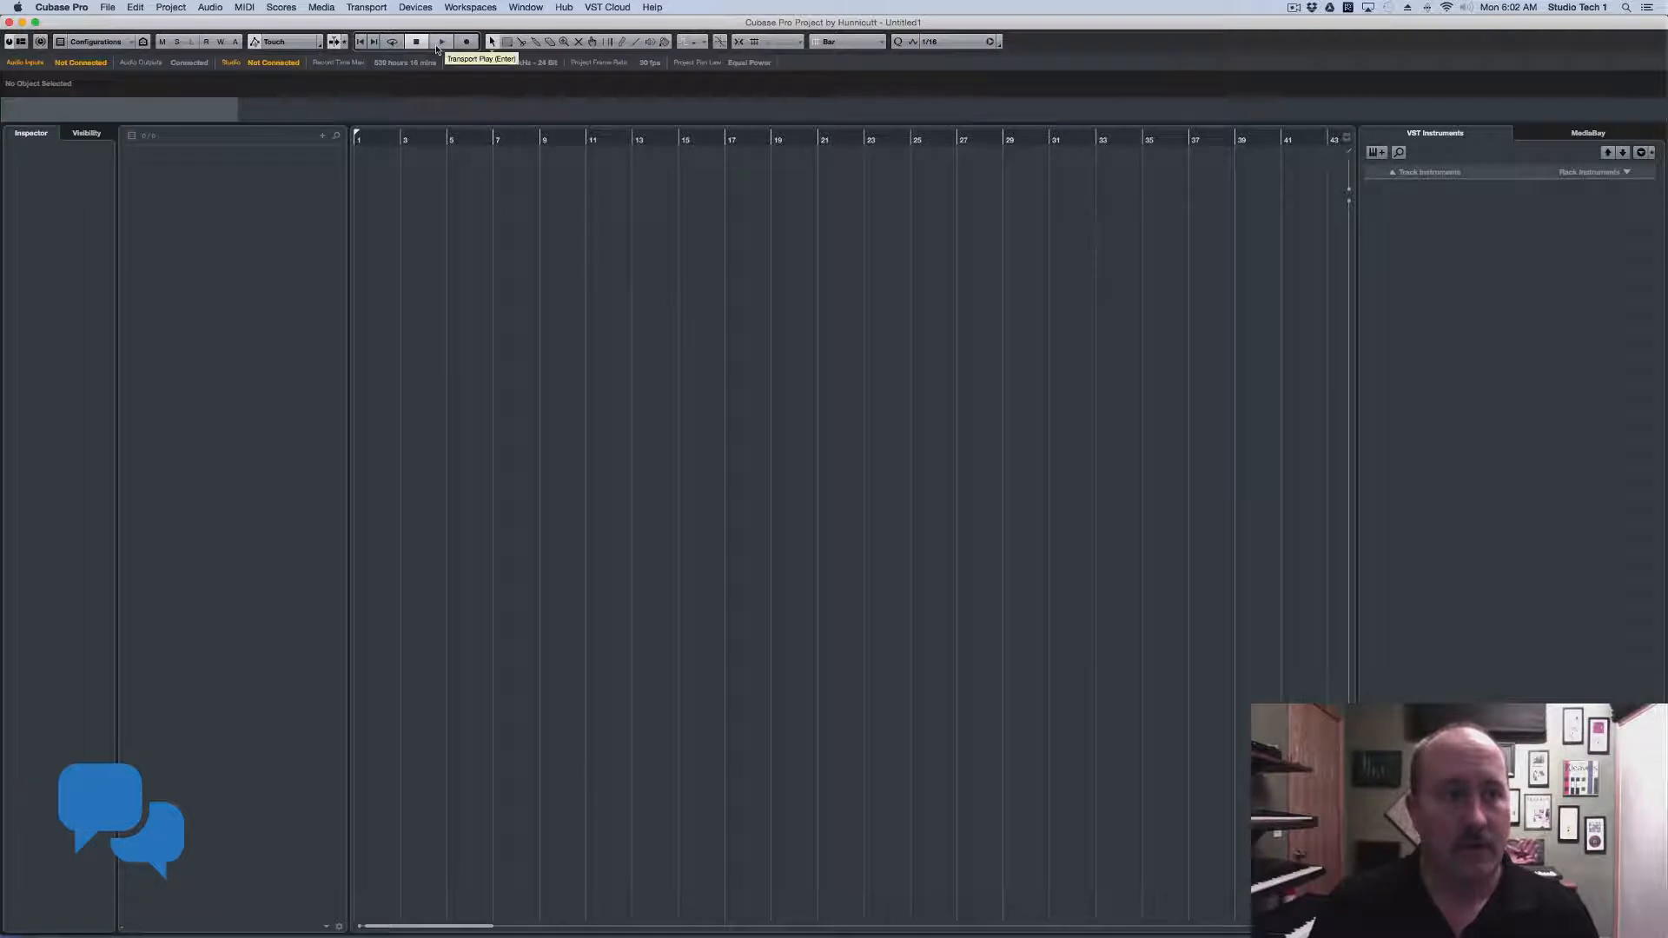
Show the floating Devices panel and place it over the empty track list
{"action": "left_click", "coordinate": [412, 11]}
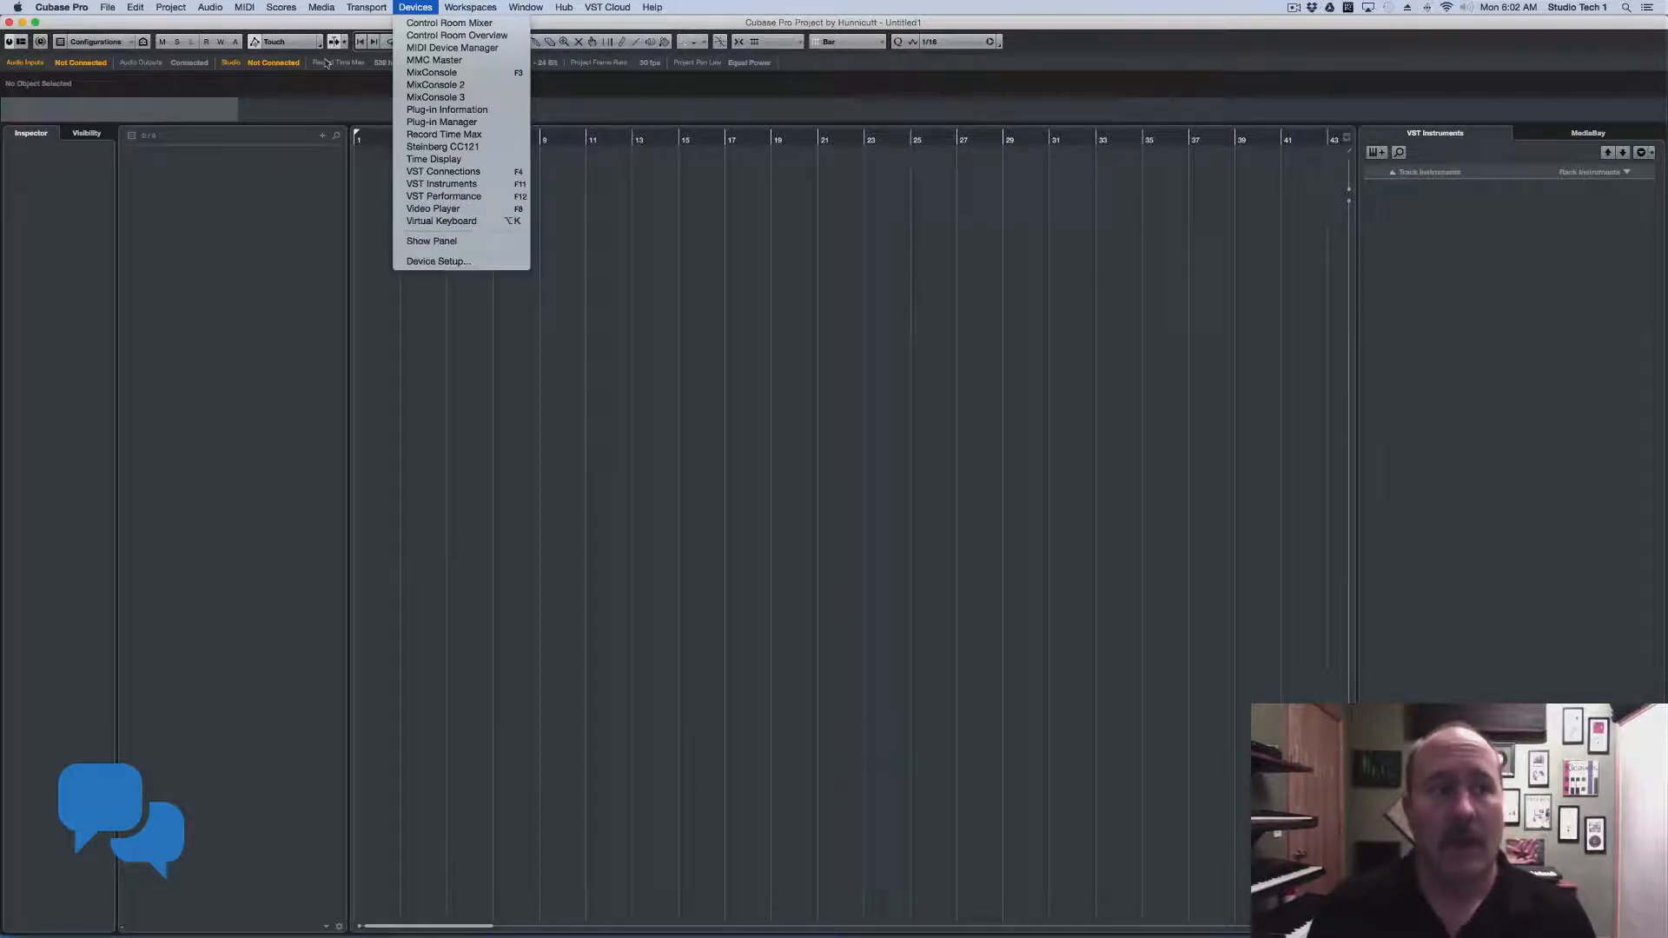
{"action": "mouse_move", "coordinate": [248, 6]}
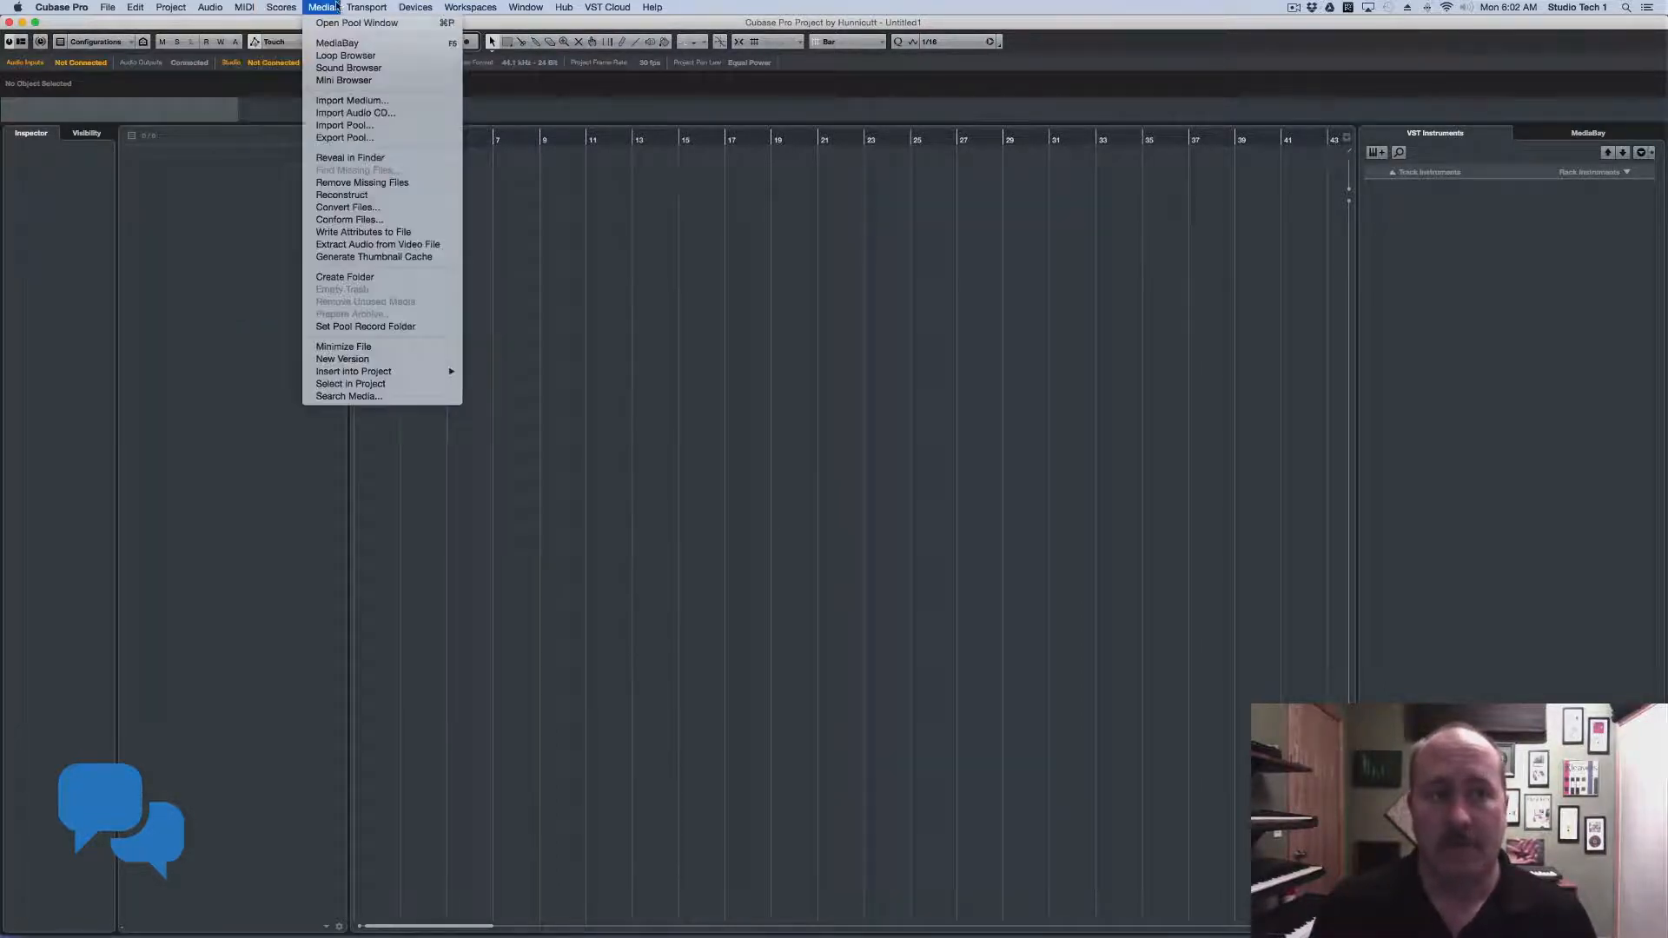
{"action": "mouse_move", "coordinate": [429, 6]}
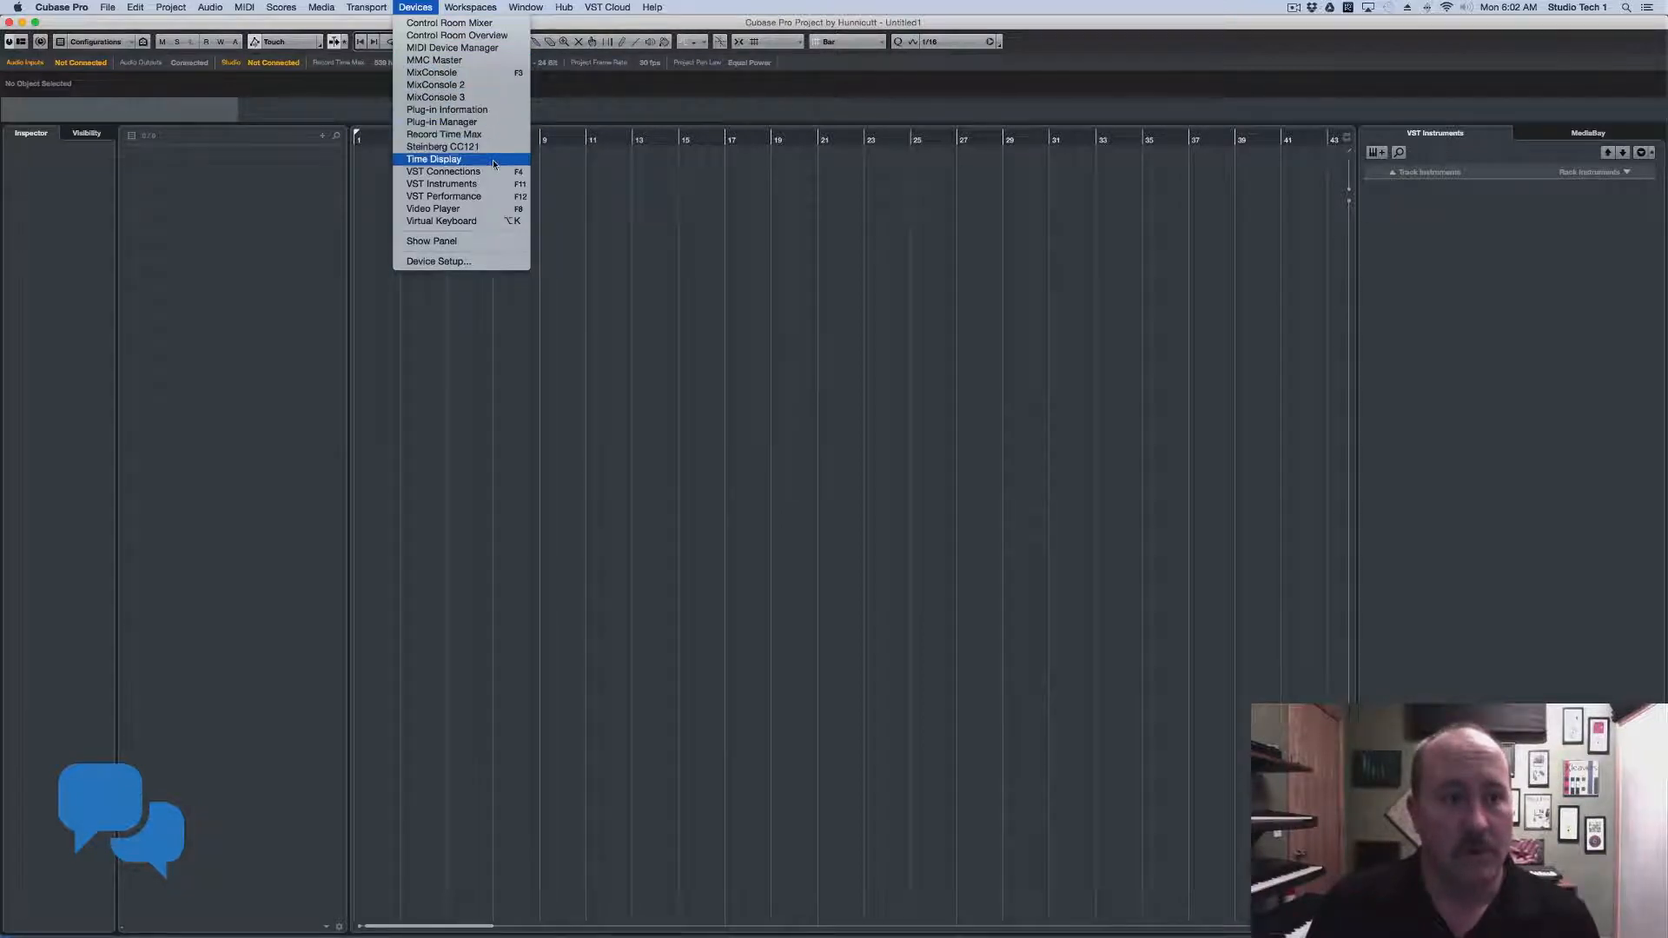
{"action": "left_click", "coordinate": [483, 243]}
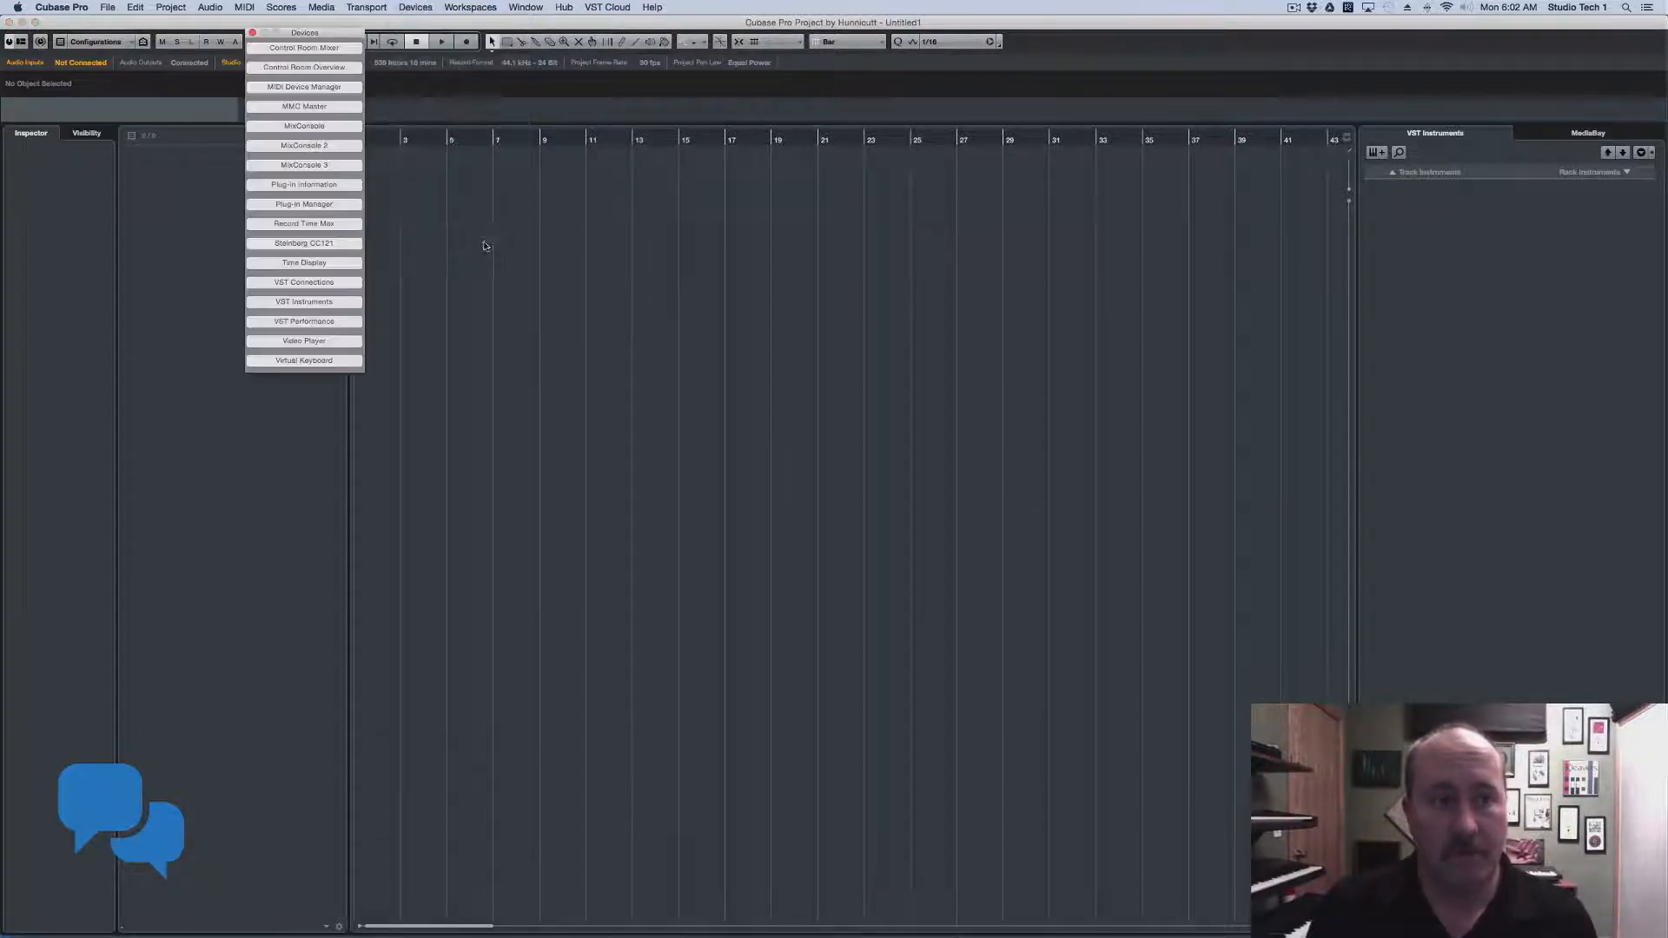
{"action": "left_click_drag", "start_coordinate": [338, 39], "coordinate": [301, 182]}
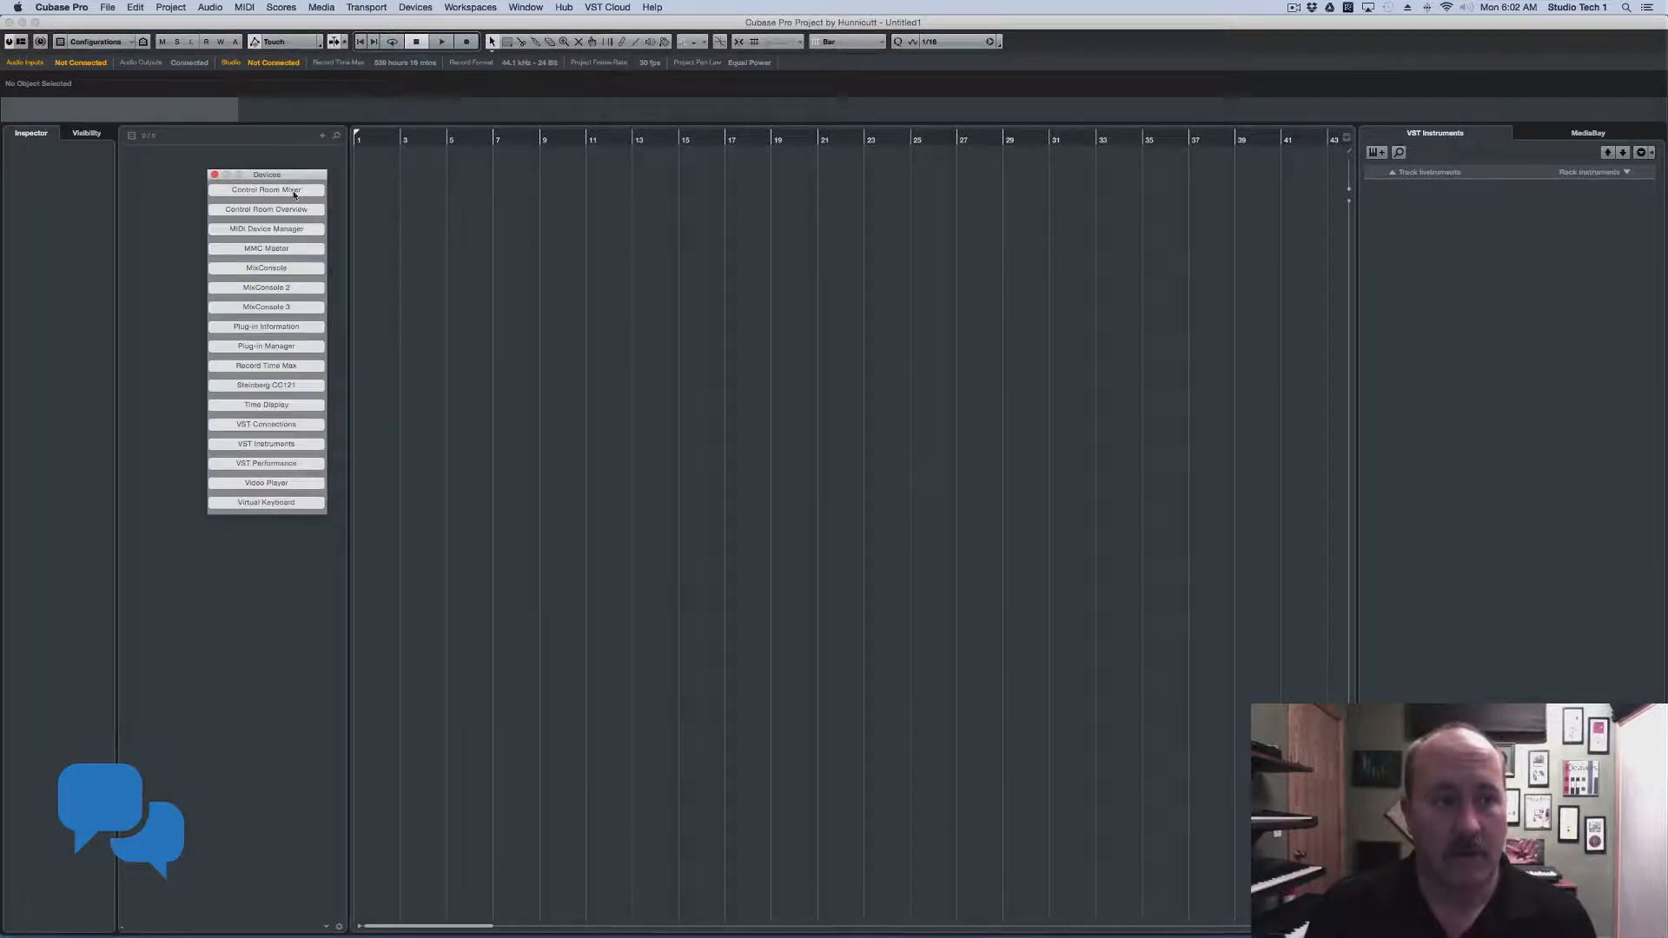
Briefly open and close the Control Room Mixer, Control Room Overview and MIDI Device Manager from the Devices panel
{"action": "left_click", "coordinate": [294, 193]}
{"action": "left_click", "coordinate": [291, 211]}
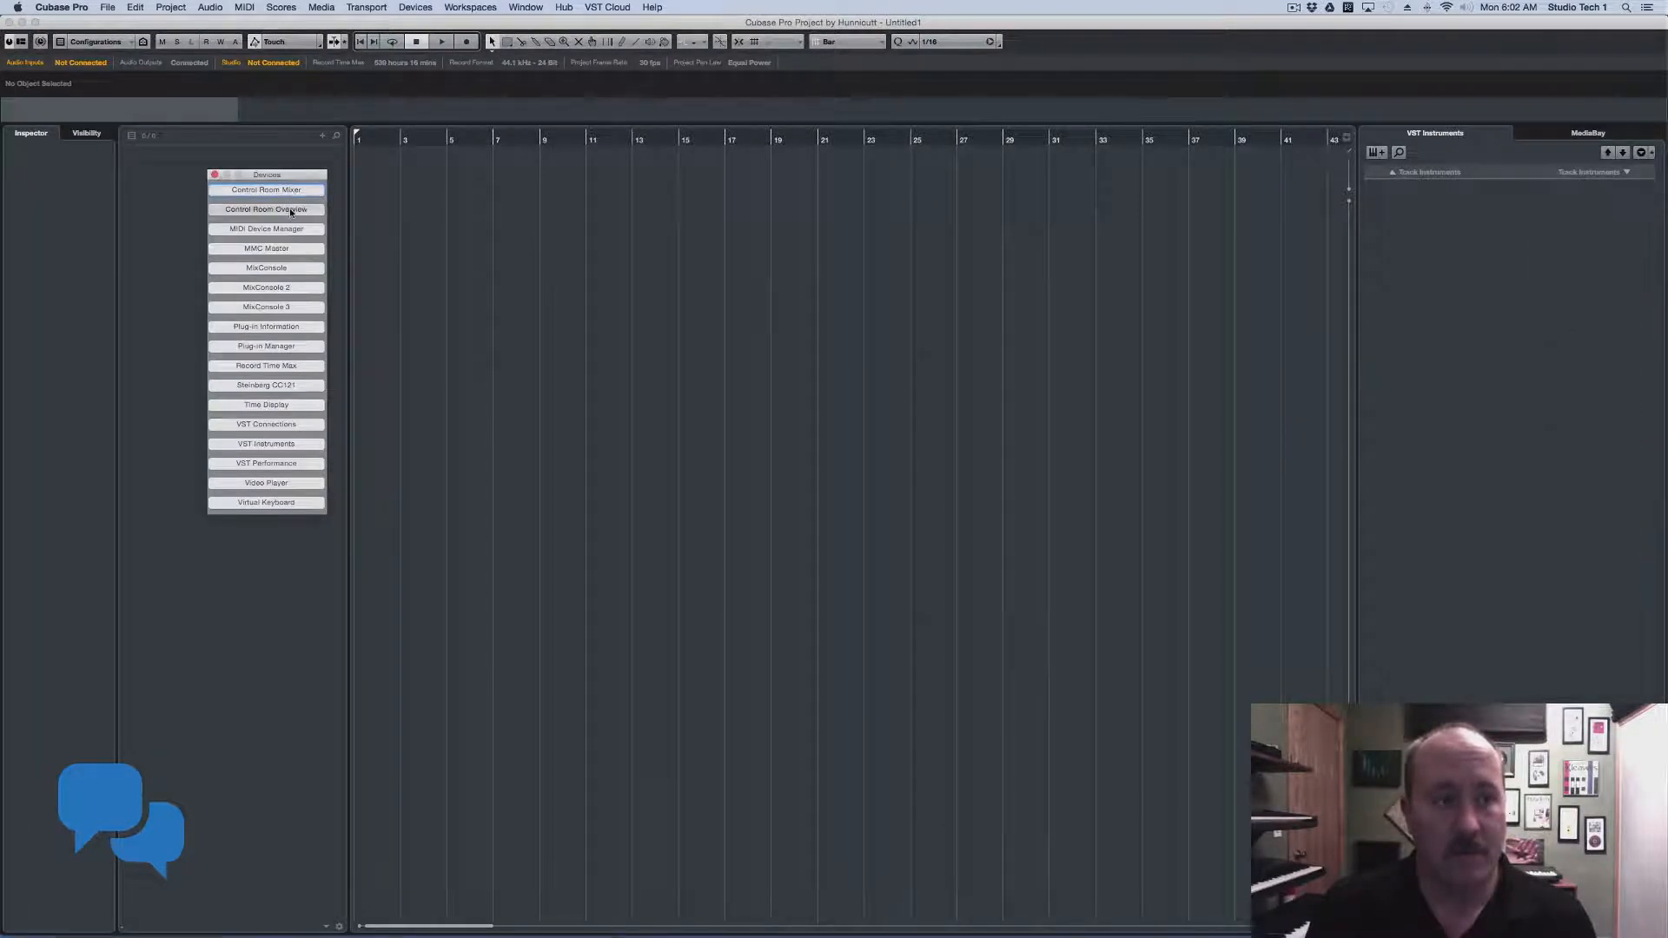
{"action": "left_click", "coordinate": [290, 210]}
{"action": "left_click", "coordinate": [291, 229]}
{"action": "left_click", "coordinate": [290, 229]}
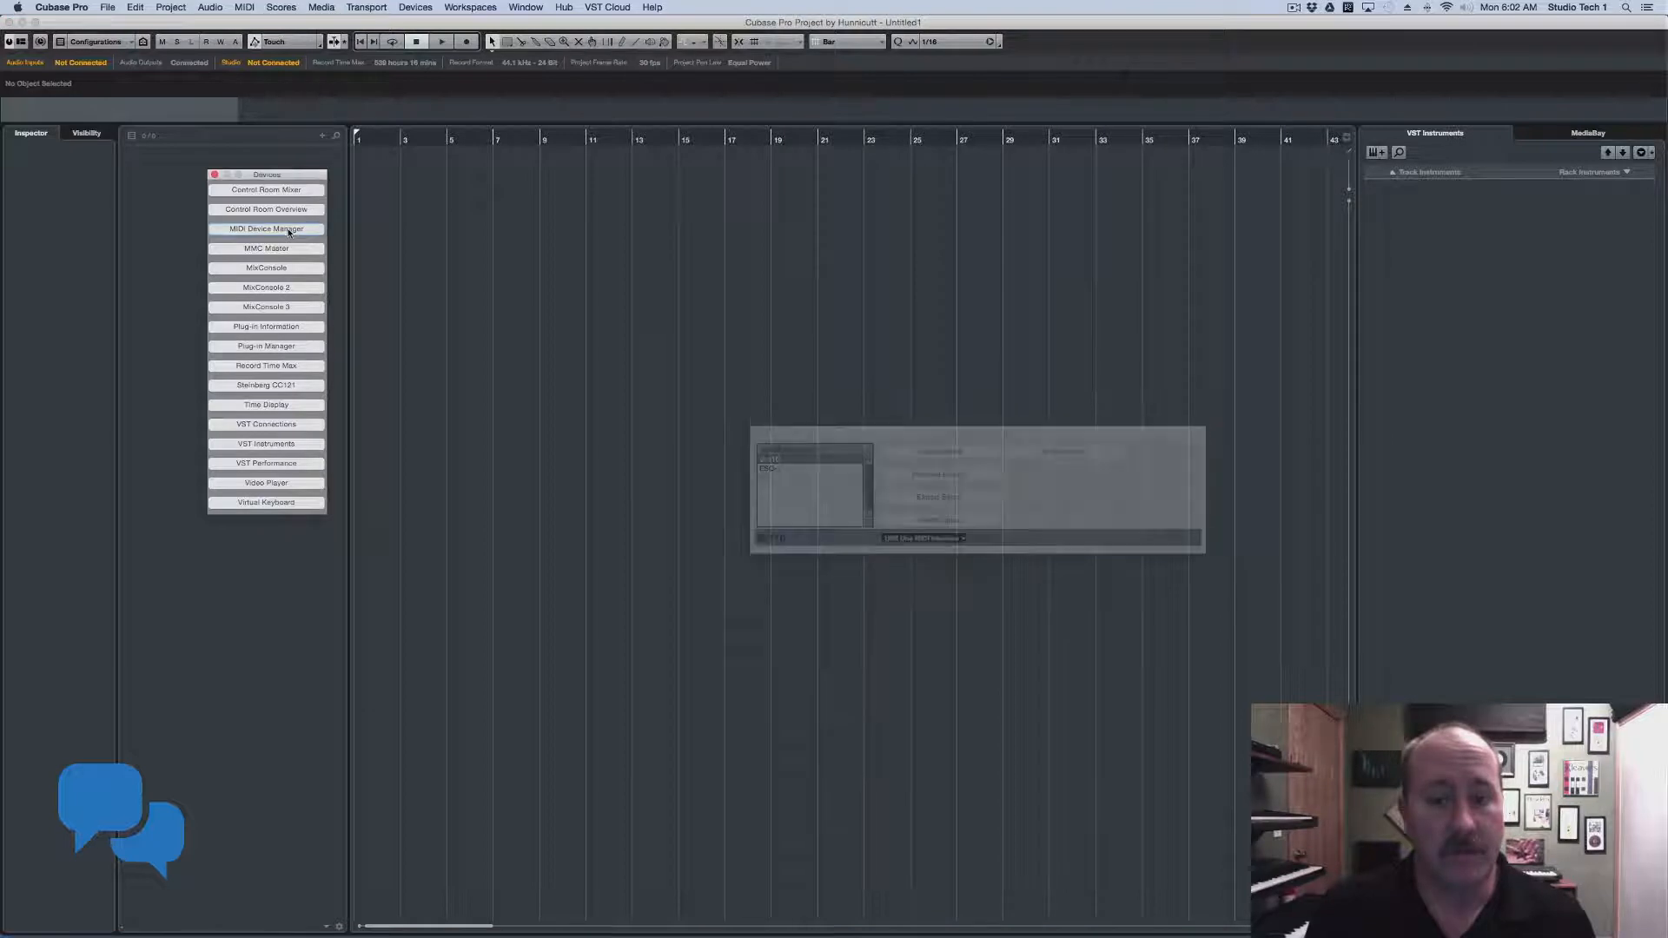
Show and hide the Time Display and VST Connections windows
{"action": "left_click", "coordinate": [410, 7]}
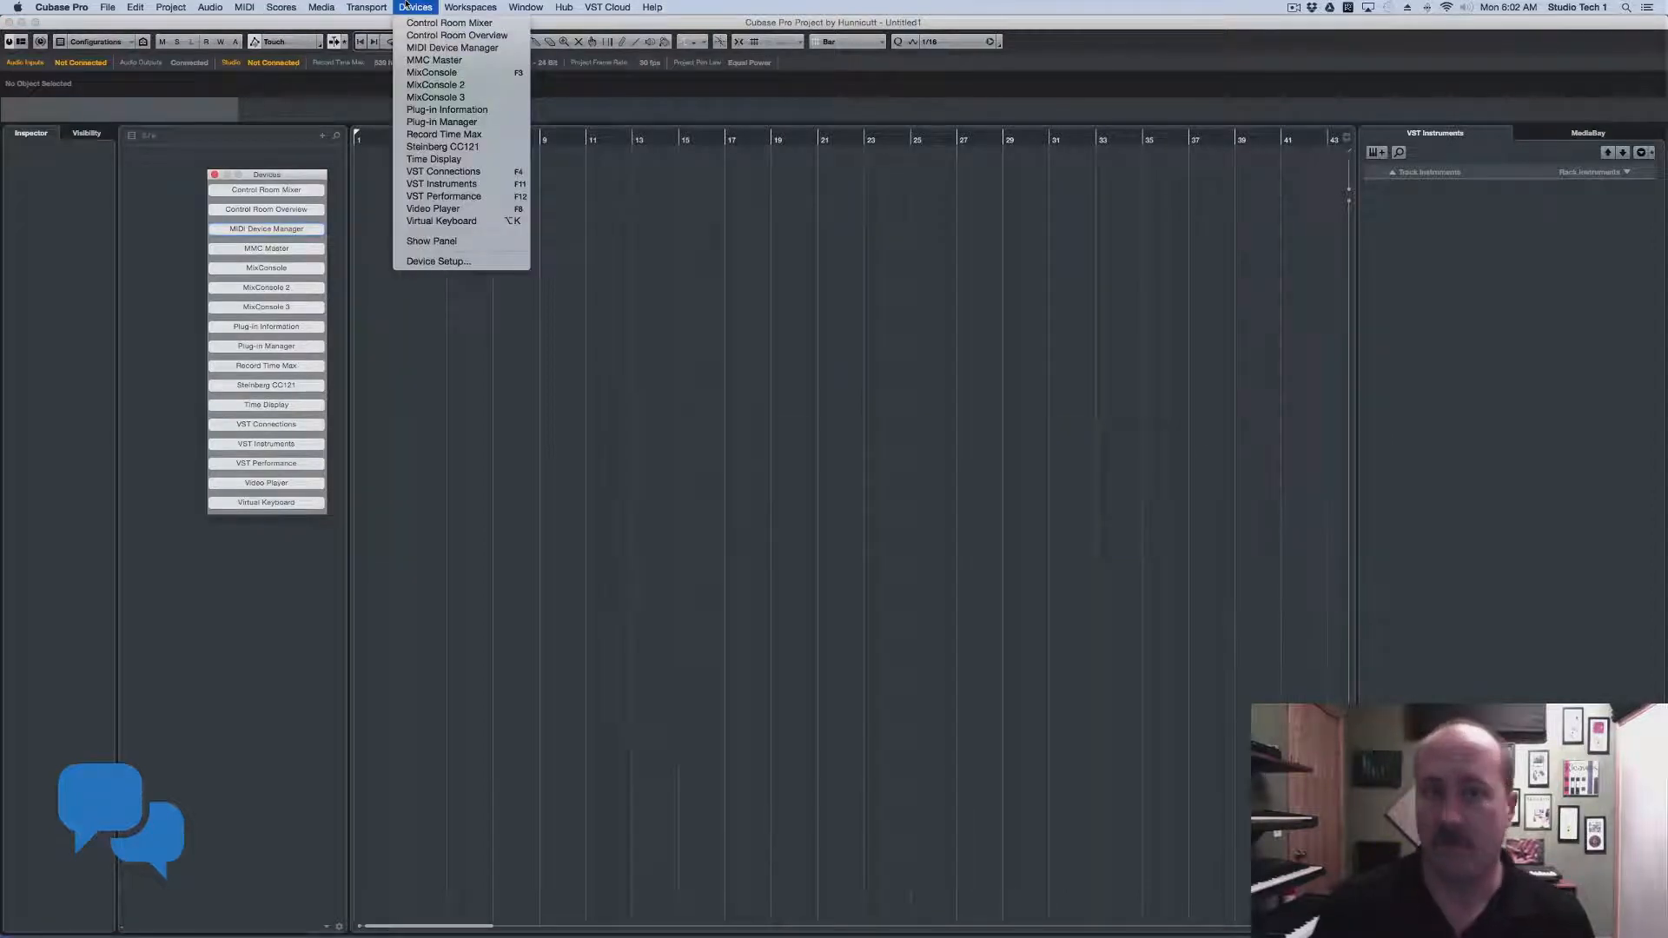
{"action": "left_click", "coordinate": [459, 160]}
{"action": "left_click", "coordinate": [293, 408]}
{"action": "left_click", "coordinate": [295, 408]}
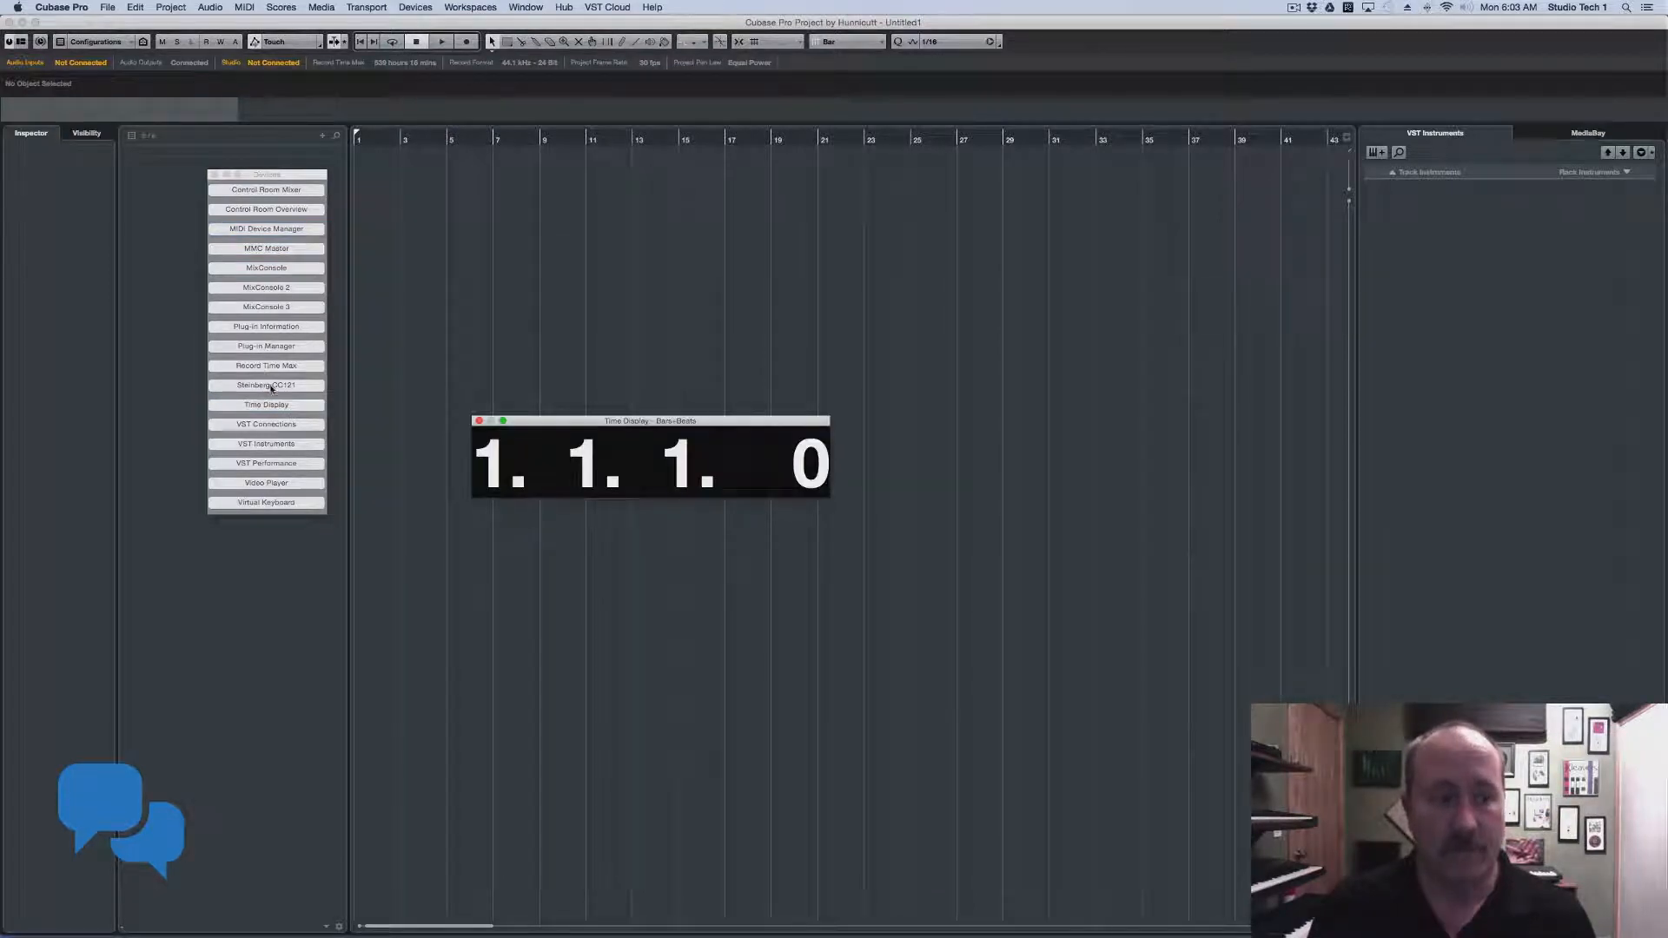
{"action": "left_click", "coordinate": [276, 427]}
{"action": "left_click", "coordinate": [276, 426]}
{"action": "left_click", "coordinate": [286, 421]}
{"action": "left_click", "coordinate": [287, 420]}
{"action": "left_click", "coordinate": [286, 405]}
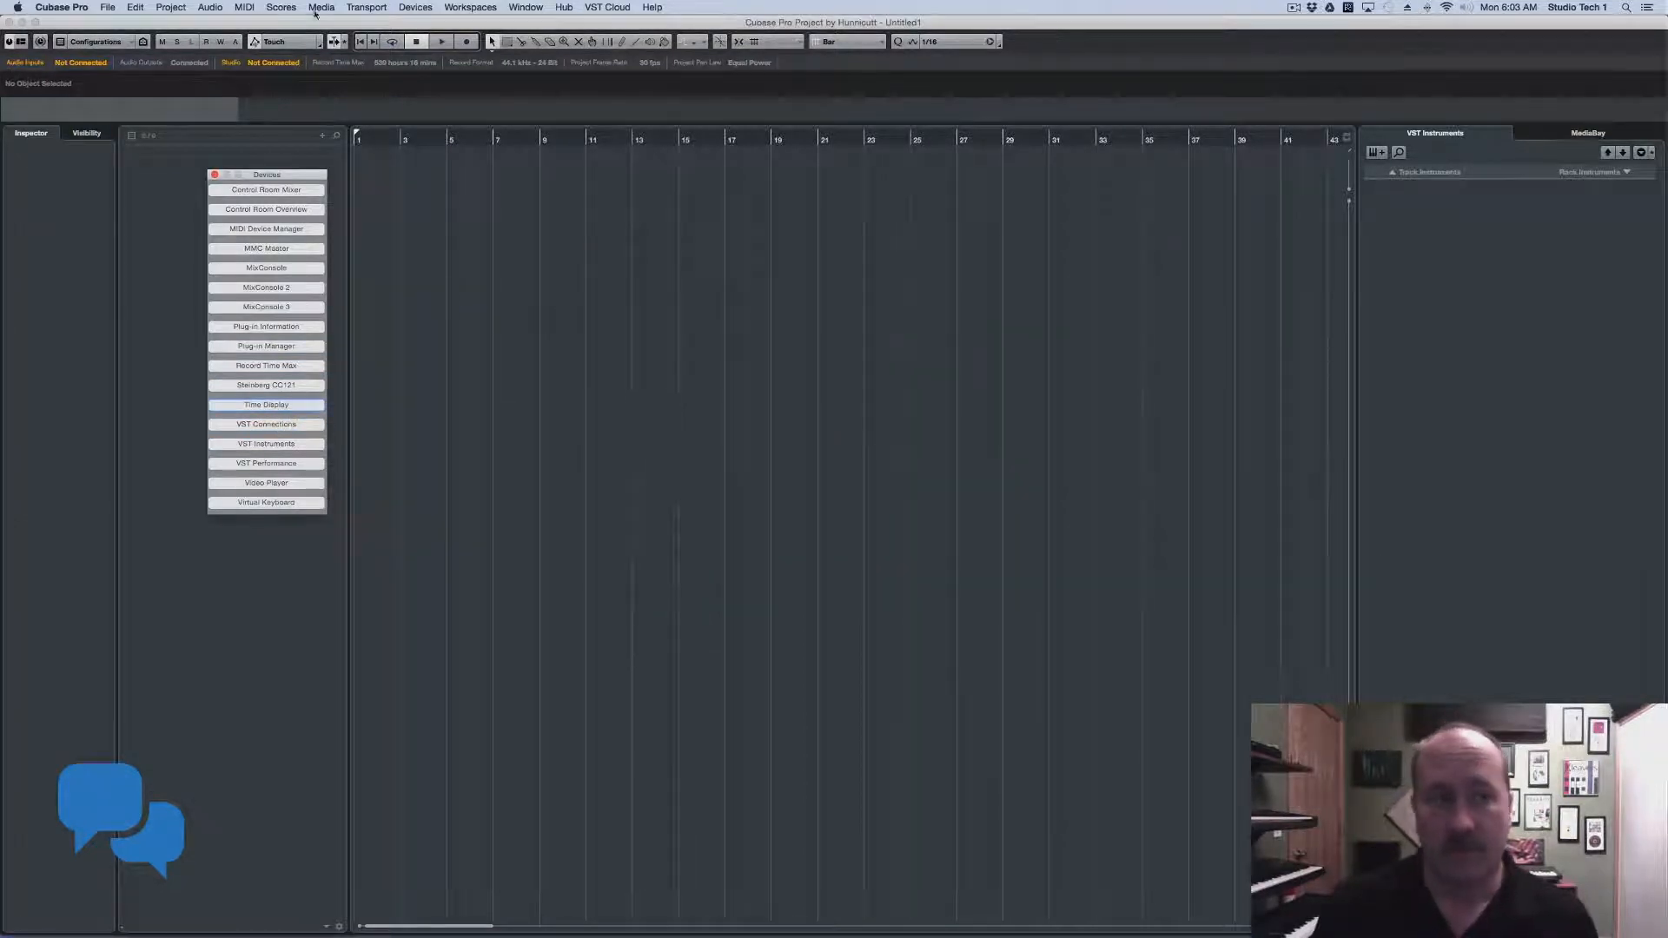
Open Device Setup to view the VST Audio System settings, and close it without applying changes
{"action": "left_click", "coordinate": [412, 7]}
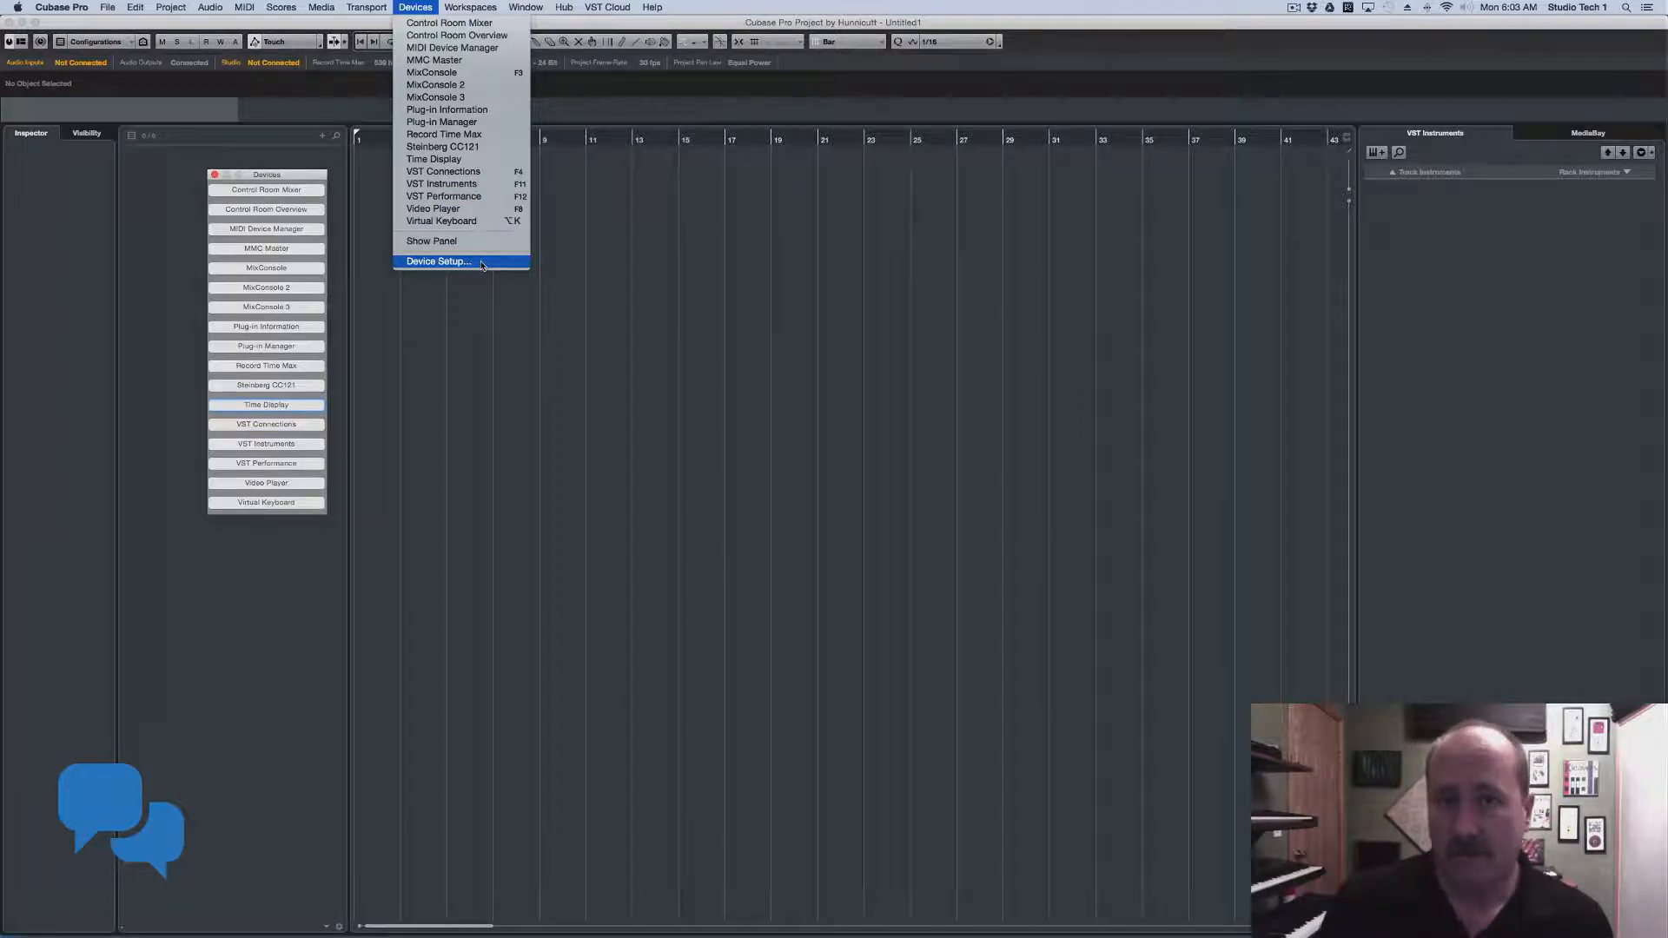
{"action": "left_click", "coordinate": [438, 261]}
{"action": "left_click_drag", "start_coordinate": [651, 190], "coordinate": [814, 191]}
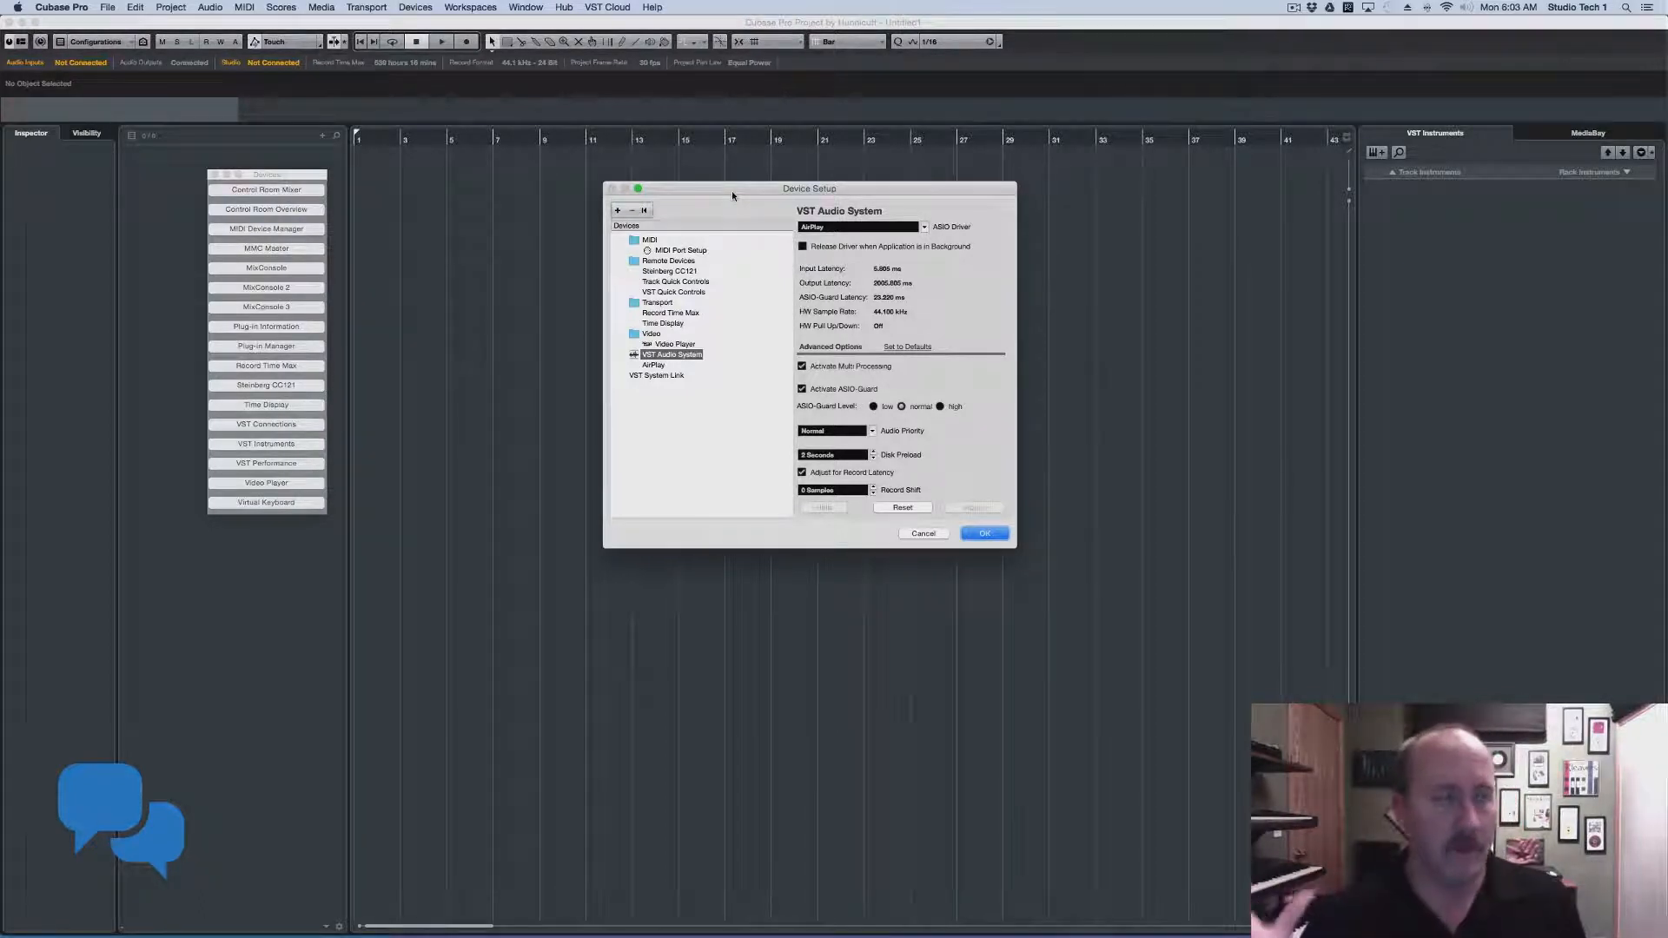
{"action": "left_click", "coordinate": [409, 6]}
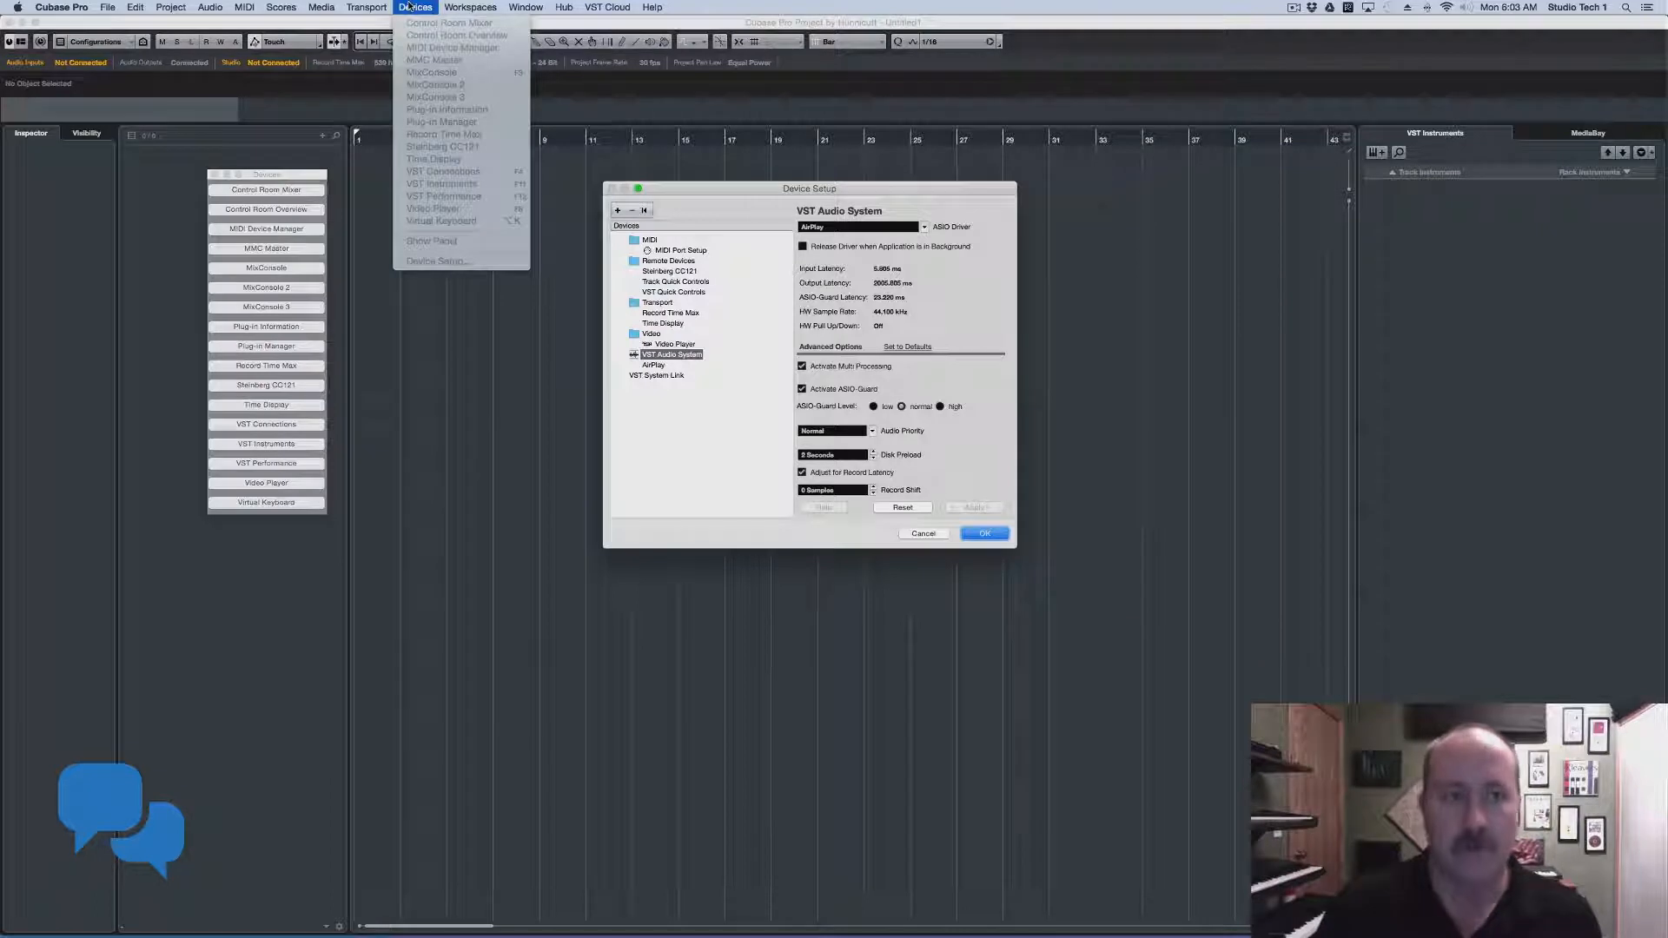
{"action": "left_click", "coordinate": [784, 189]}
{"action": "left_click_drag", "start_coordinate": [862, 188], "coordinate": [862, 201]}
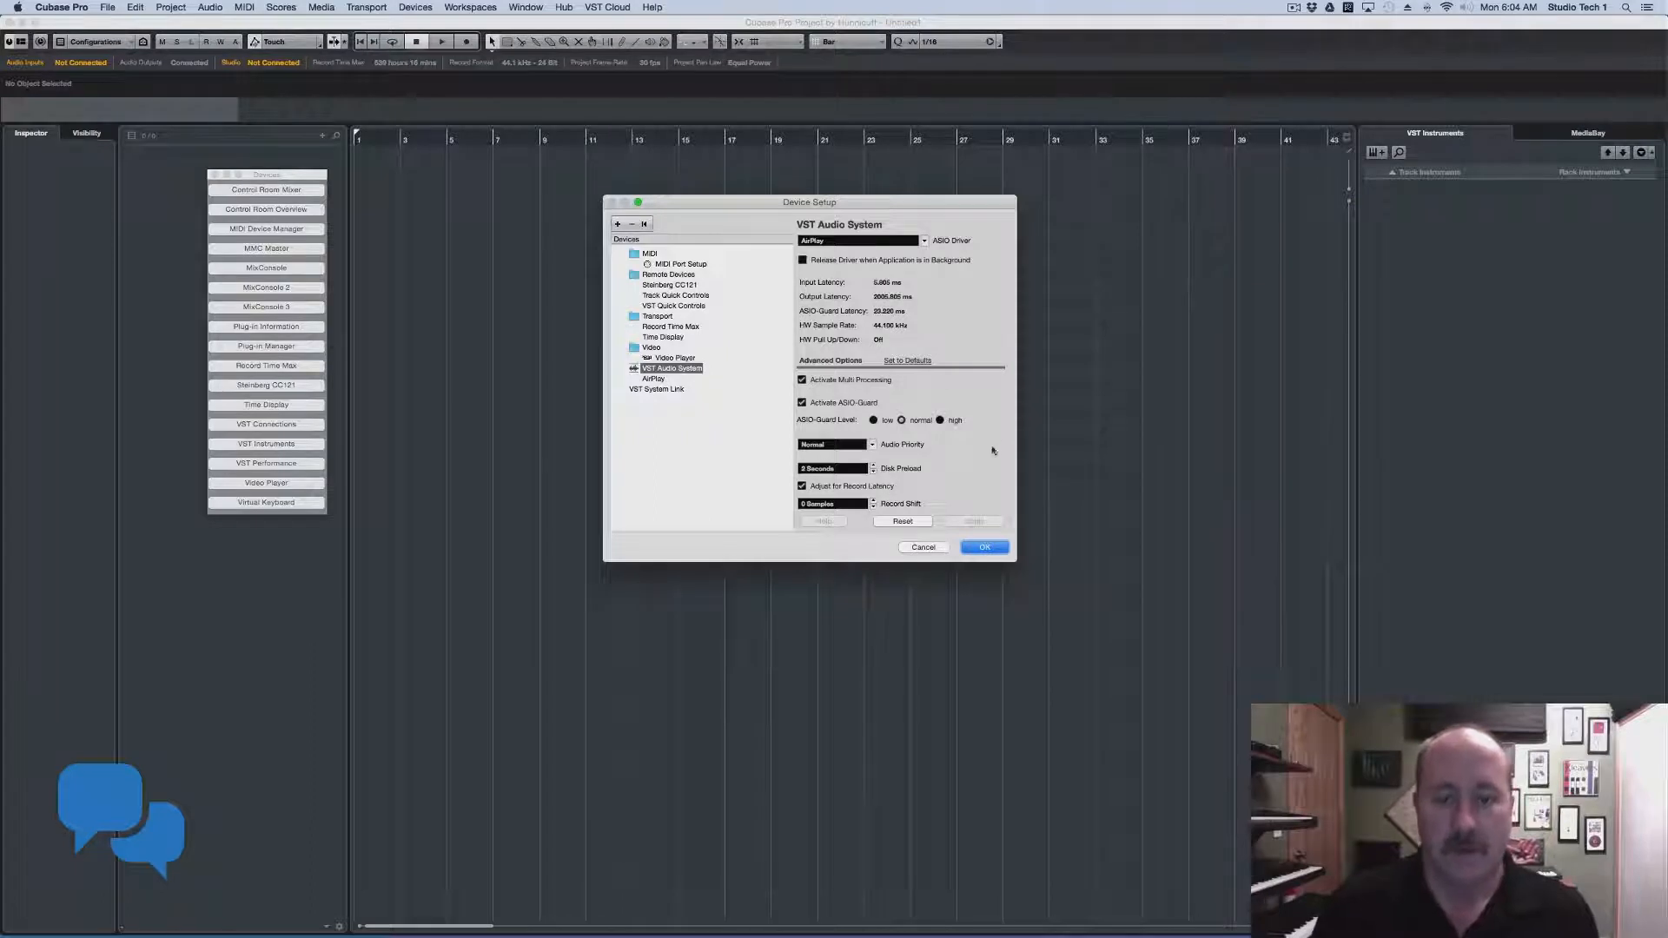
{"action": "left_click", "coordinate": [924, 546]}
Reopen Device Setup and examine the available ASIO drivers and the AirPlay port settings
{"action": "left_click", "coordinate": [414, 7]}
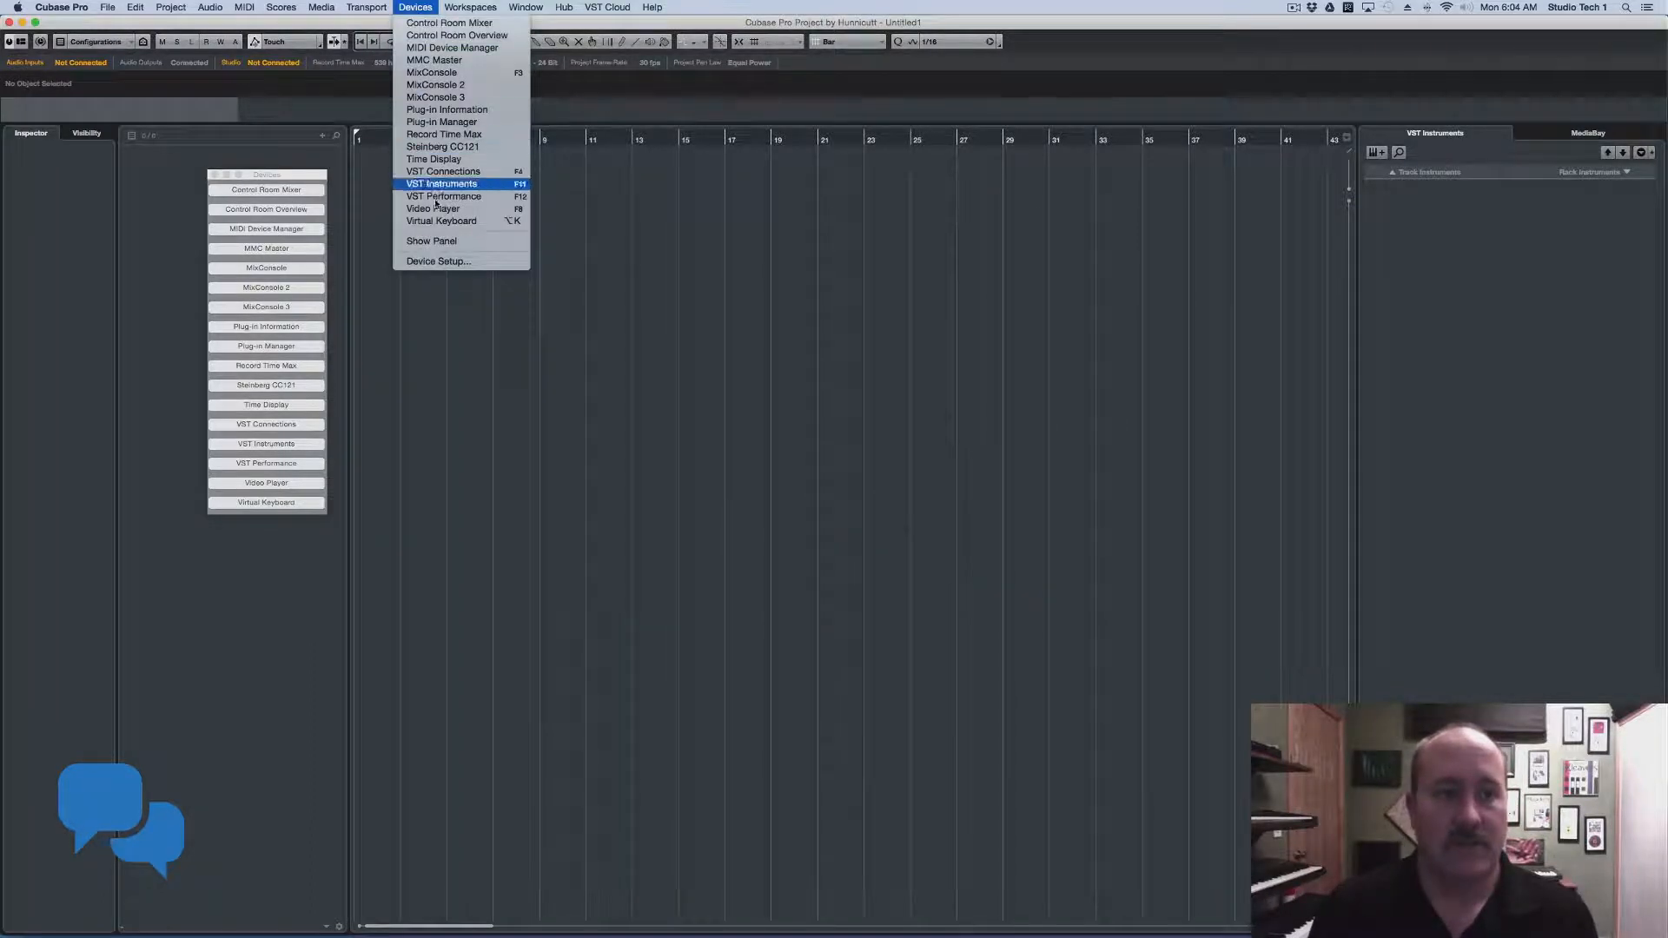
{"action": "left_click", "coordinate": [438, 261]}
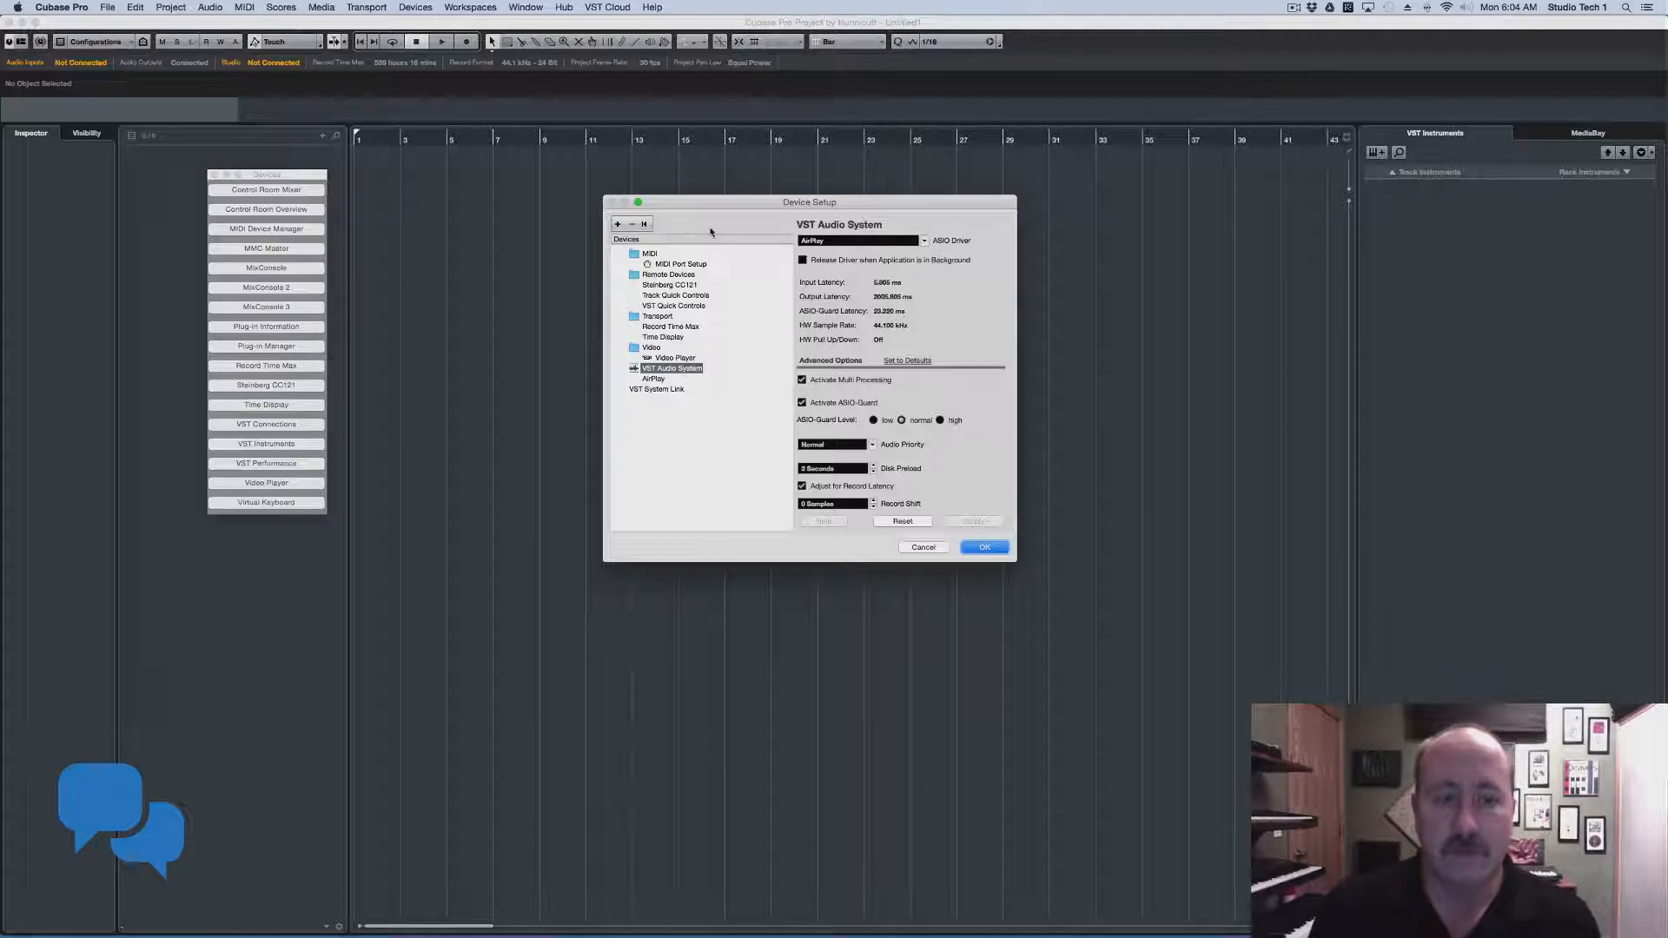
{"action": "left_click", "coordinate": [670, 380]}
{"action": "left_click", "coordinate": [694, 370]}
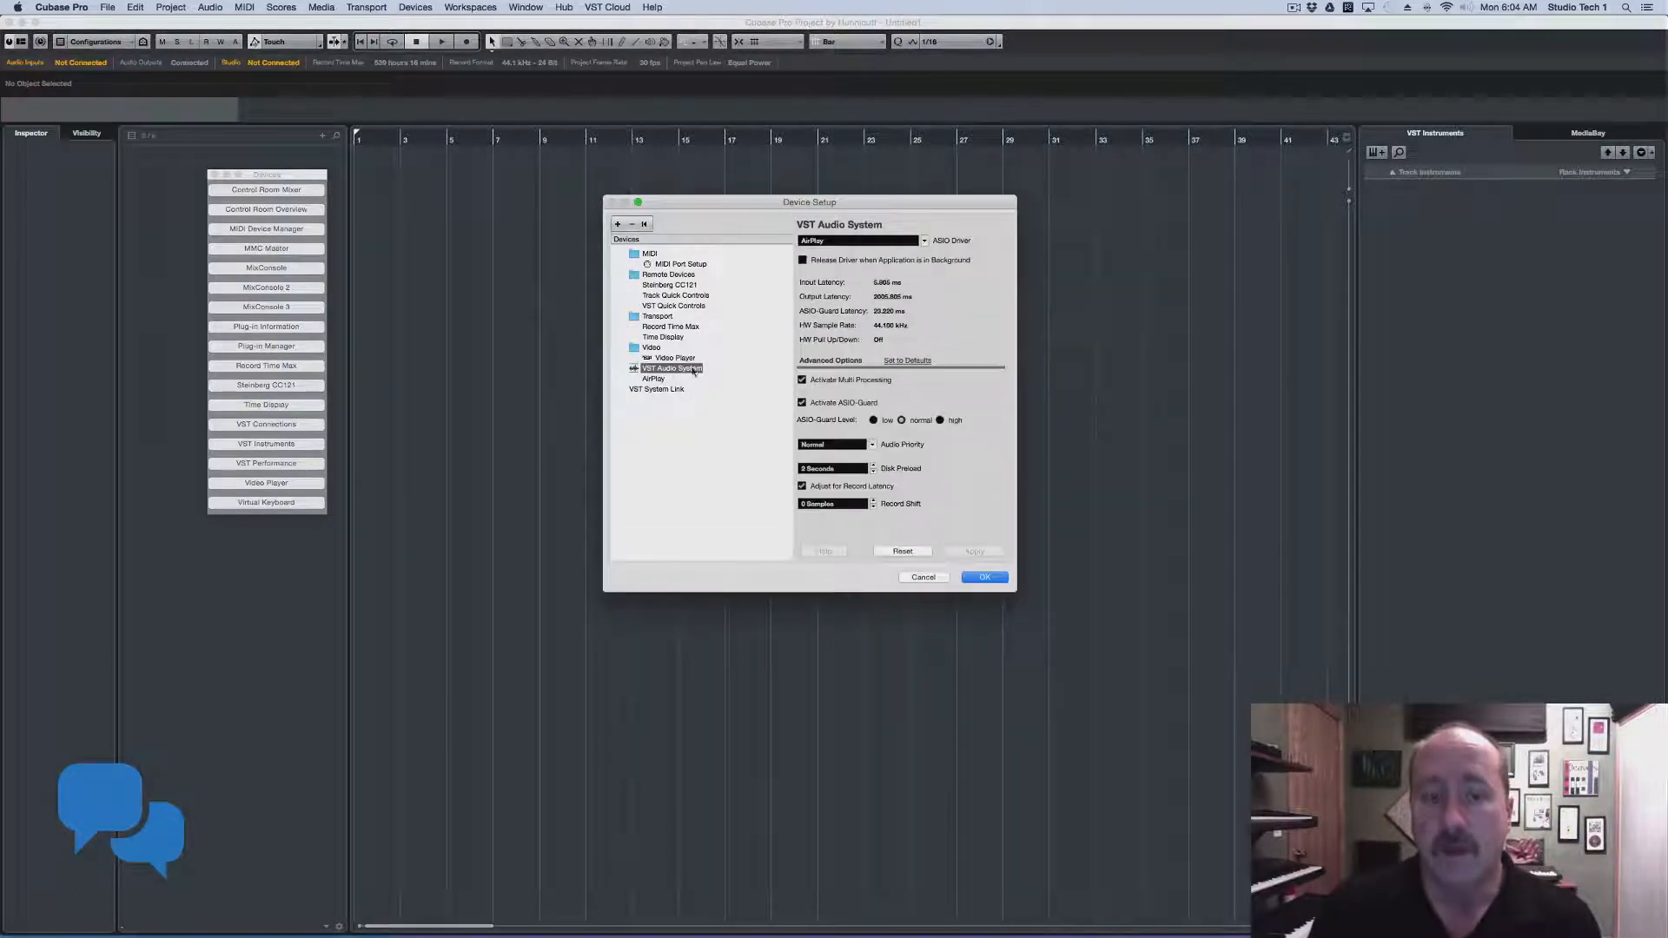
{"action": "left_click", "coordinate": [925, 241]}
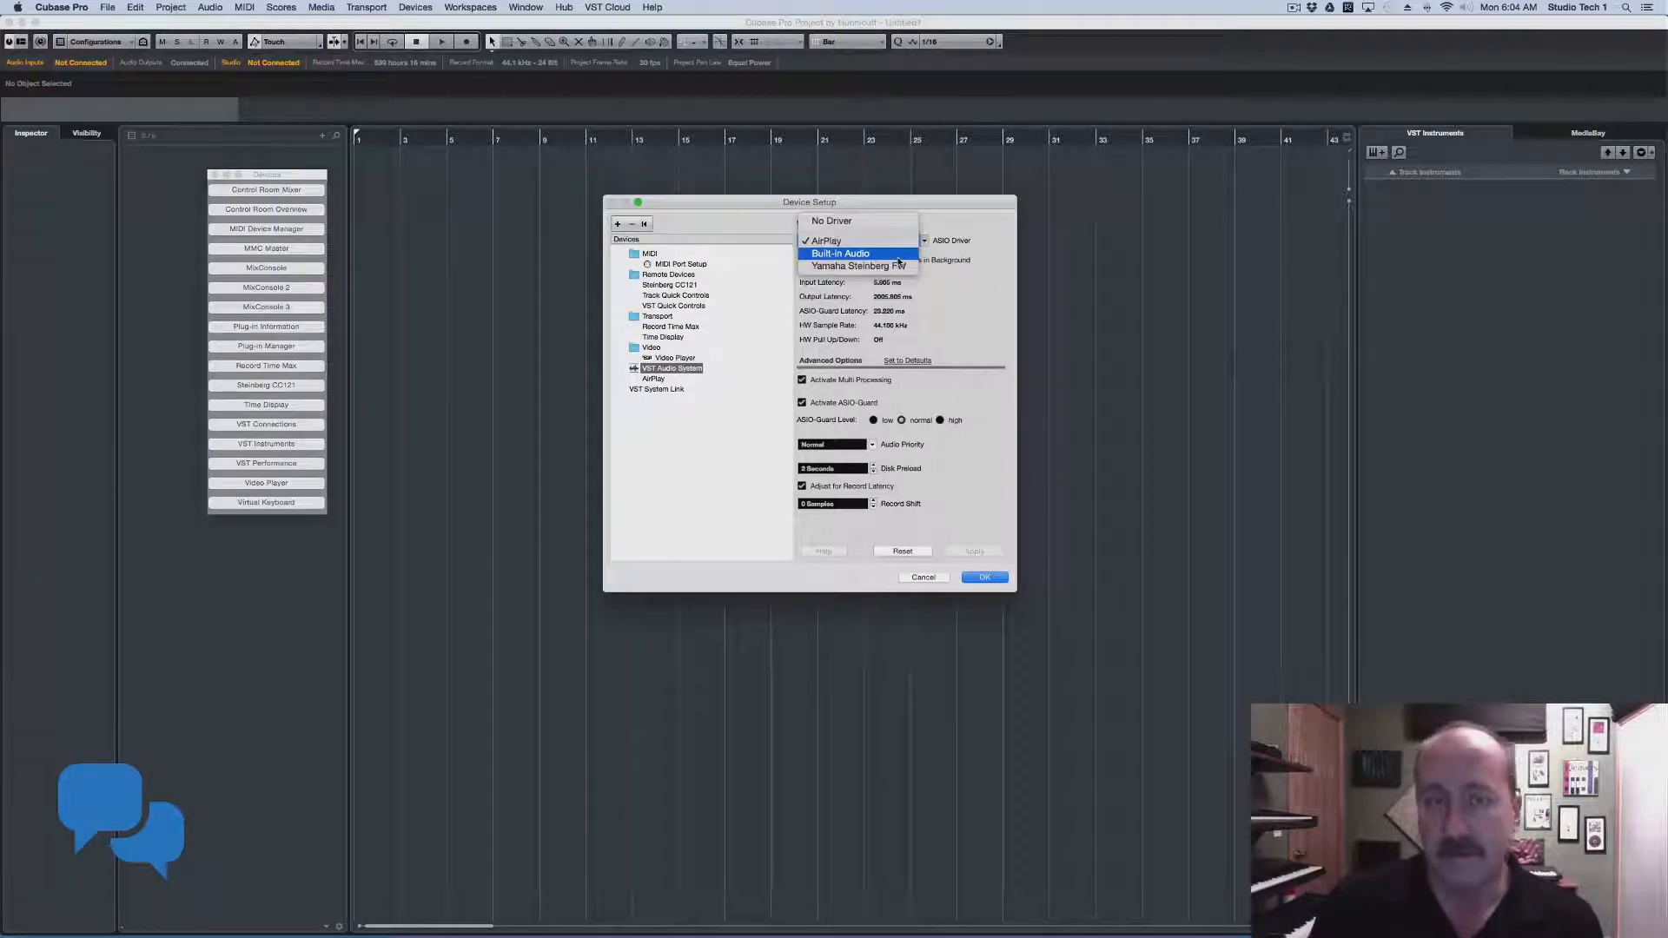
{"action": "left_click", "coordinate": [938, 280]}
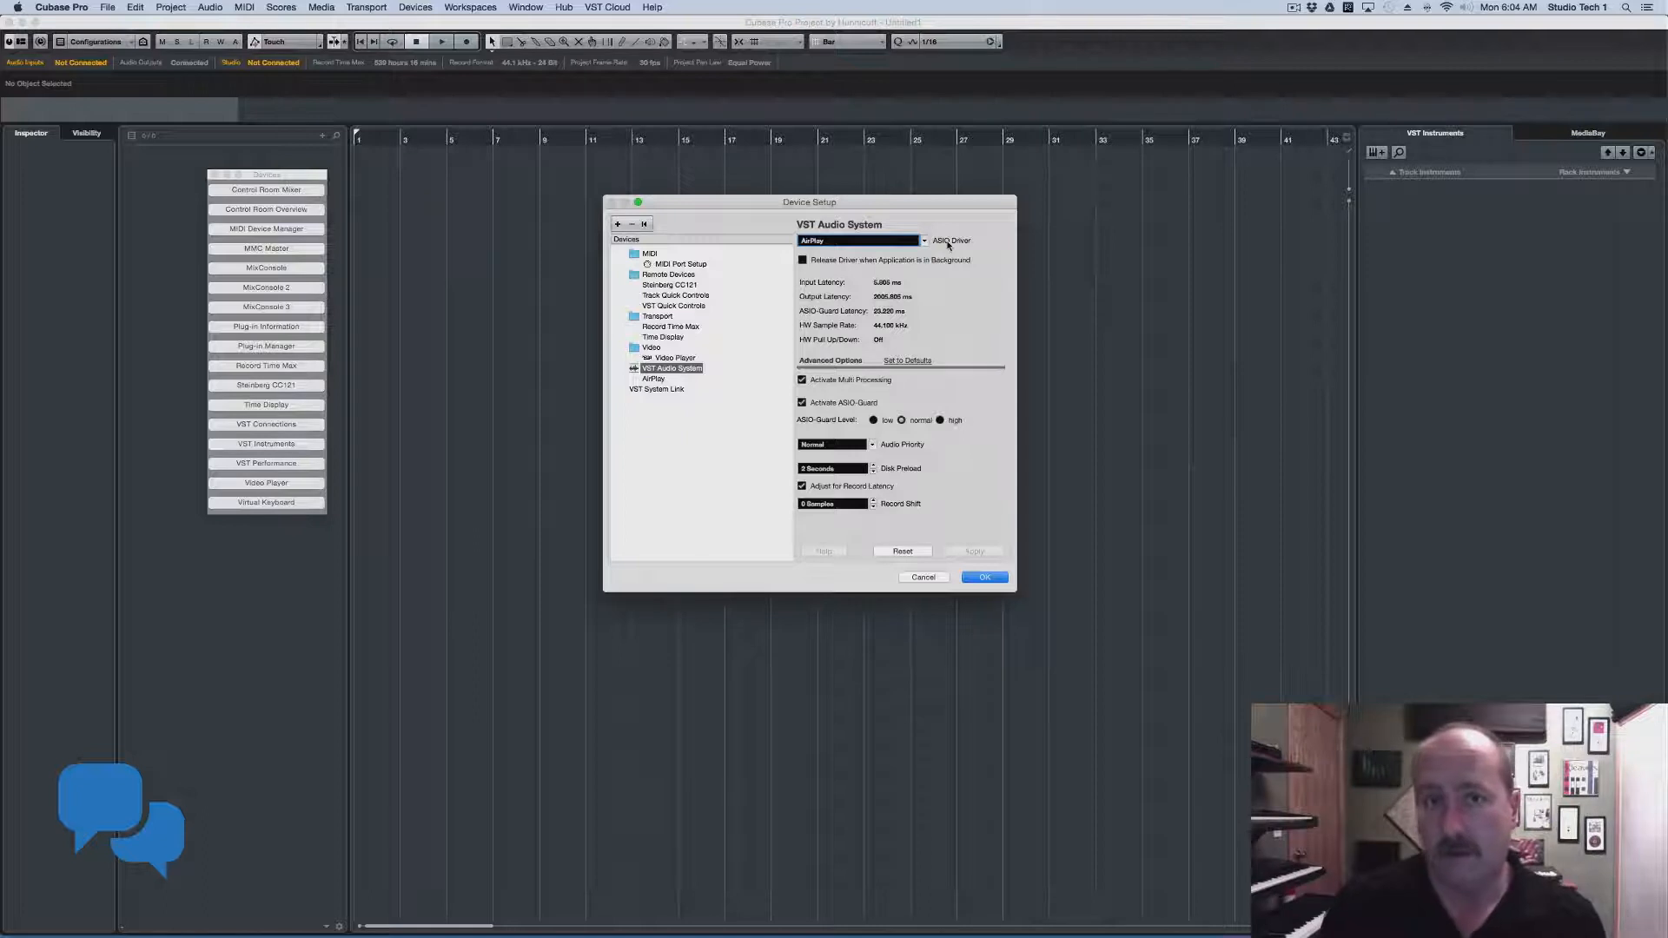
{"action": "left_click", "coordinate": [656, 378]}
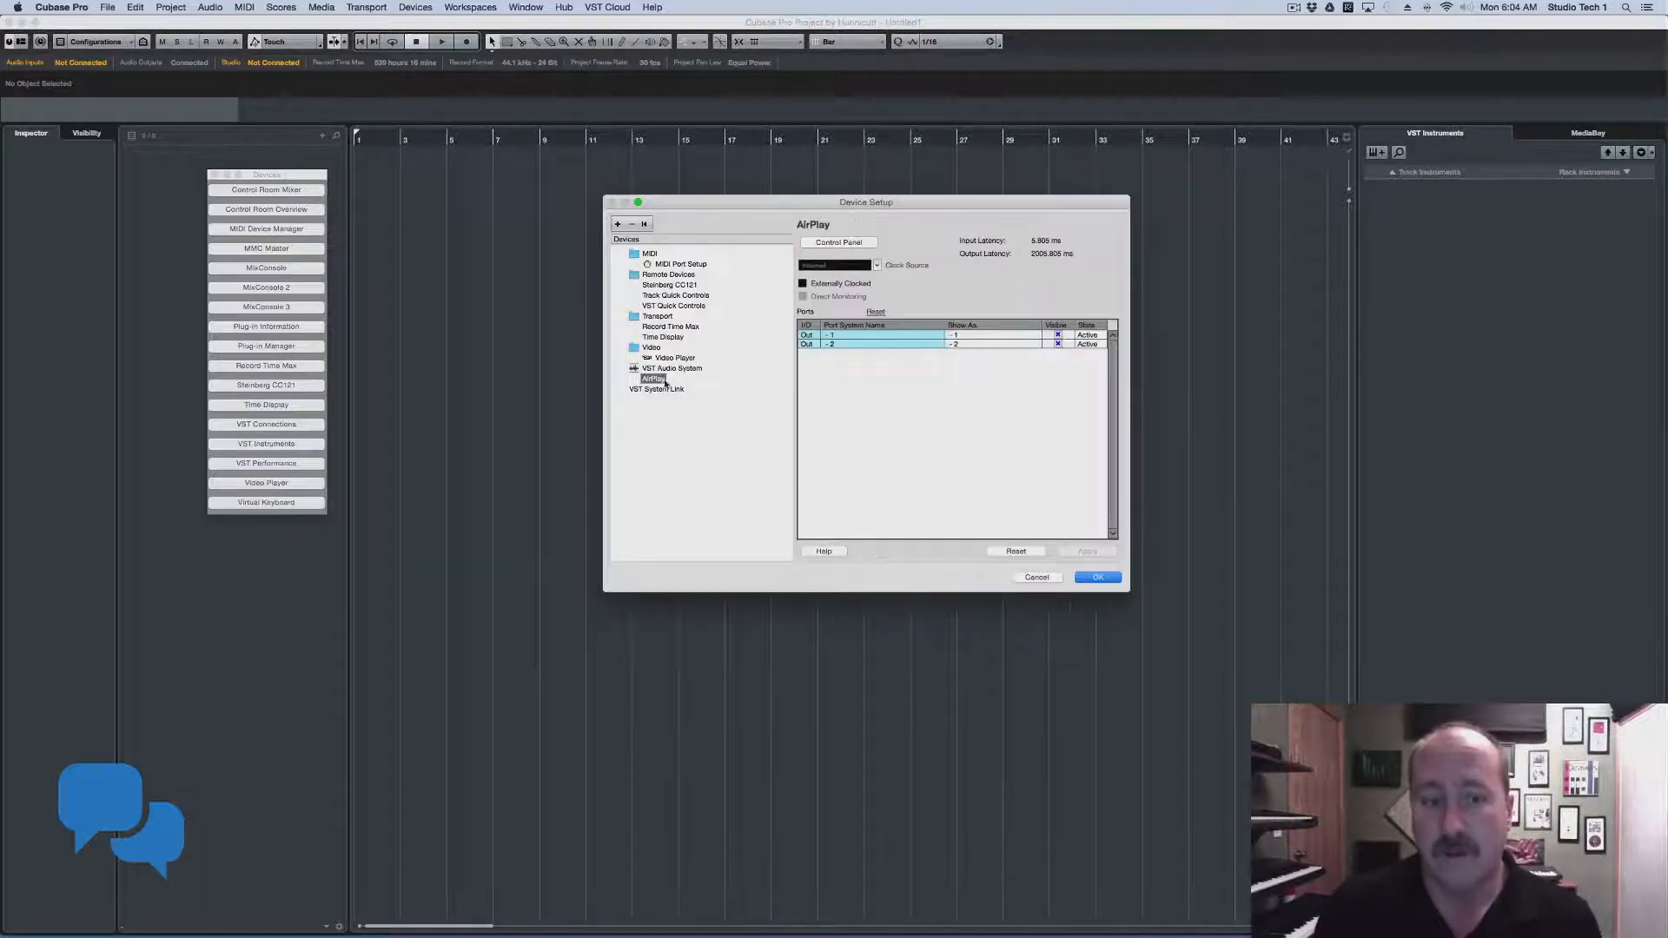
{"action": "left_click", "coordinate": [671, 369]}
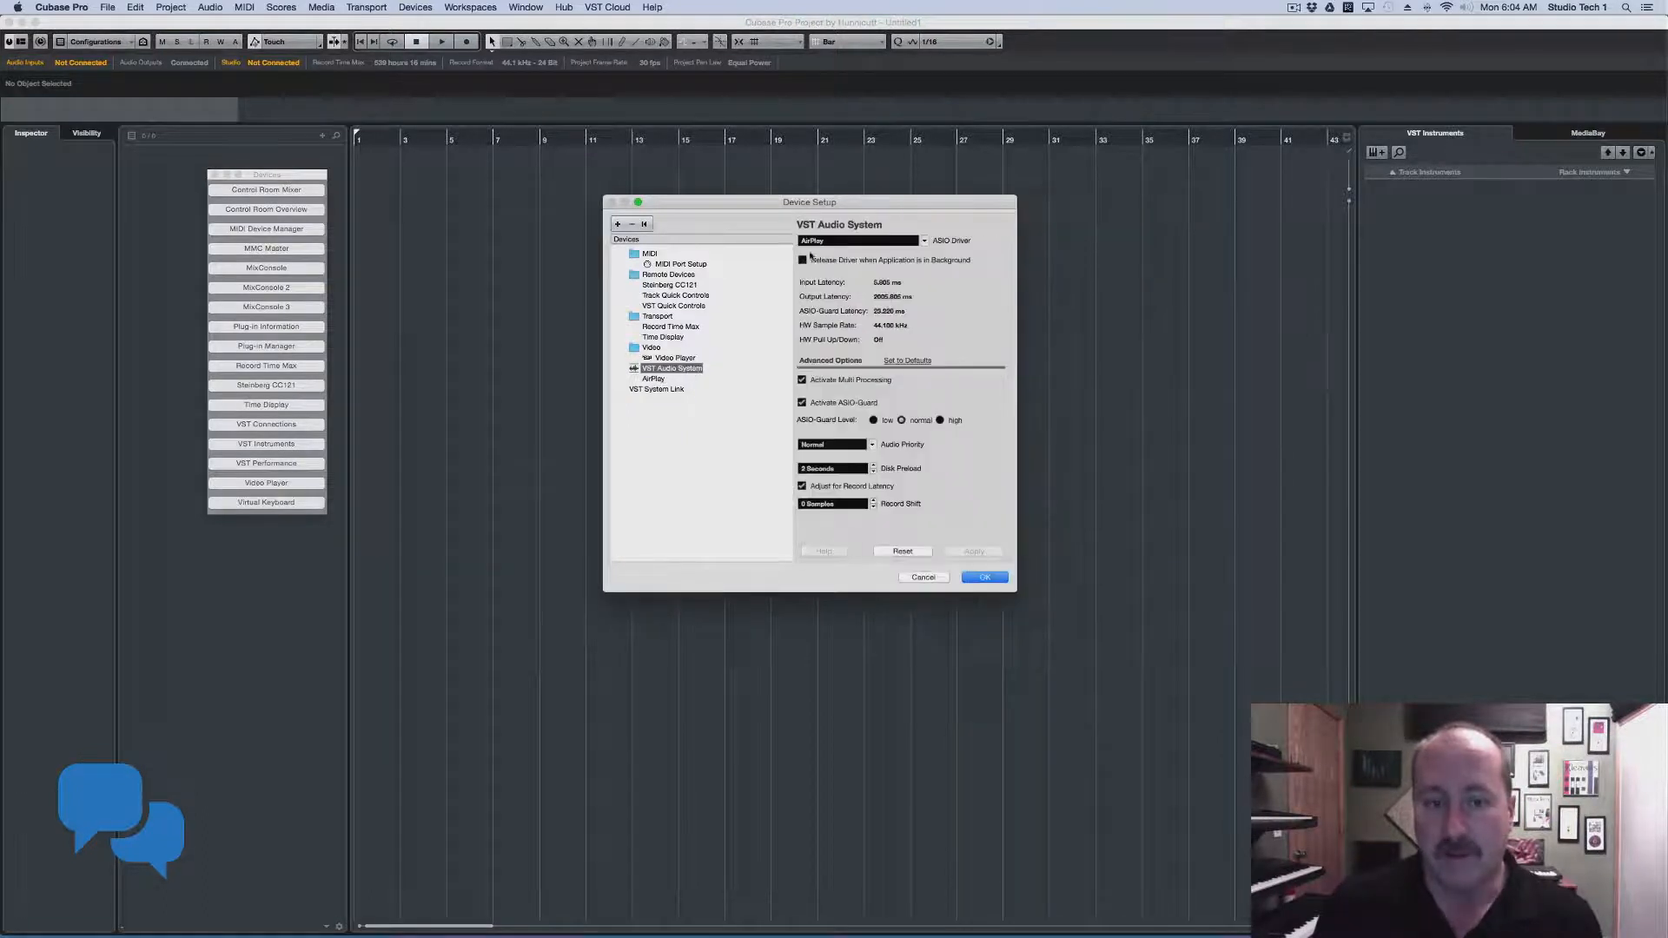
Set the VST Audio System's ASIO driver to Yamaha Steinberg FW and confirm the driver switch
{"action": "left_click", "coordinate": [925, 243]}
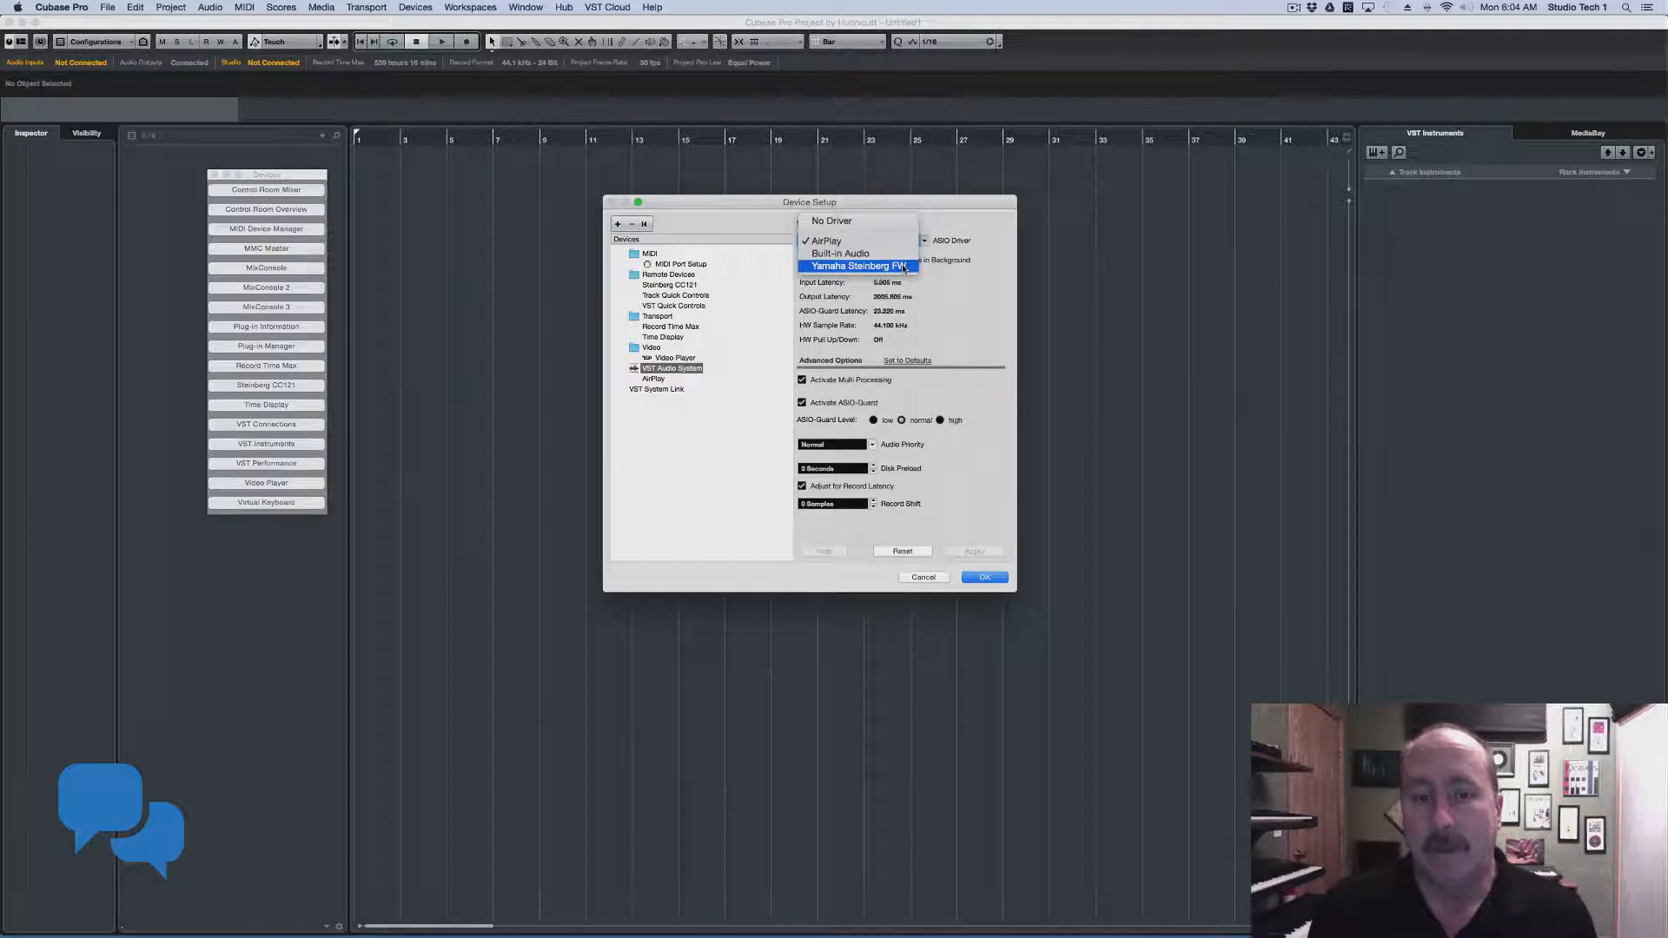
{"action": "left_click", "coordinate": [906, 266]}
{"action": "left_click", "coordinate": [907, 308]}
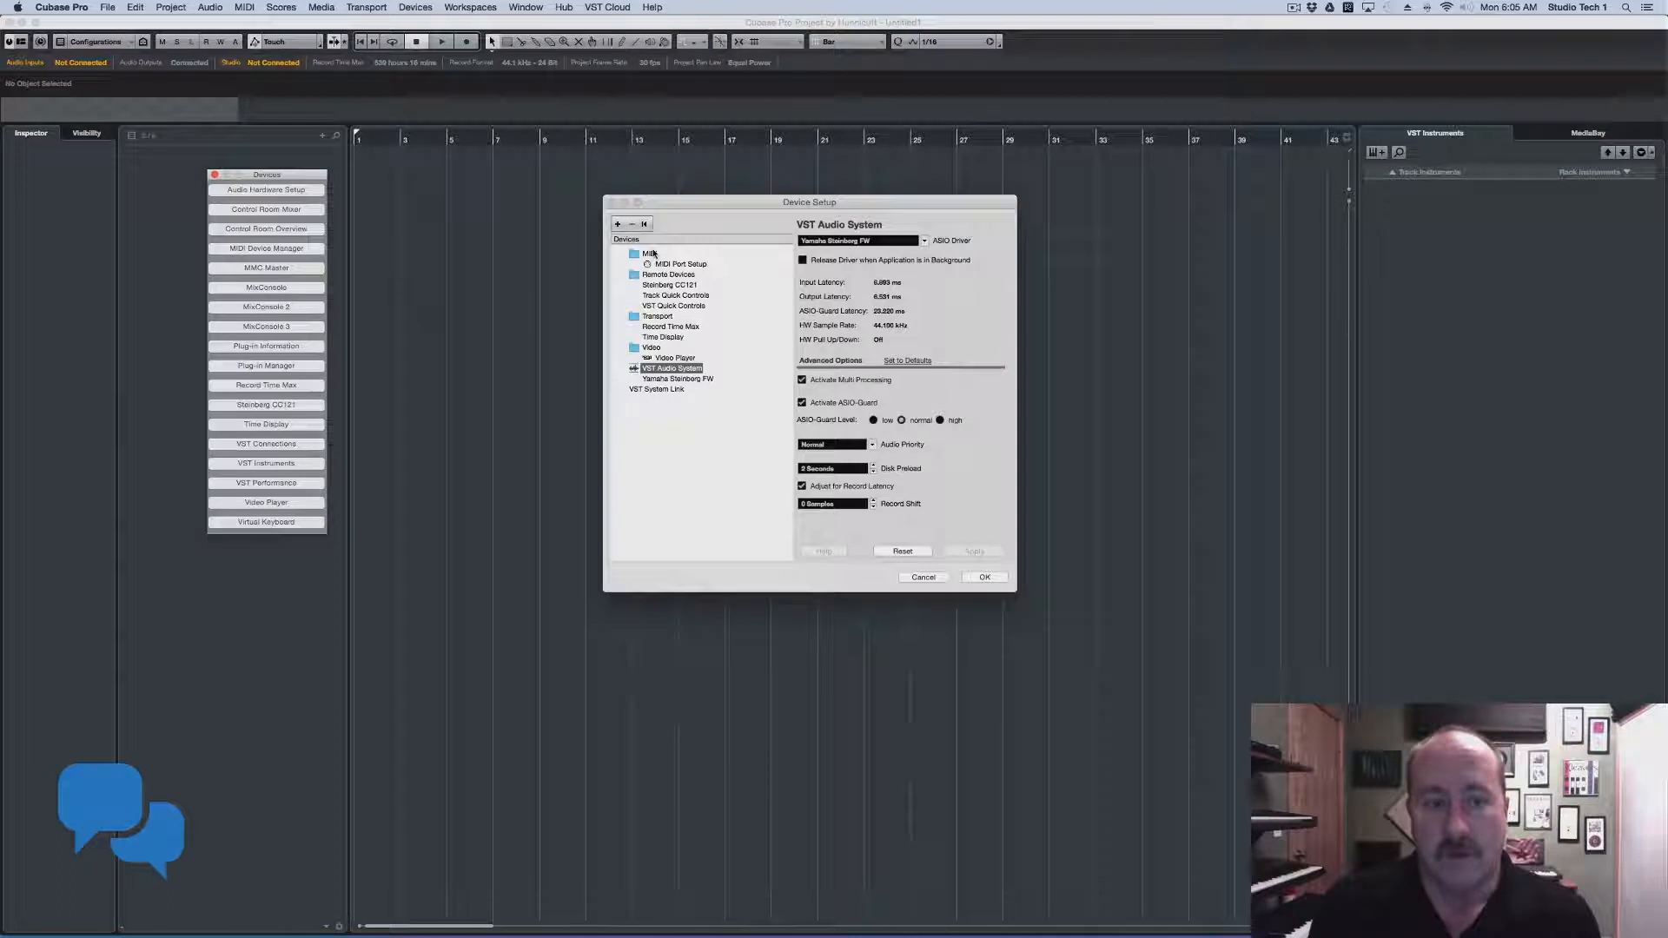
Examine the MIDI Port Setup in Device Setup, reopening the dialog once, and close it without changes
{"action": "left_click", "coordinate": [653, 253]}
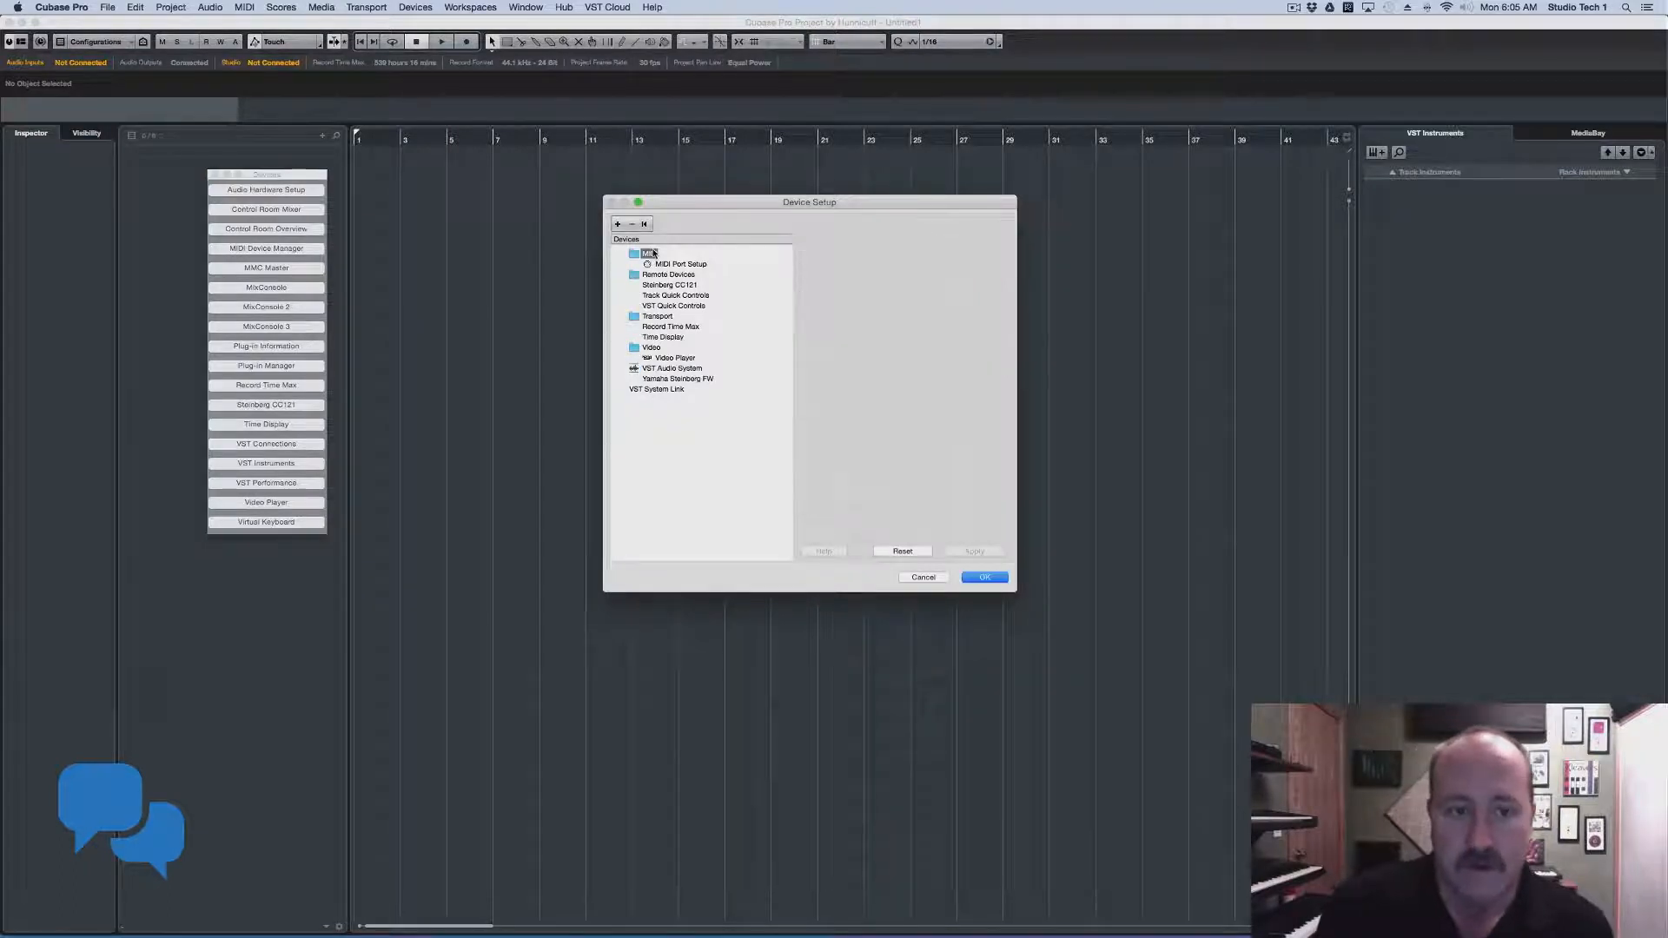
{"action": "left_click", "coordinate": [680, 263]}
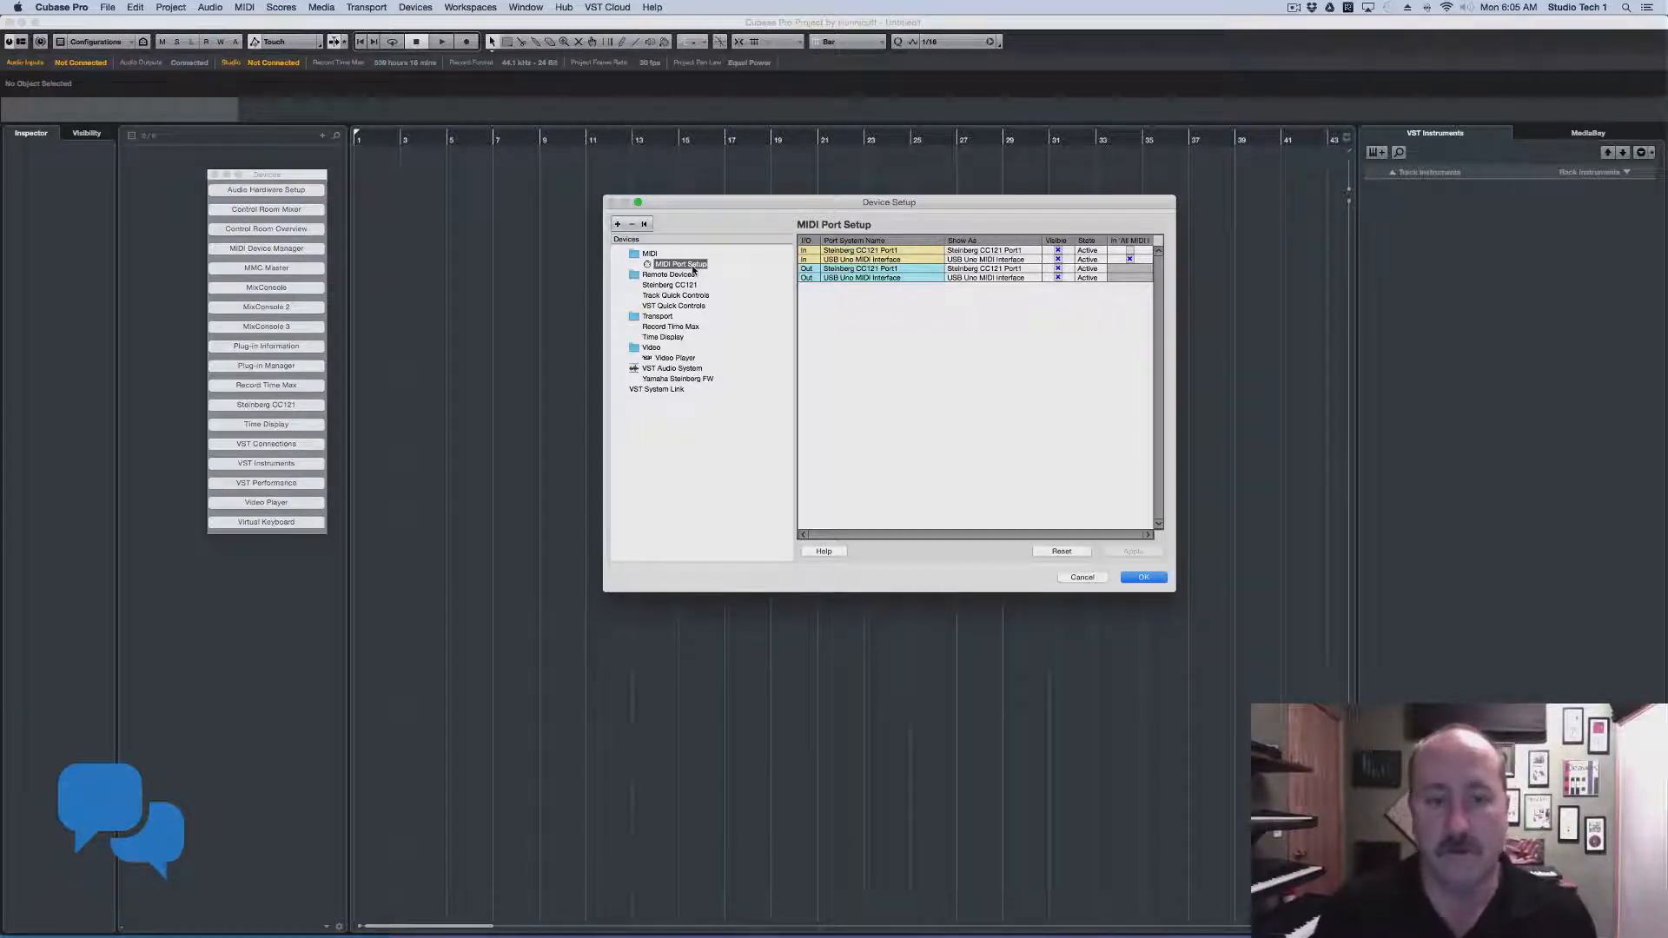
{"action": "left_click", "coordinate": [1100, 580]}
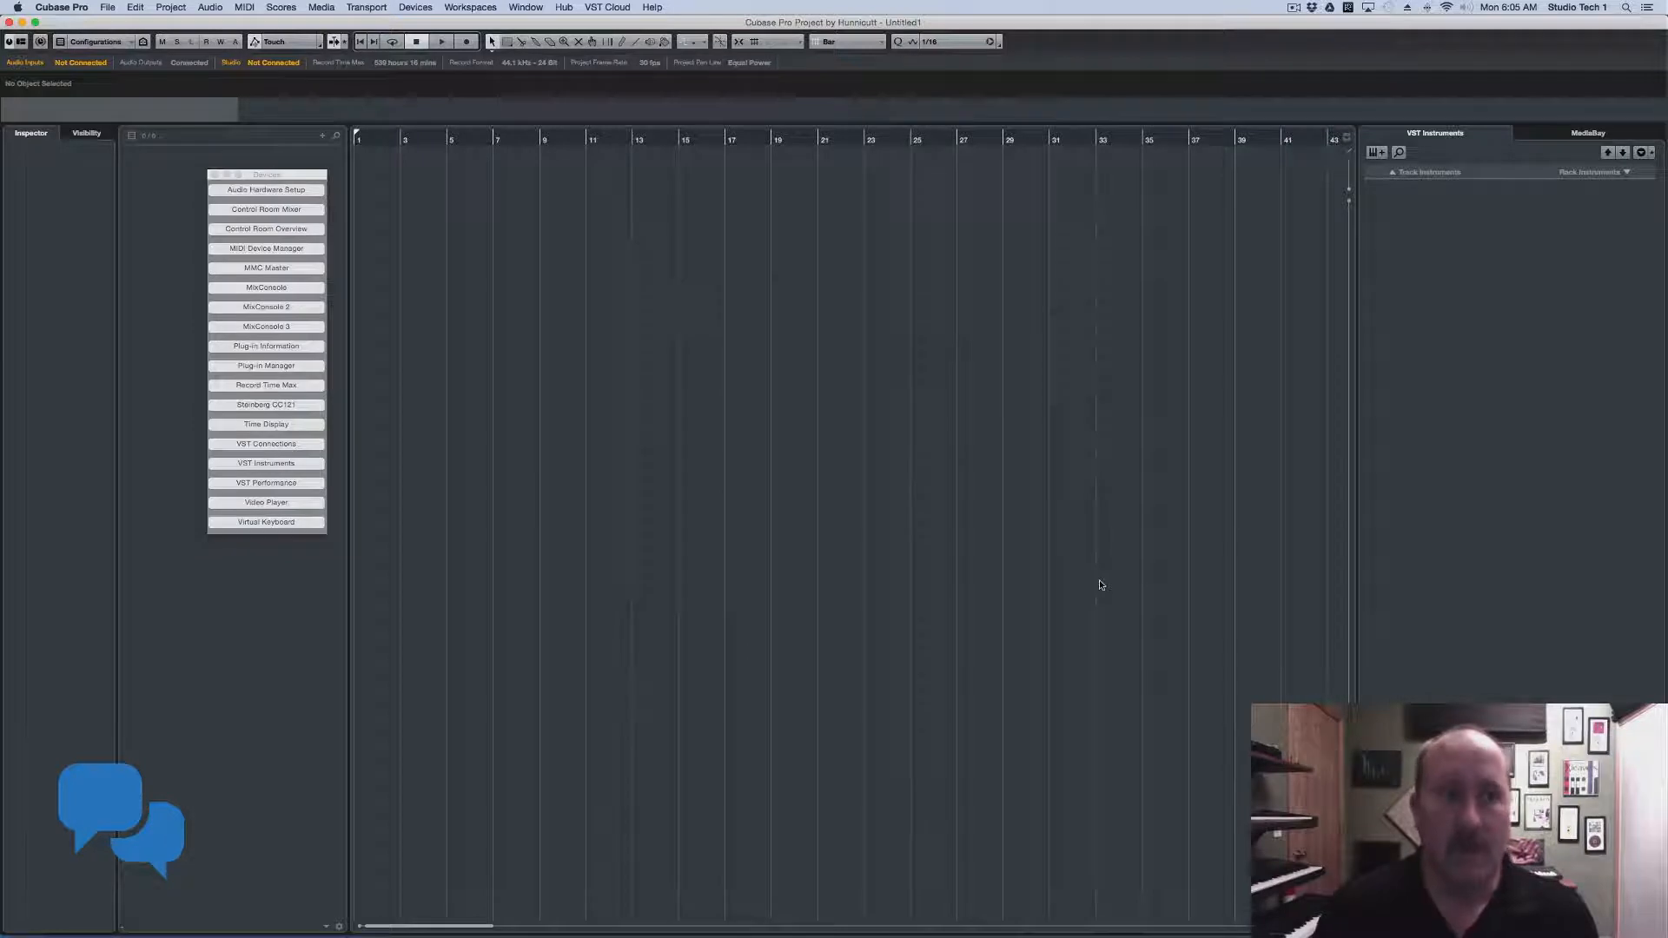
{"action": "left_click", "coordinate": [245, 8]}
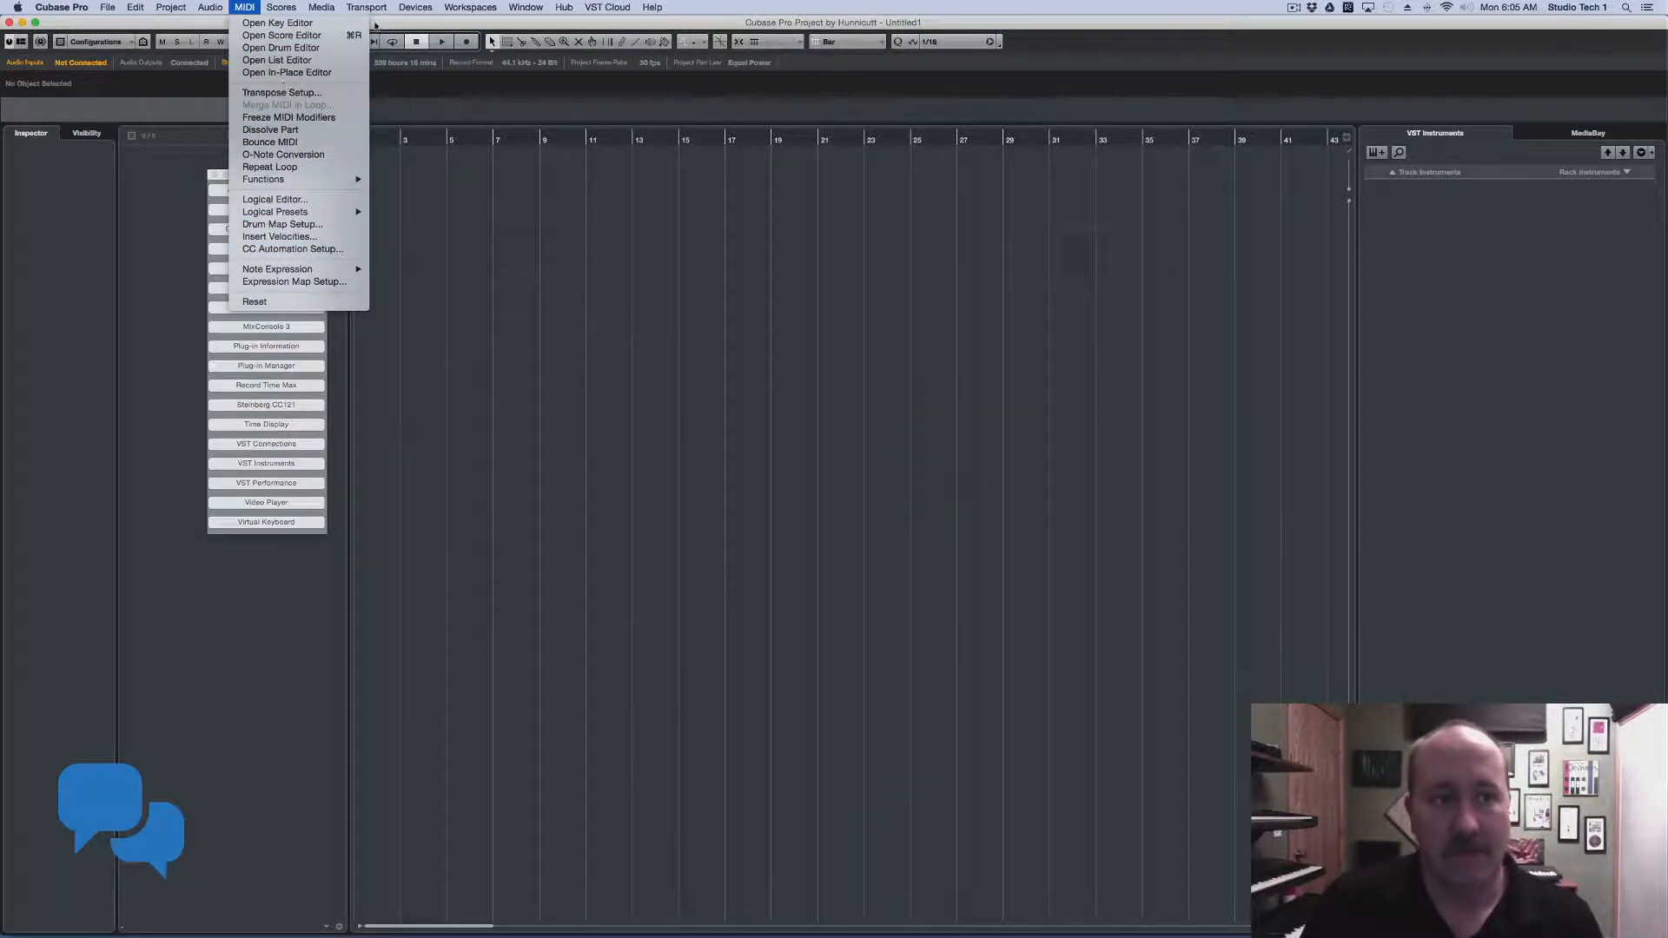
{"action": "mouse_move", "coordinate": [415, 6]}
{"action": "left_click", "coordinate": [447, 274]}
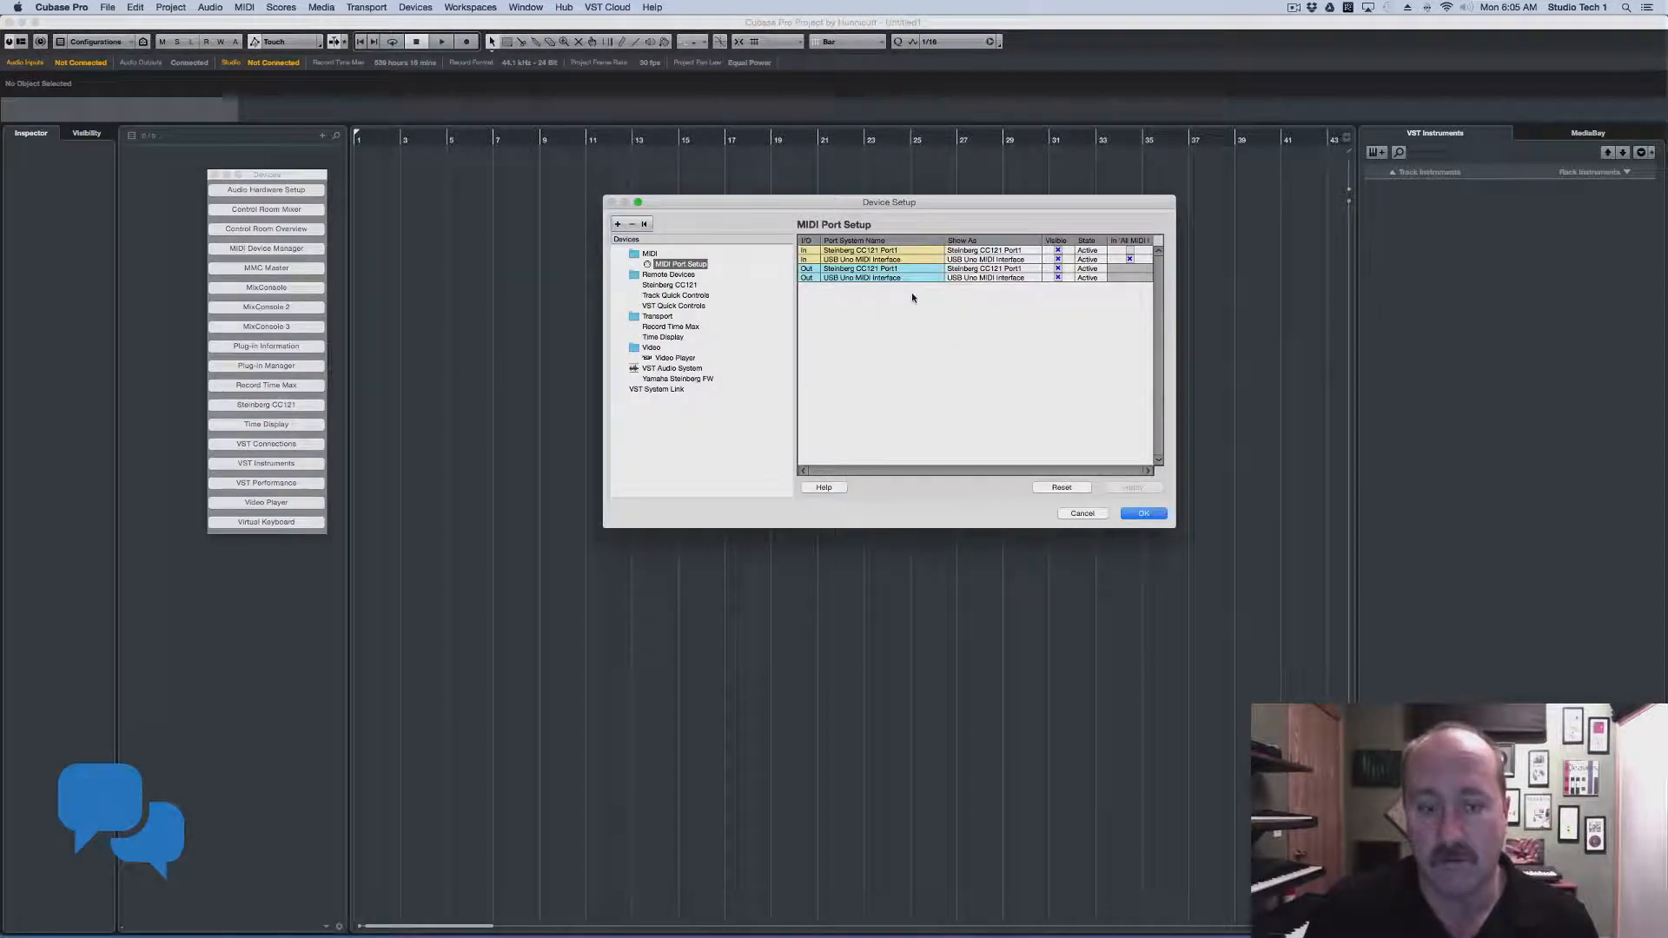
{"action": "left_click", "coordinate": [1096, 513]}
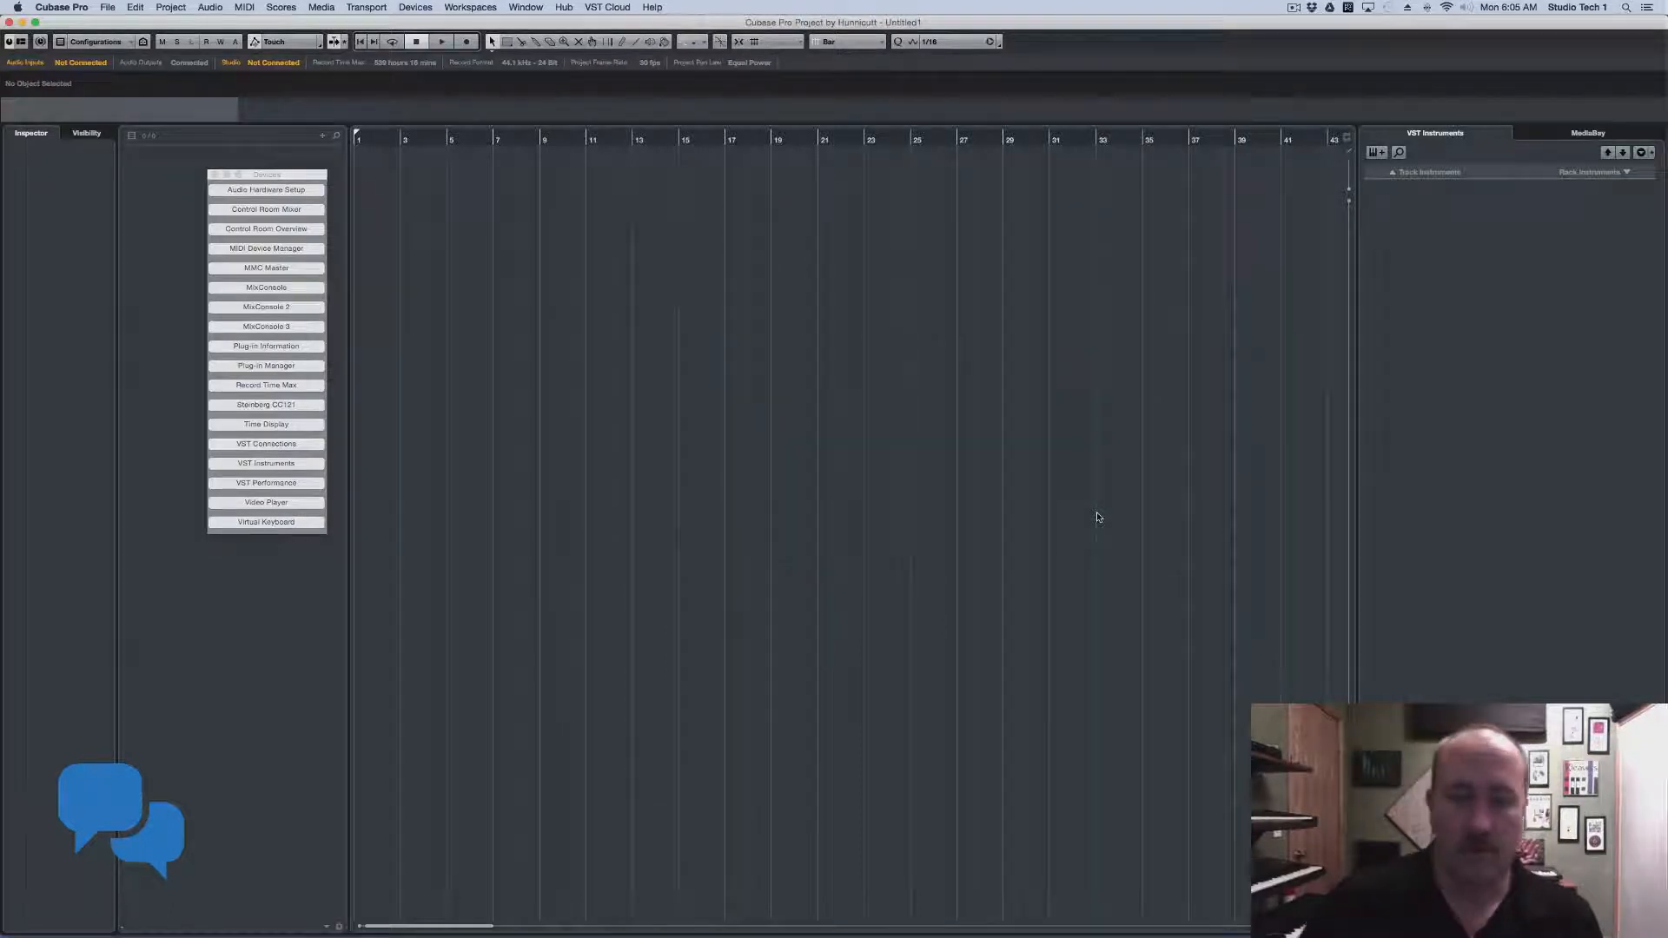
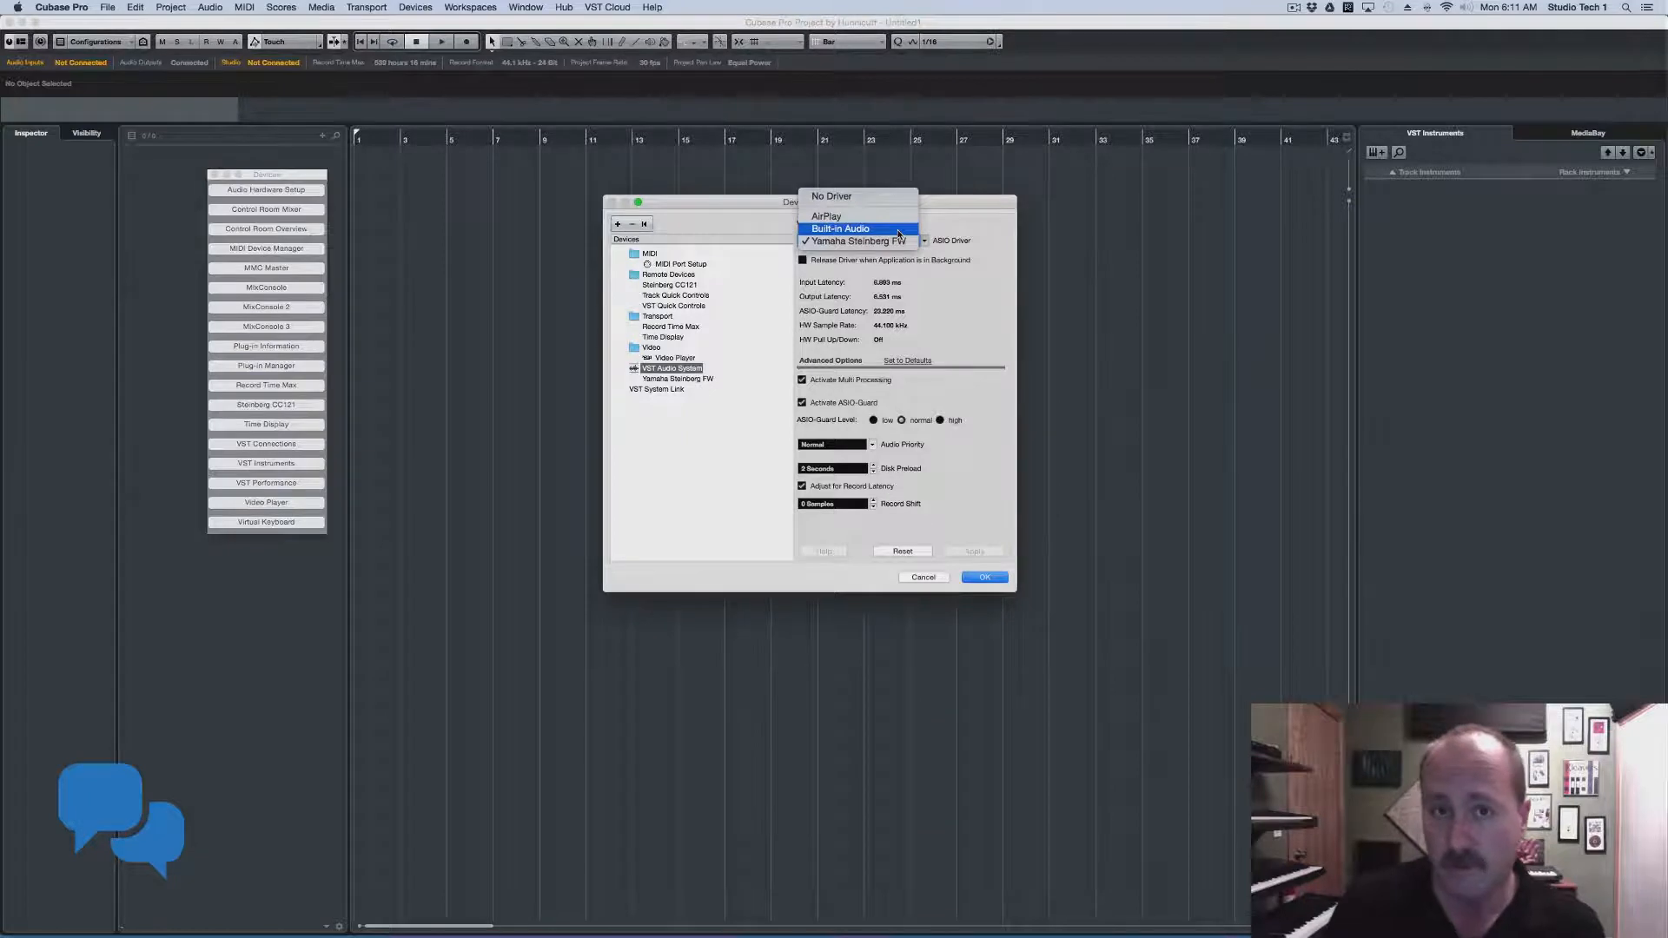
Review the ASIO driver choices in the VST Audio System settings, keeping Yamaha Steinberg FW
{"action": "left_click", "coordinate": [945, 215]}
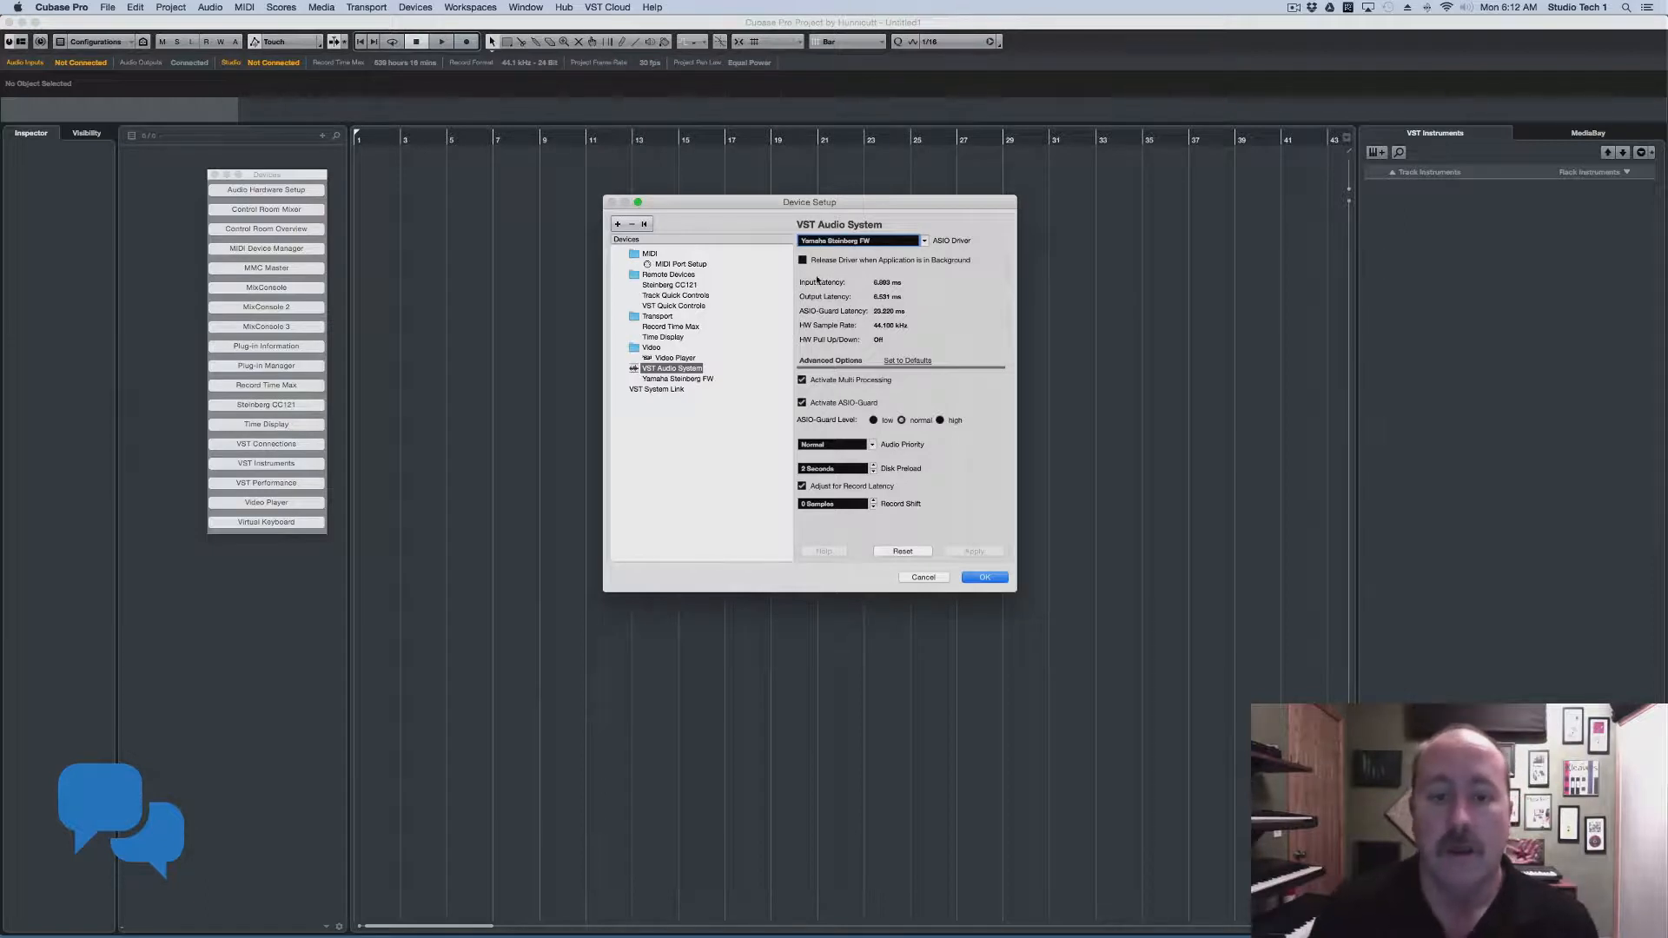
Toggle Activate ASIO-Guard in the VST Audio System settings, discard the change on leaving the page, and return to the VST Audio System settings
{"action": "left_click", "coordinate": [802, 403]}
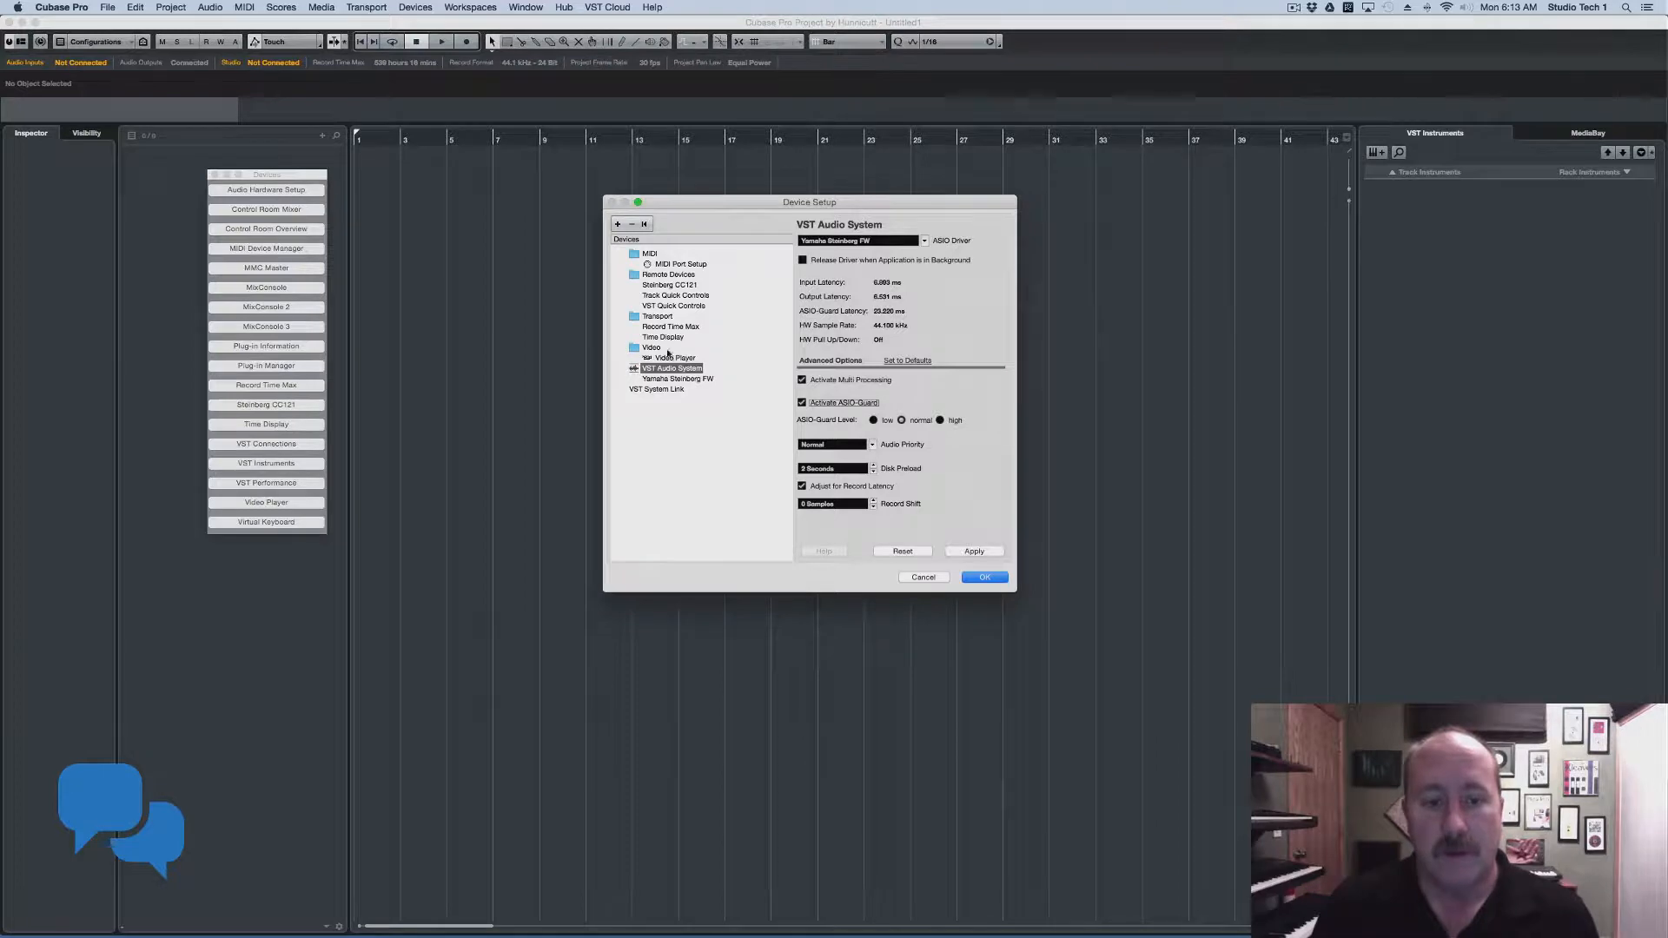
{"action": "left_click", "coordinate": [667, 379]}
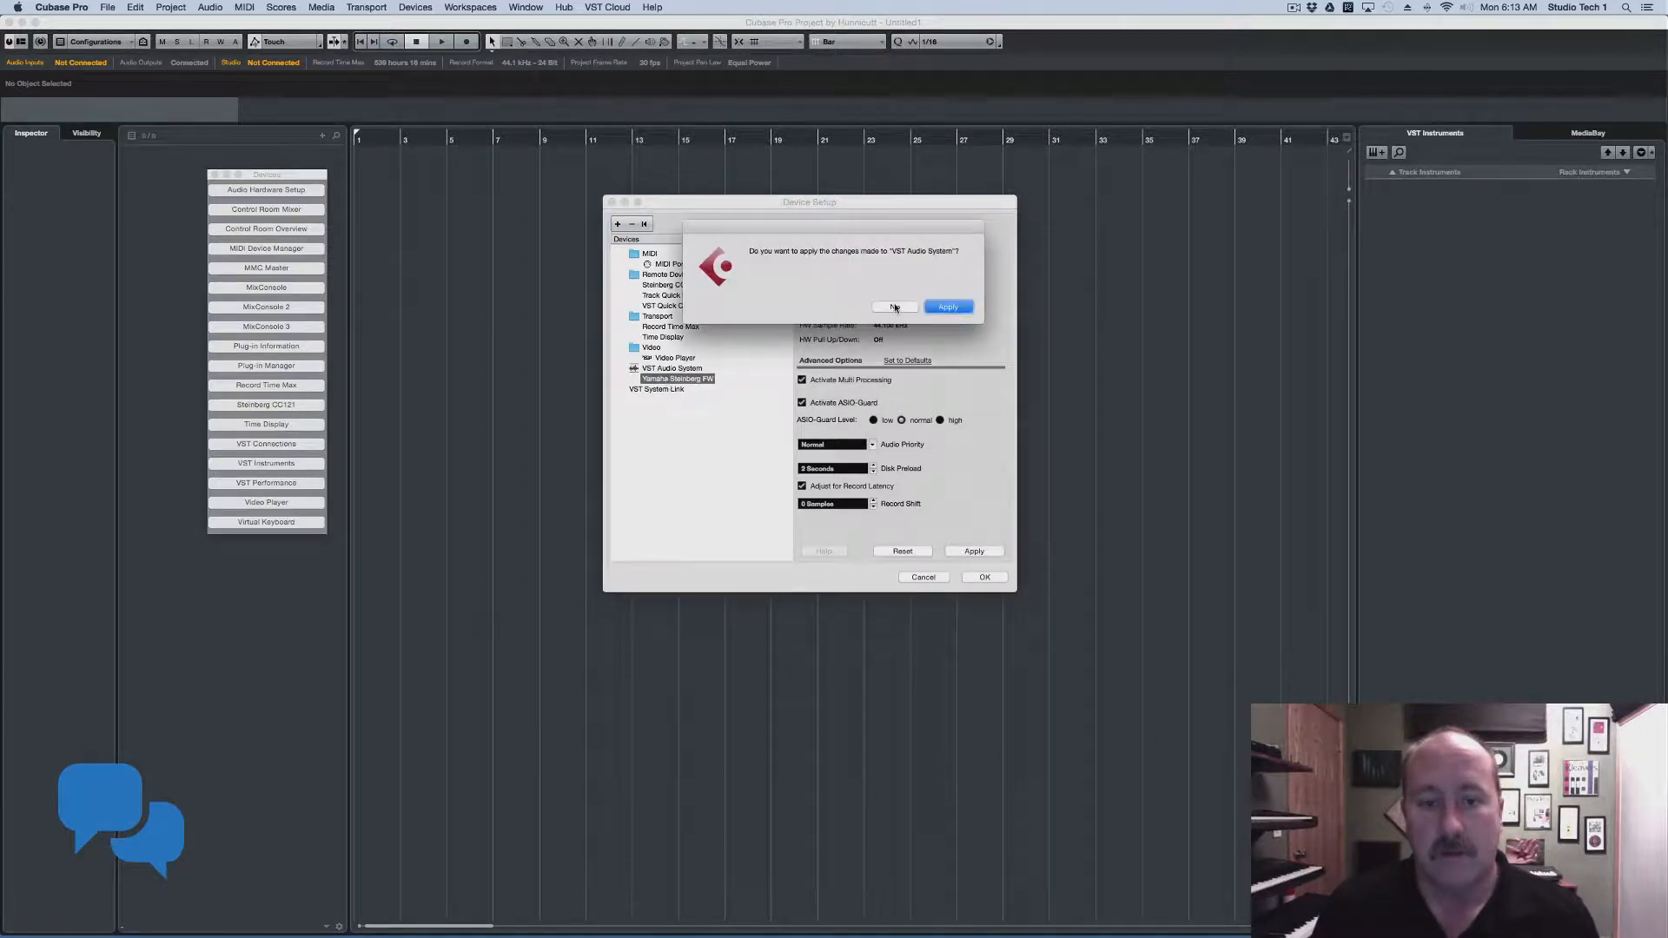
{"action": "left_click", "coordinate": [895, 307]}
{"action": "left_click", "coordinate": [651, 369]}
{"action": "left_click", "coordinate": [654, 379]}
{"action": "left_click", "coordinate": [665, 369]}
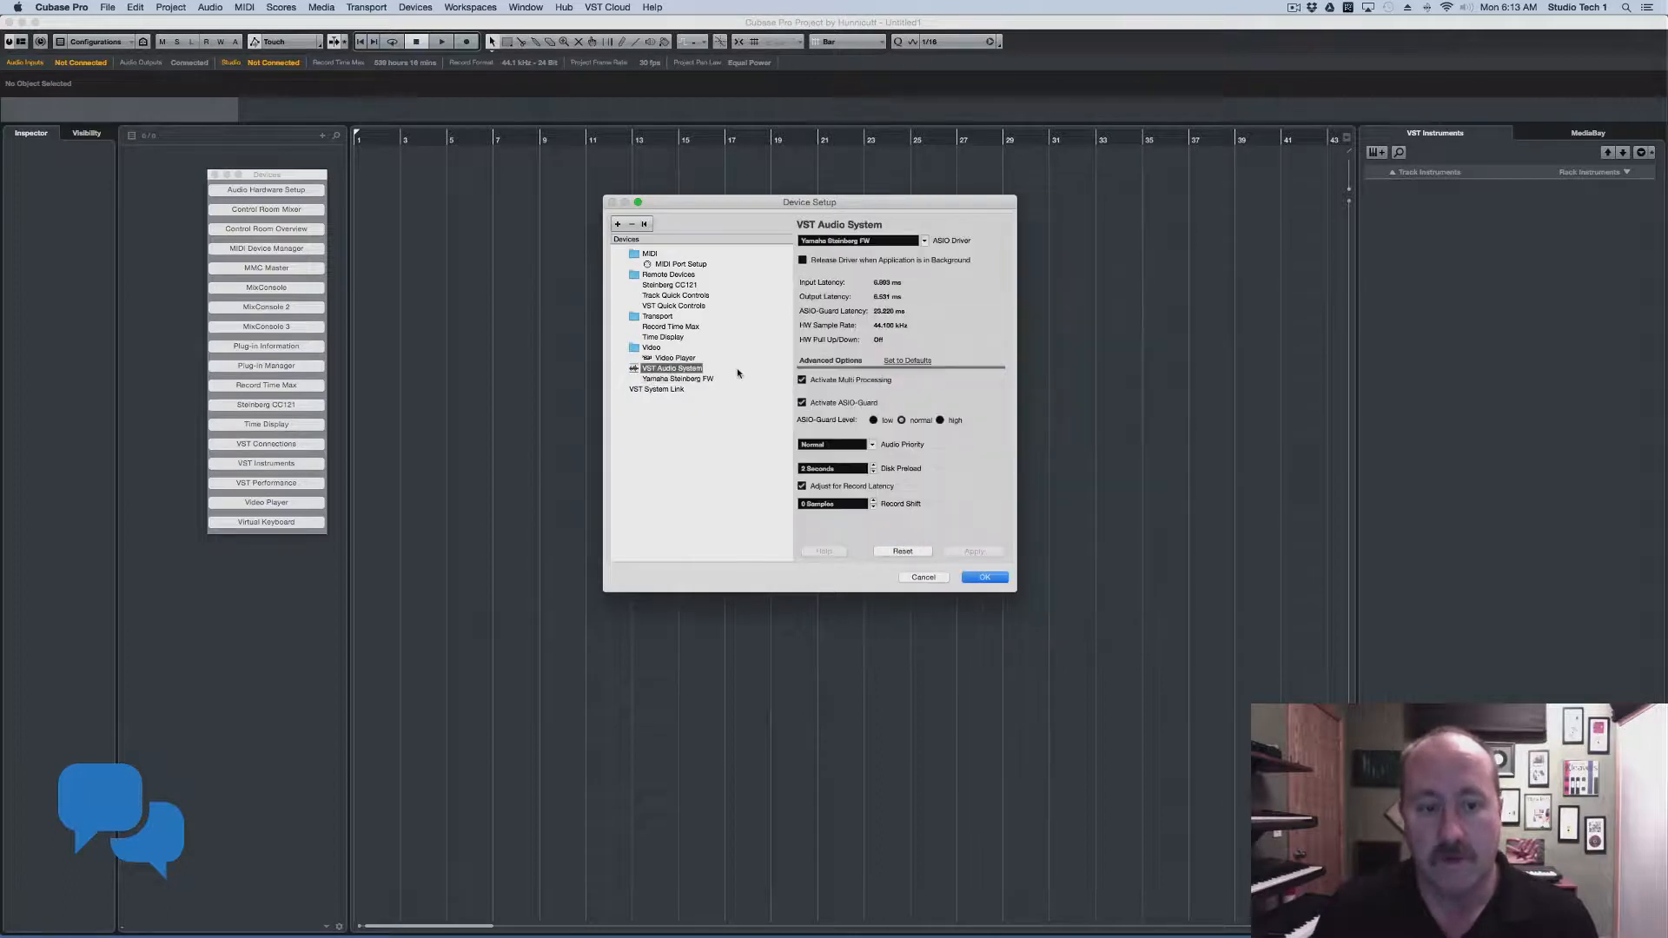
Switch the ASIO driver to Built-in Audio and examine that device's port list
{"action": "left_click", "coordinate": [918, 243]}
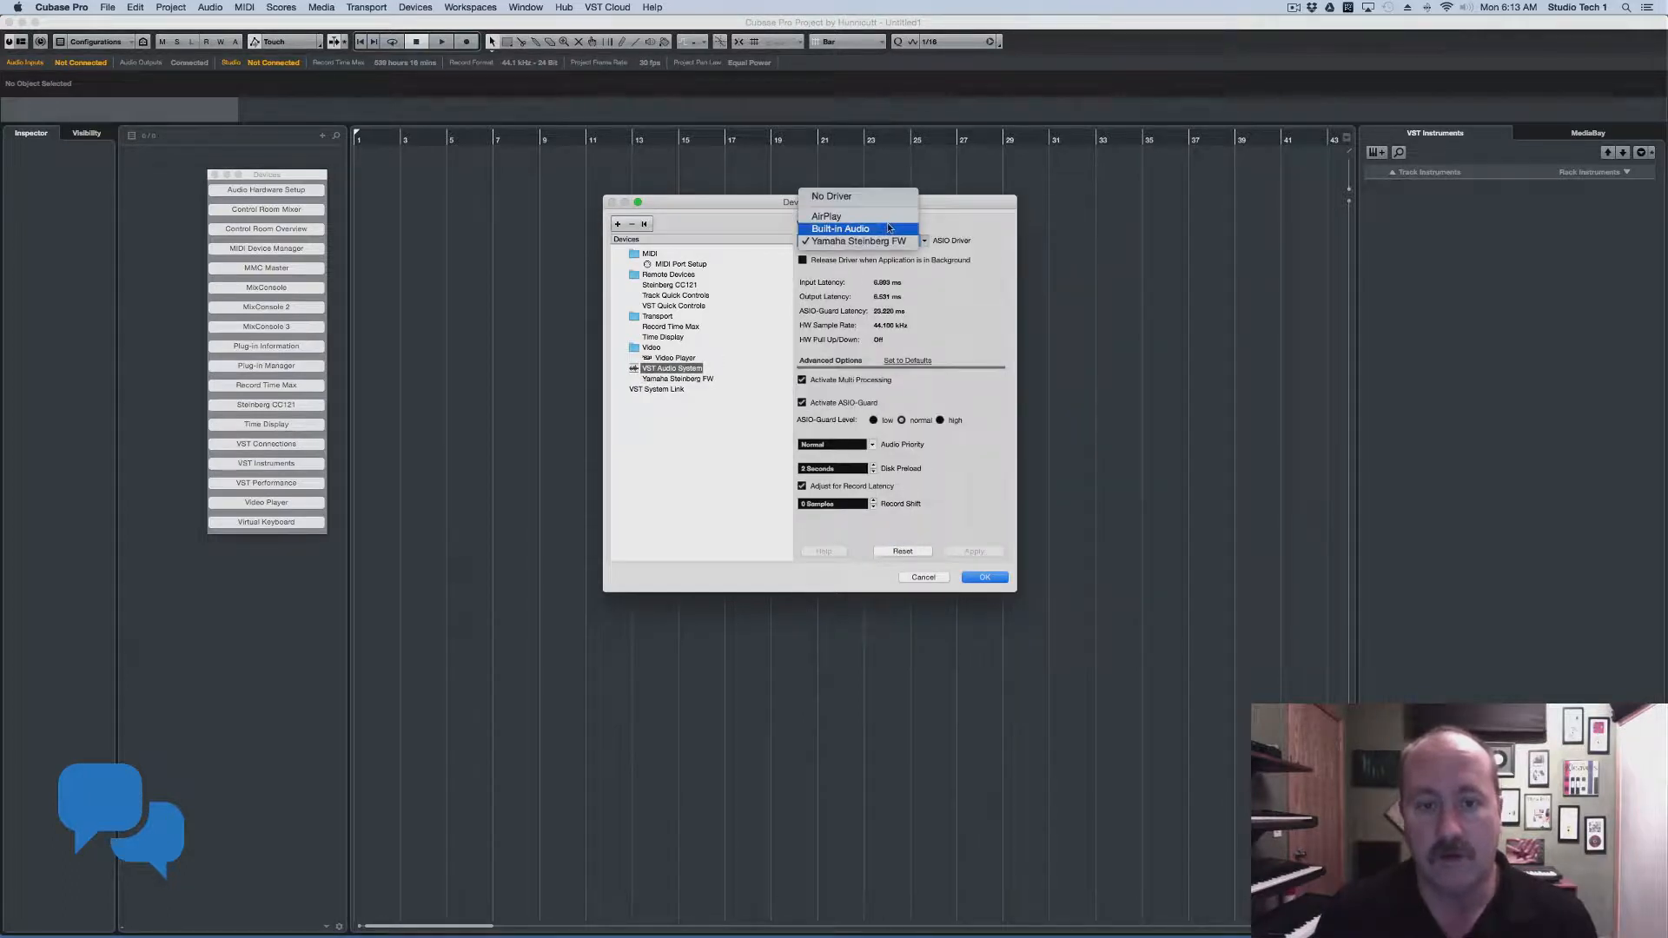
{"action": "left_click", "coordinate": [892, 227]}
{"action": "left_click", "coordinate": [911, 305]}
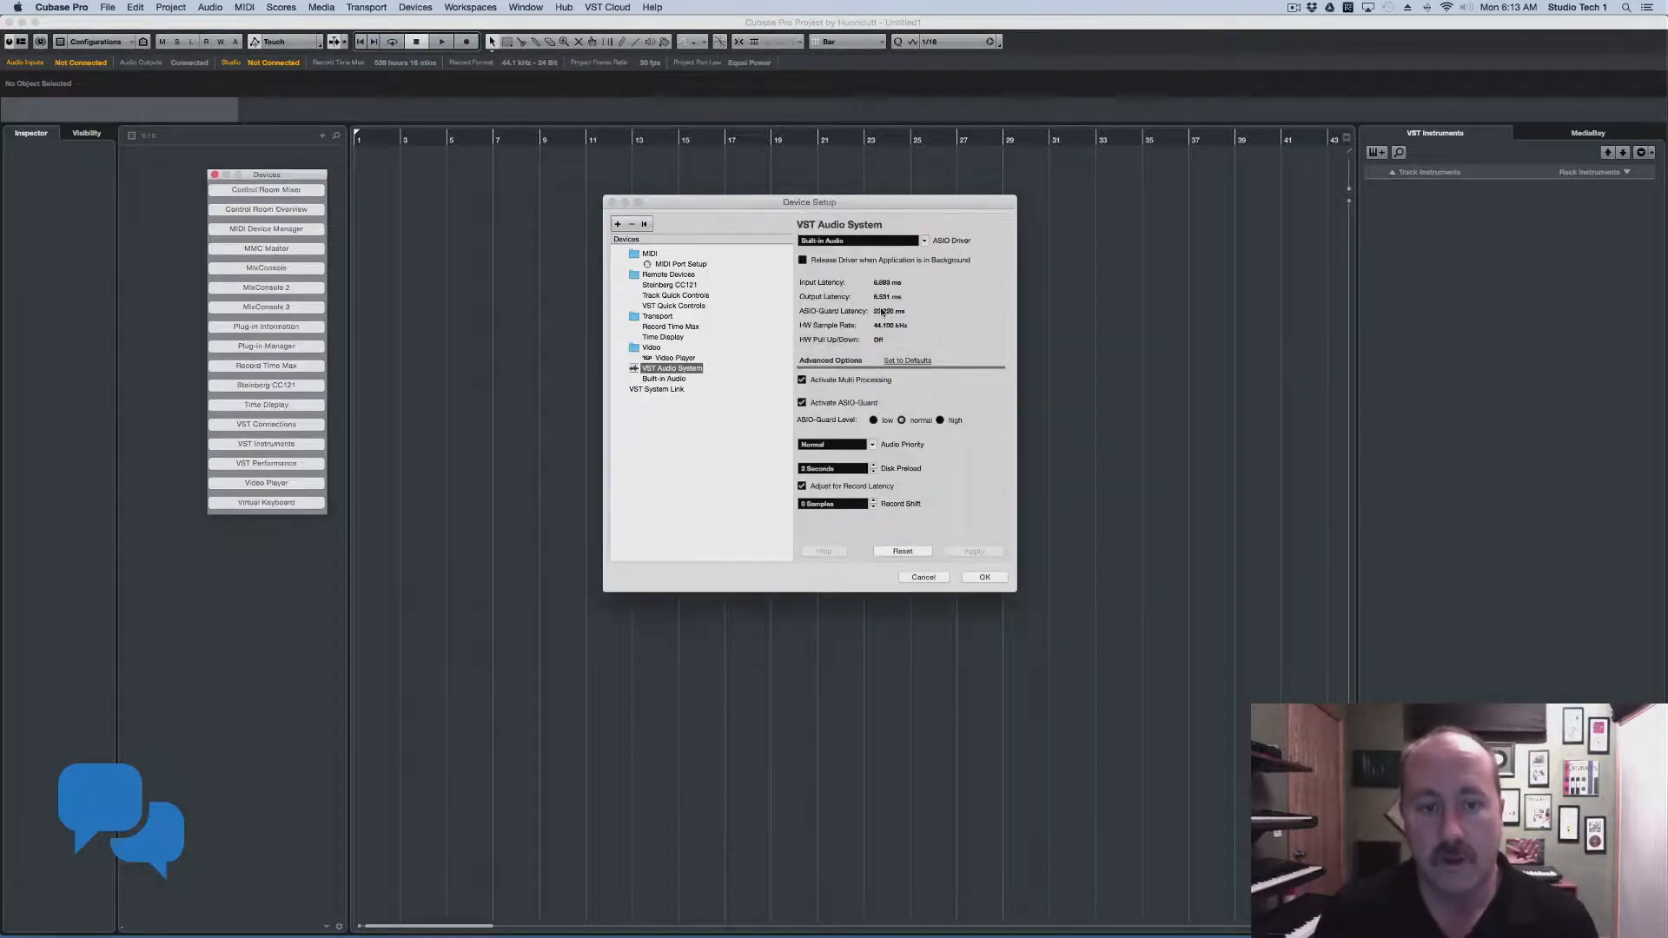
{"action": "left_click", "coordinate": [658, 379]}
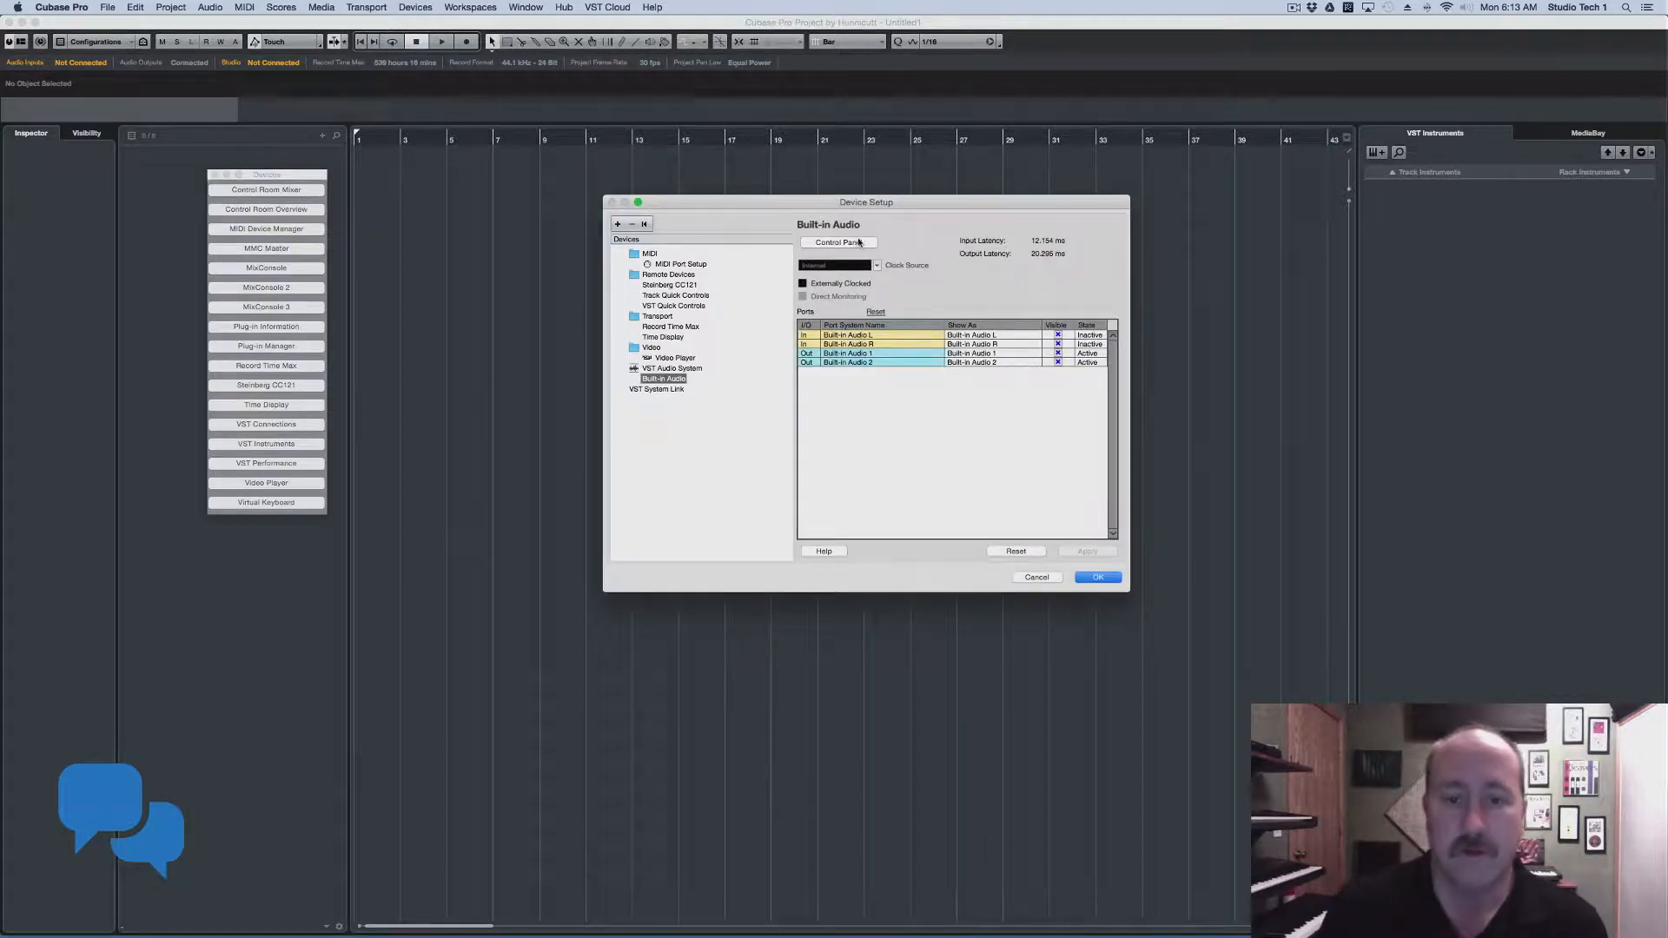
Switch the ASIO driver back to Yamaha Steinberg FW and look through that device's input and output ports
{"action": "left_click", "coordinate": [670, 369]}
{"action": "left_click", "coordinate": [856, 240]}
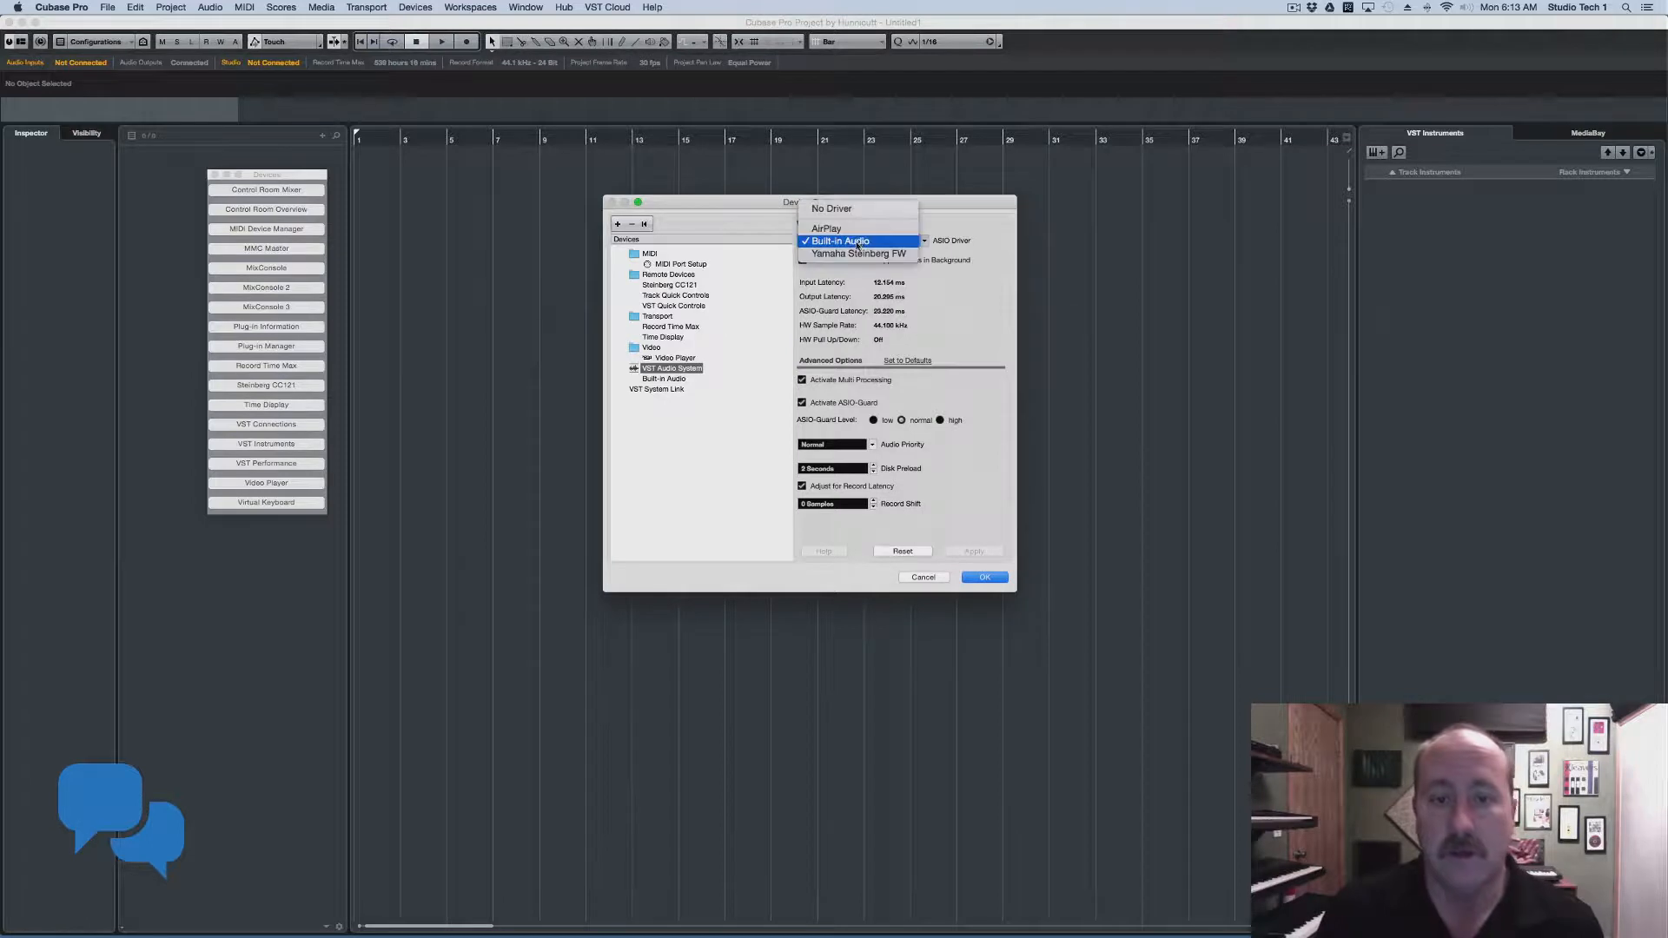
{"action": "left_click", "coordinate": [860, 248]}
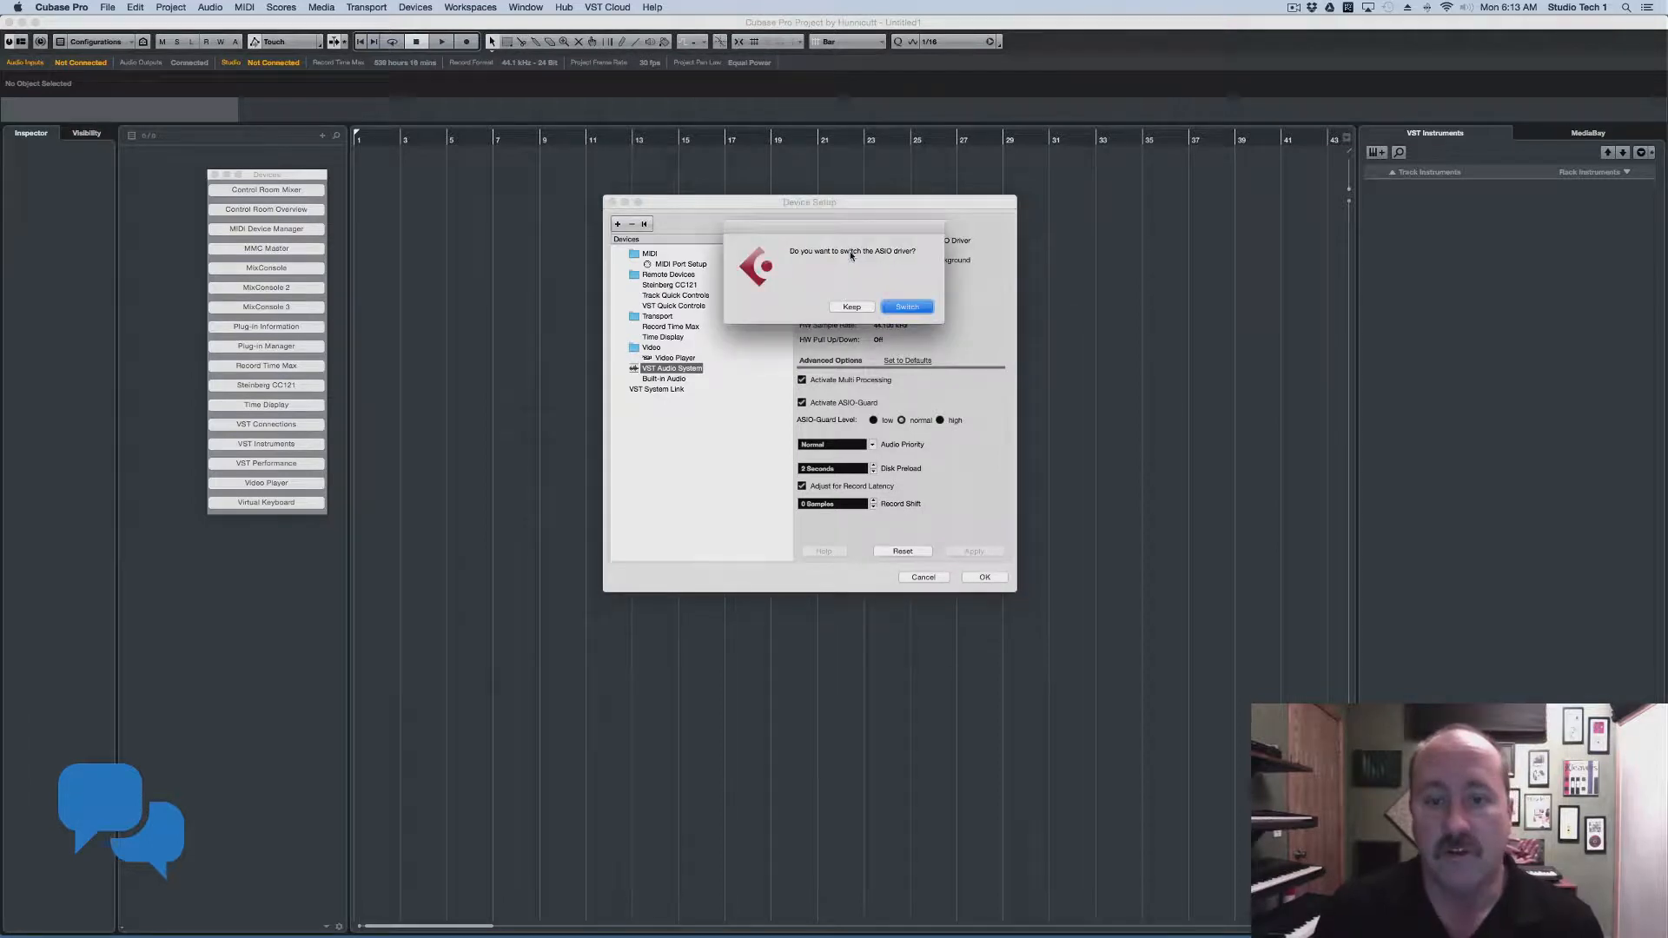
{"action": "left_click", "coordinate": [903, 306]}
{"action": "left_click", "coordinate": [706, 379]}
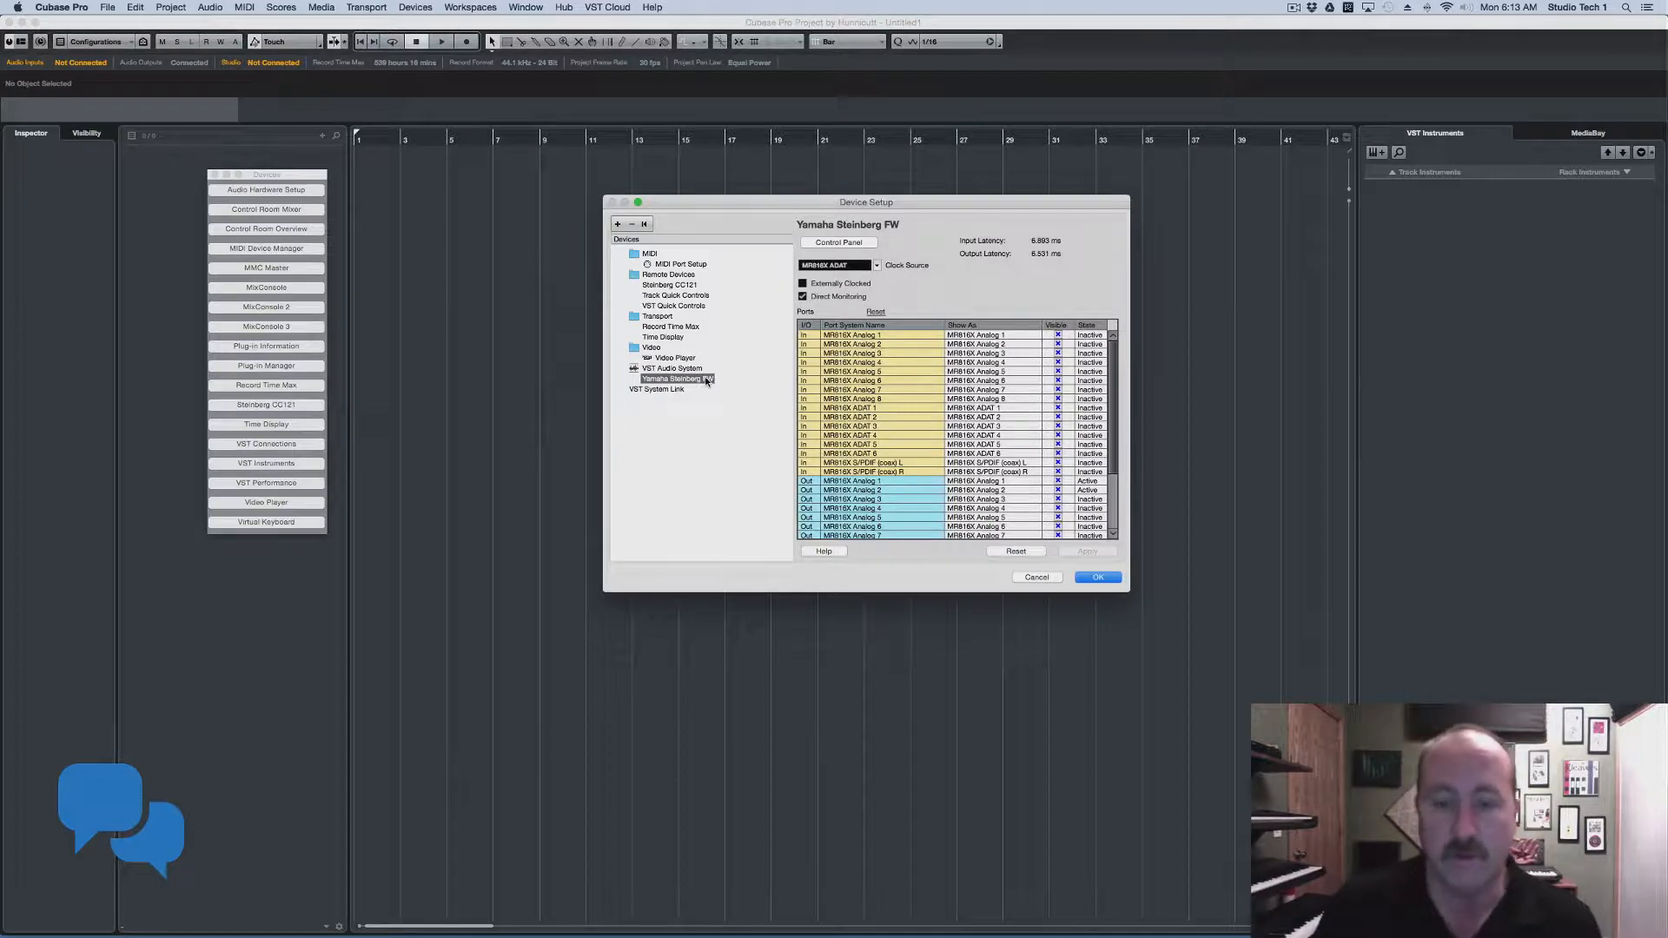
{"action": "scroll", "coordinate": [1115, 383], "scroll_direction": "down", "scroll_amount": 5}
{"action": "scroll", "coordinate": [1115, 384], "scroll_direction": "up", "scroll_amount": 5}
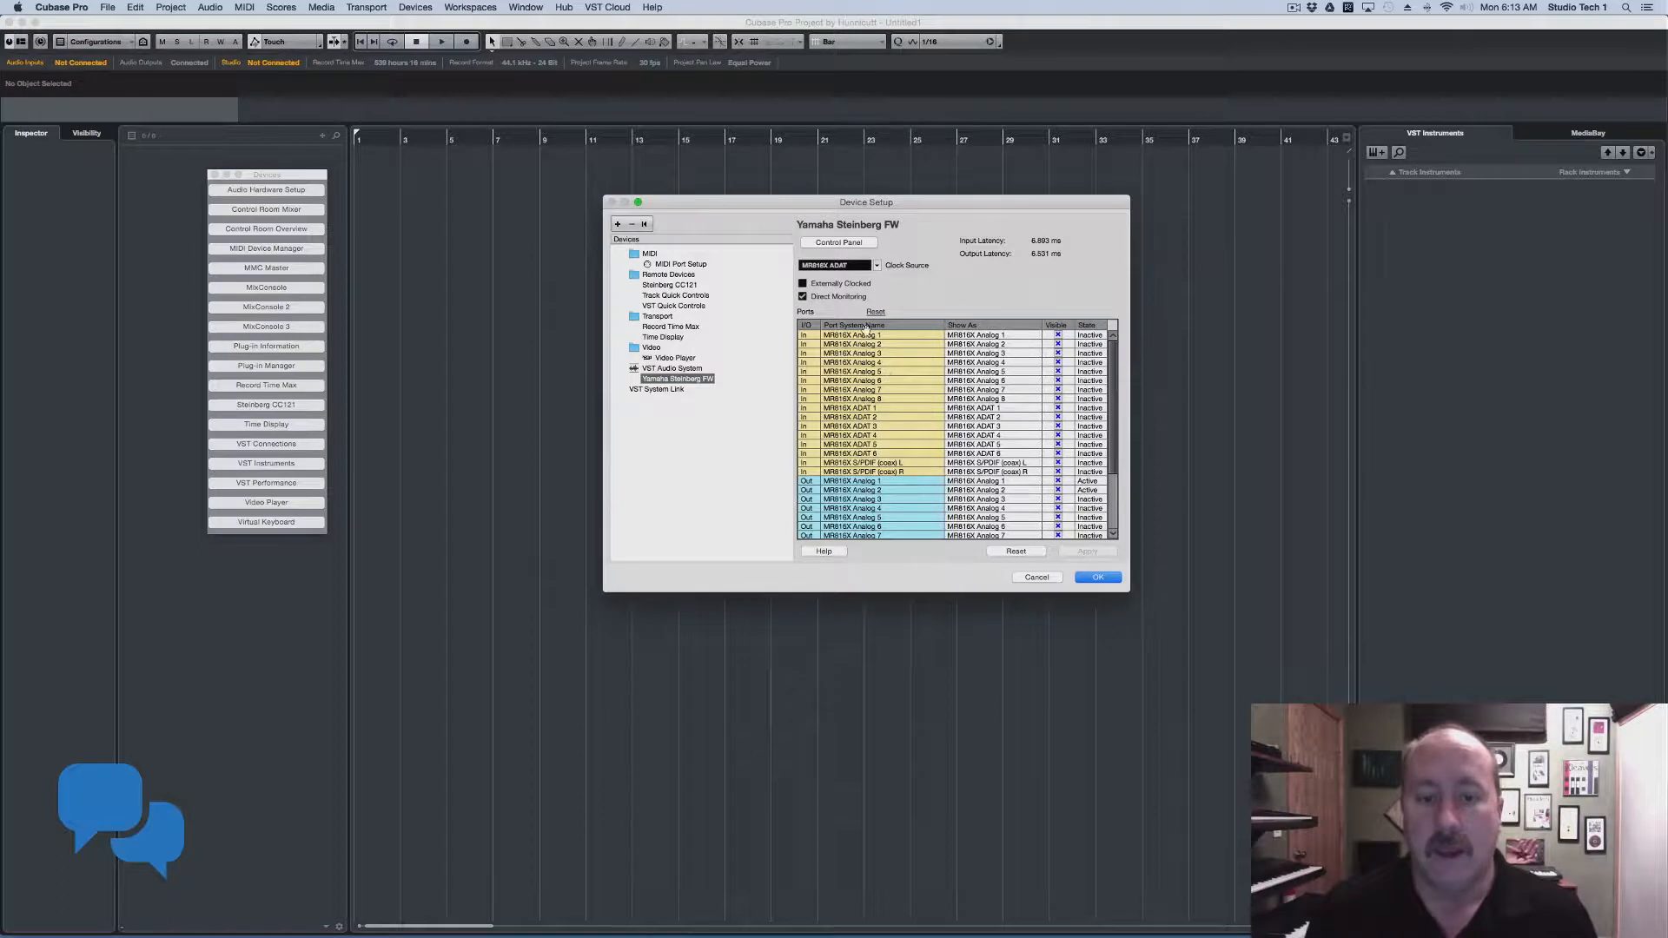
Rename the displayed name of the MR816X Analog 1 input port to "Sure SM7 Booth Mic."
{"action": "left_click", "coordinate": [981, 341]}
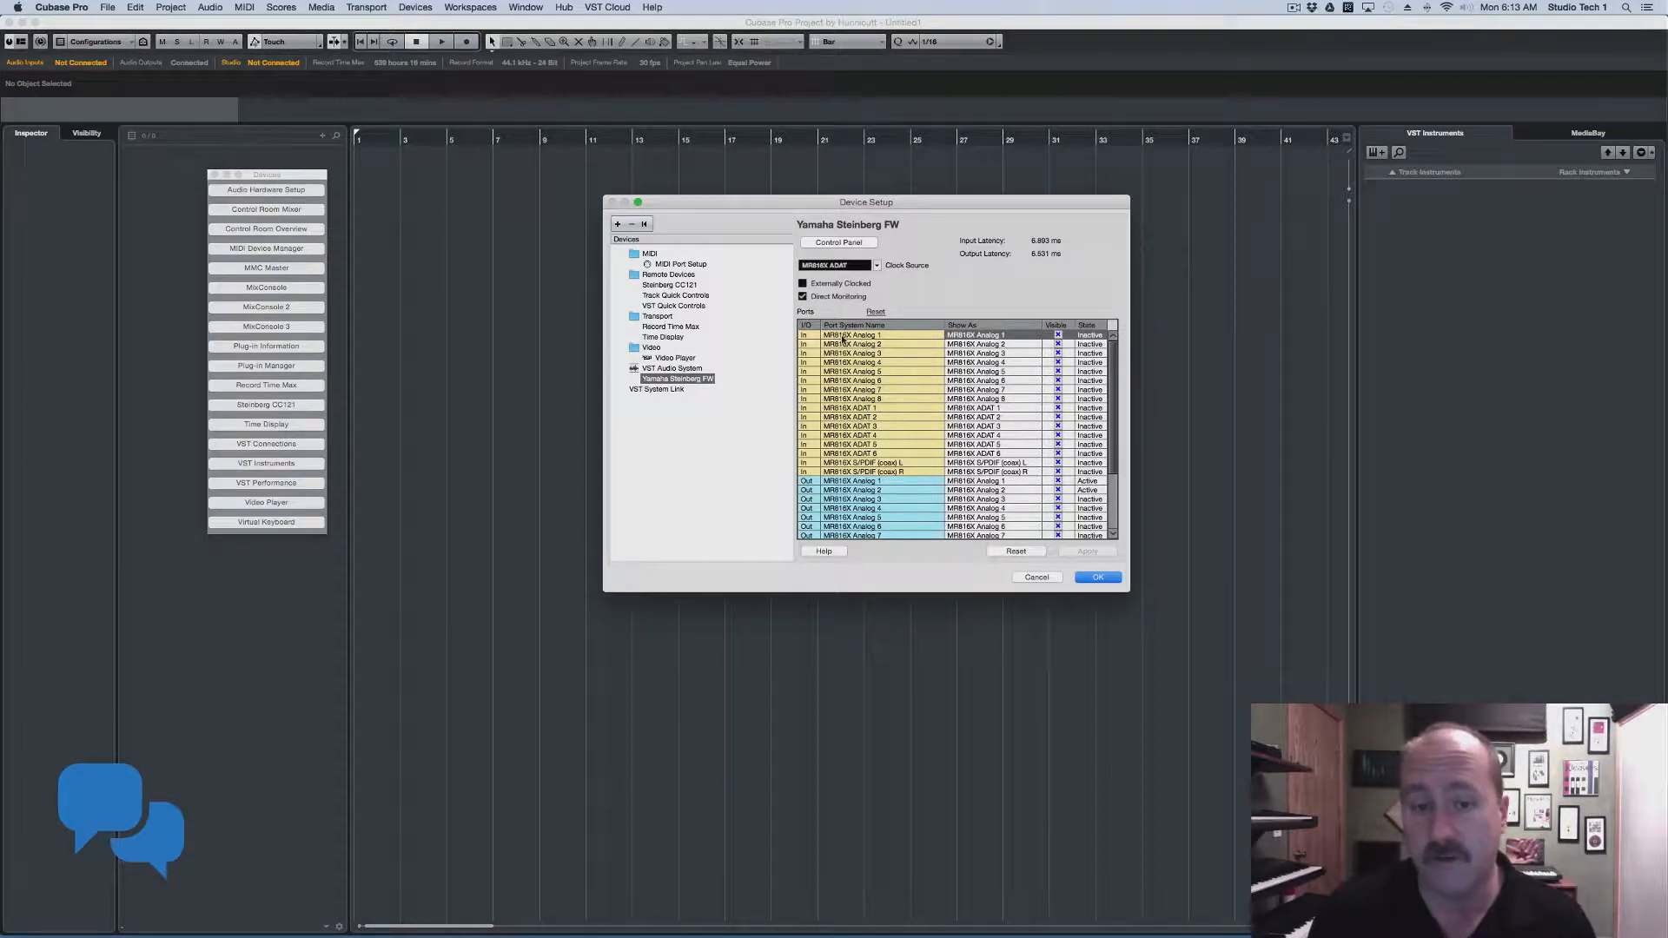
{"action": "double_click", "coordinate": [983, 337]}
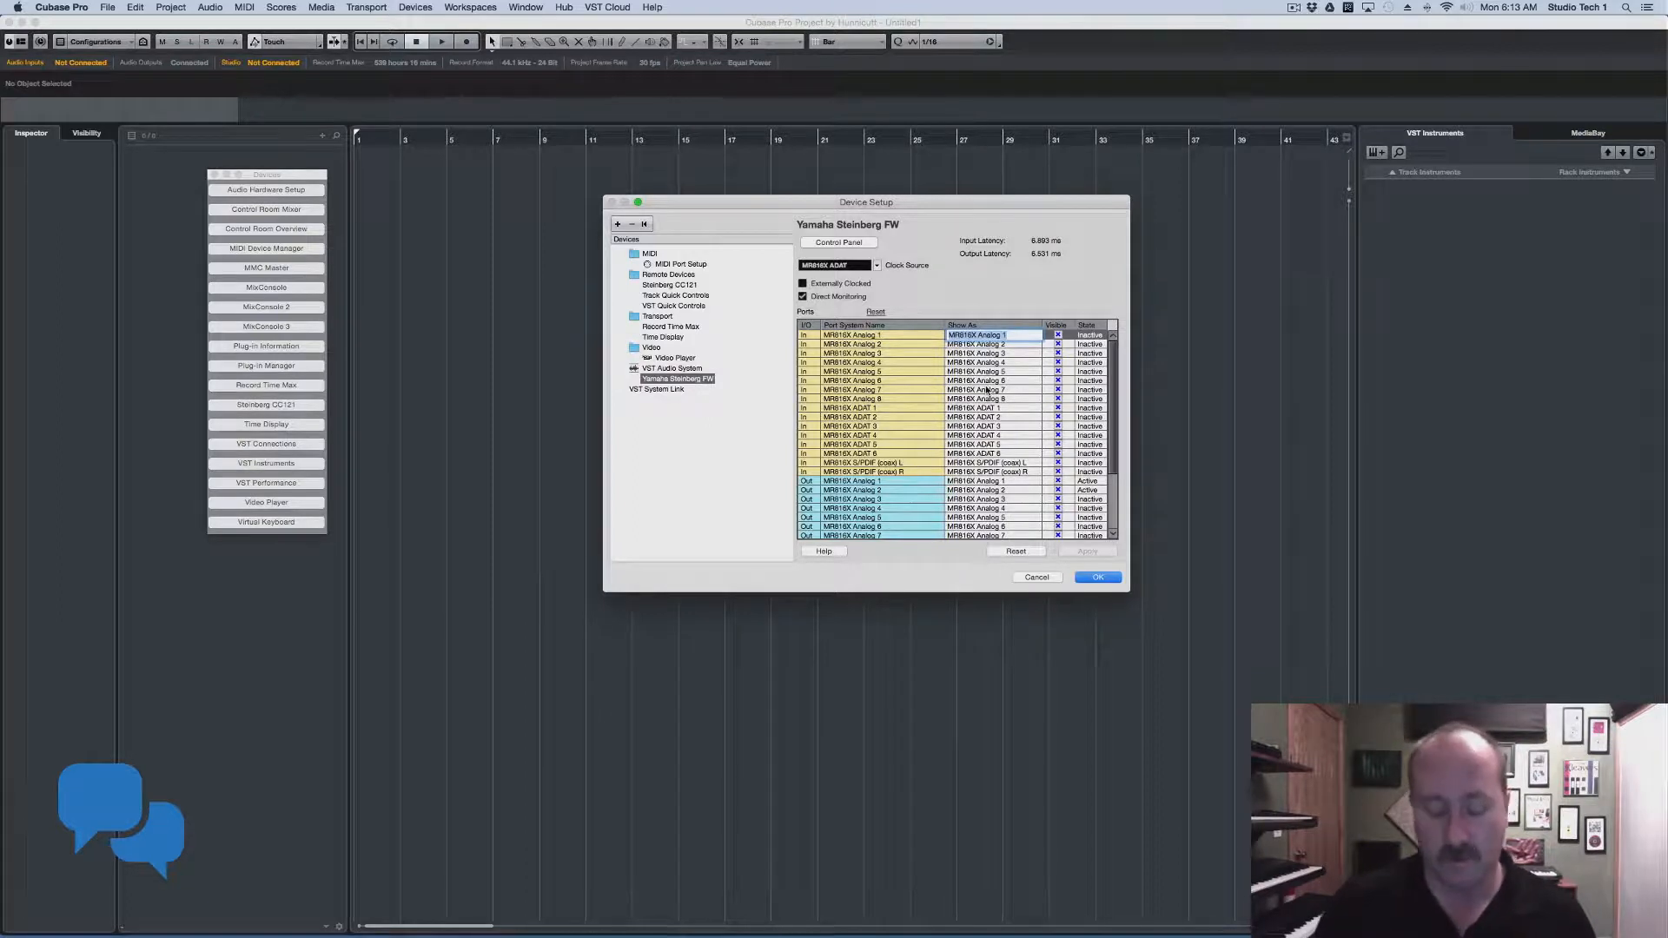
{"action": "type", "text": "S"}
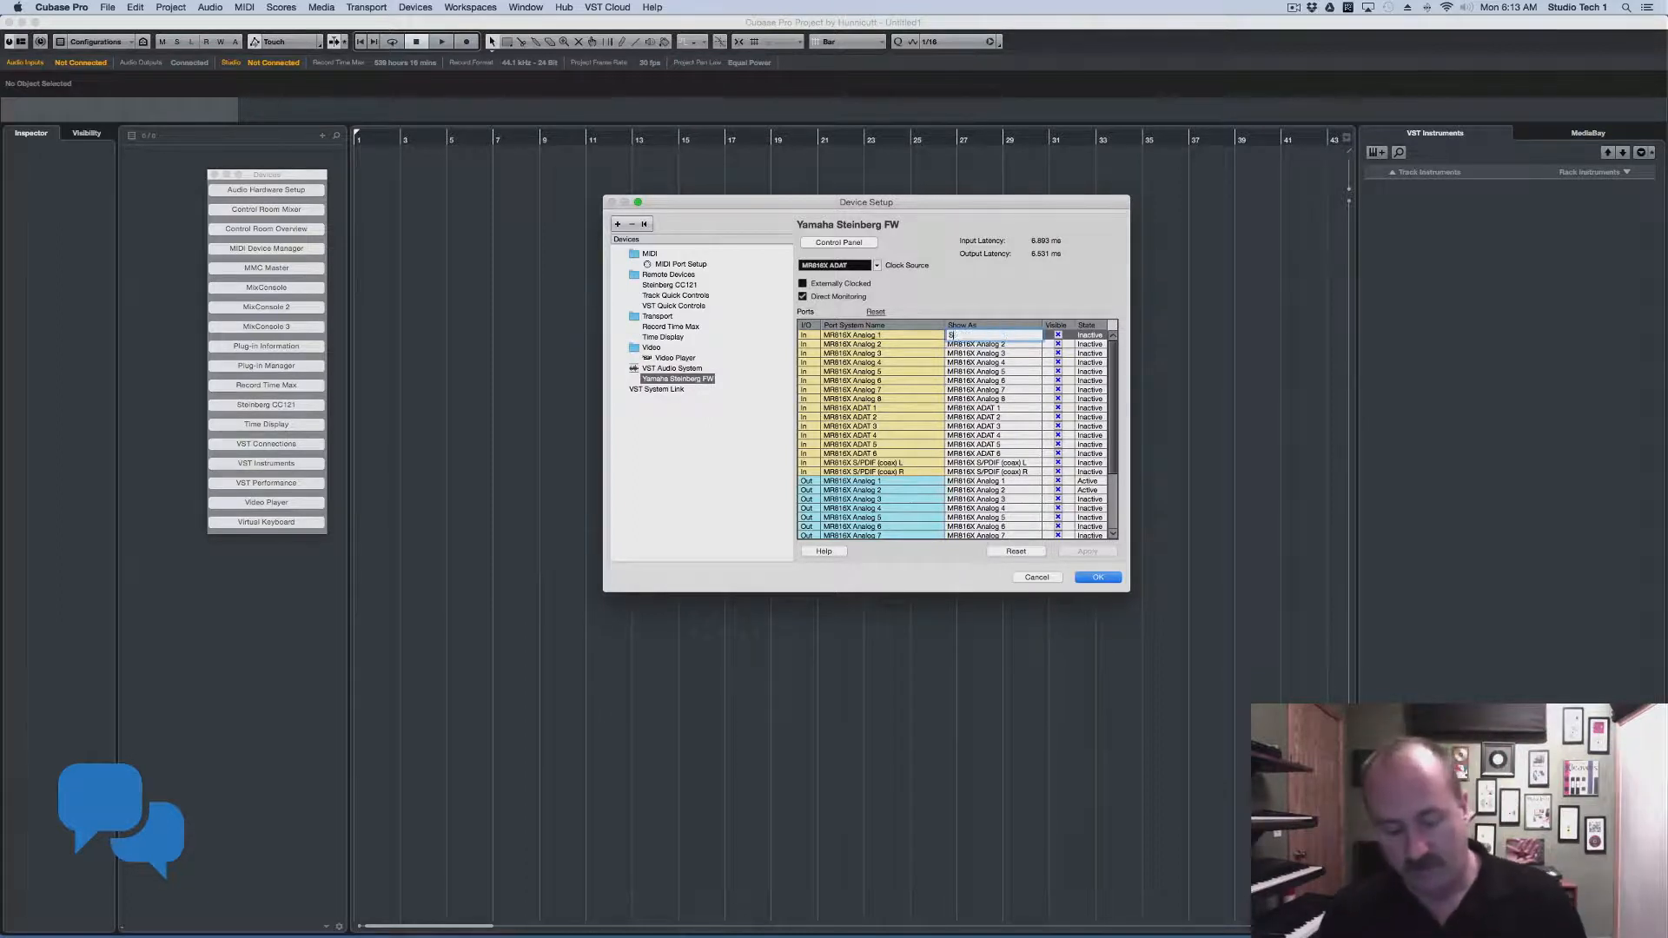
{"action": "type", "text": "ure SM"}
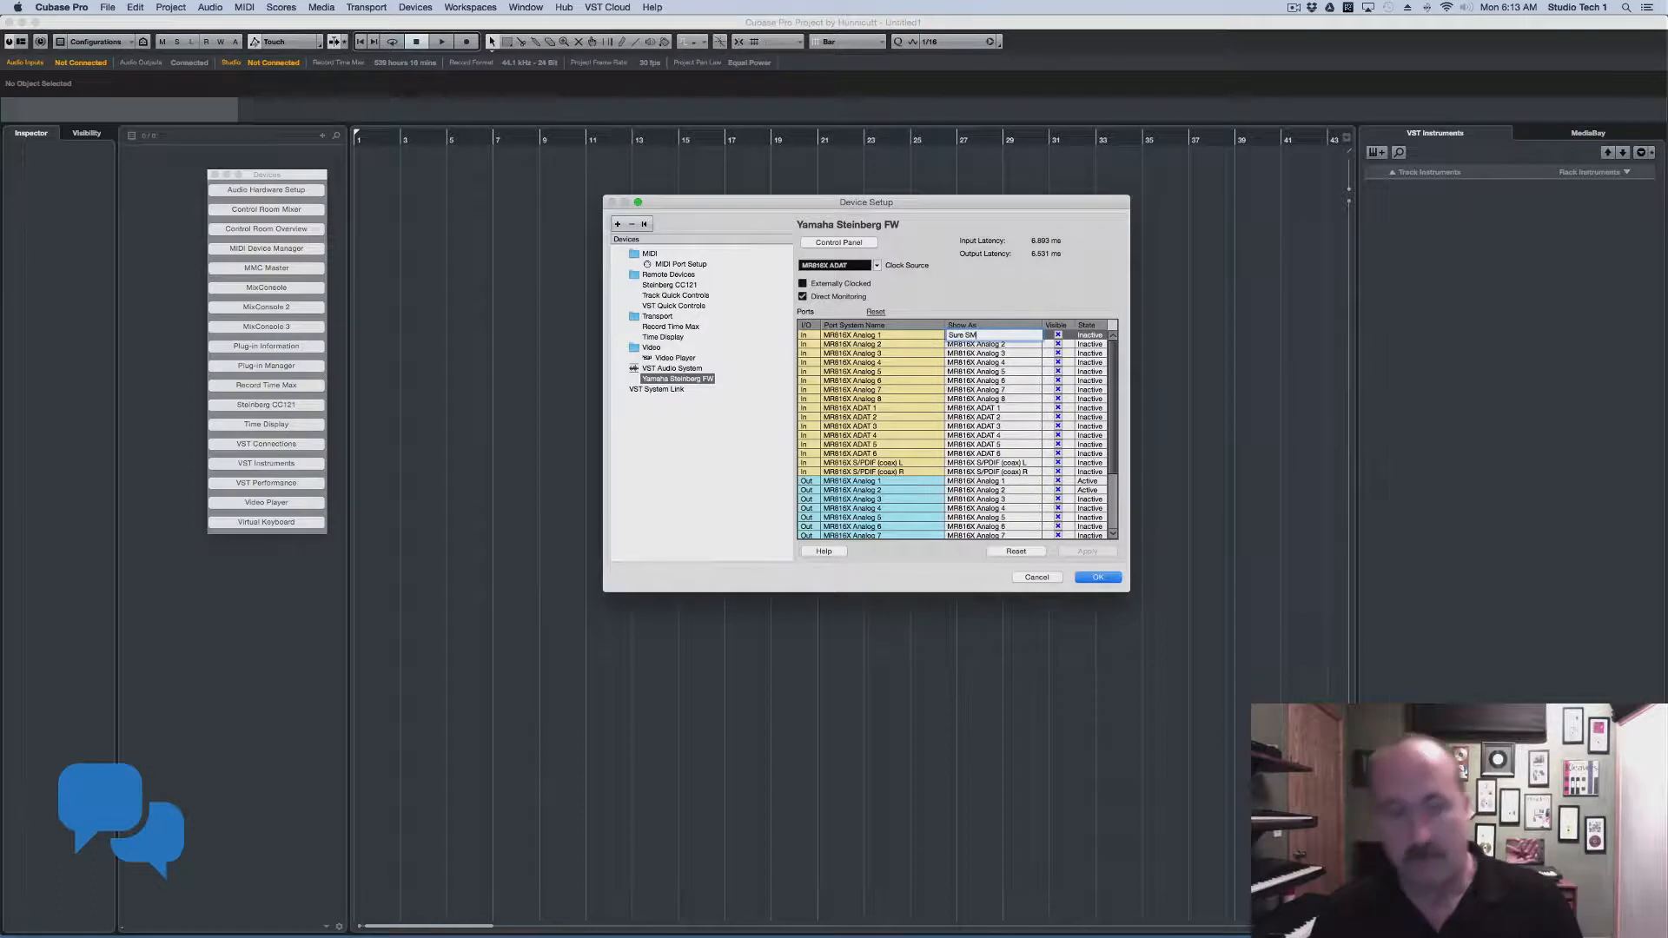
{"action": "type", "text": "5"}
{"action": "type", "text": "7"}
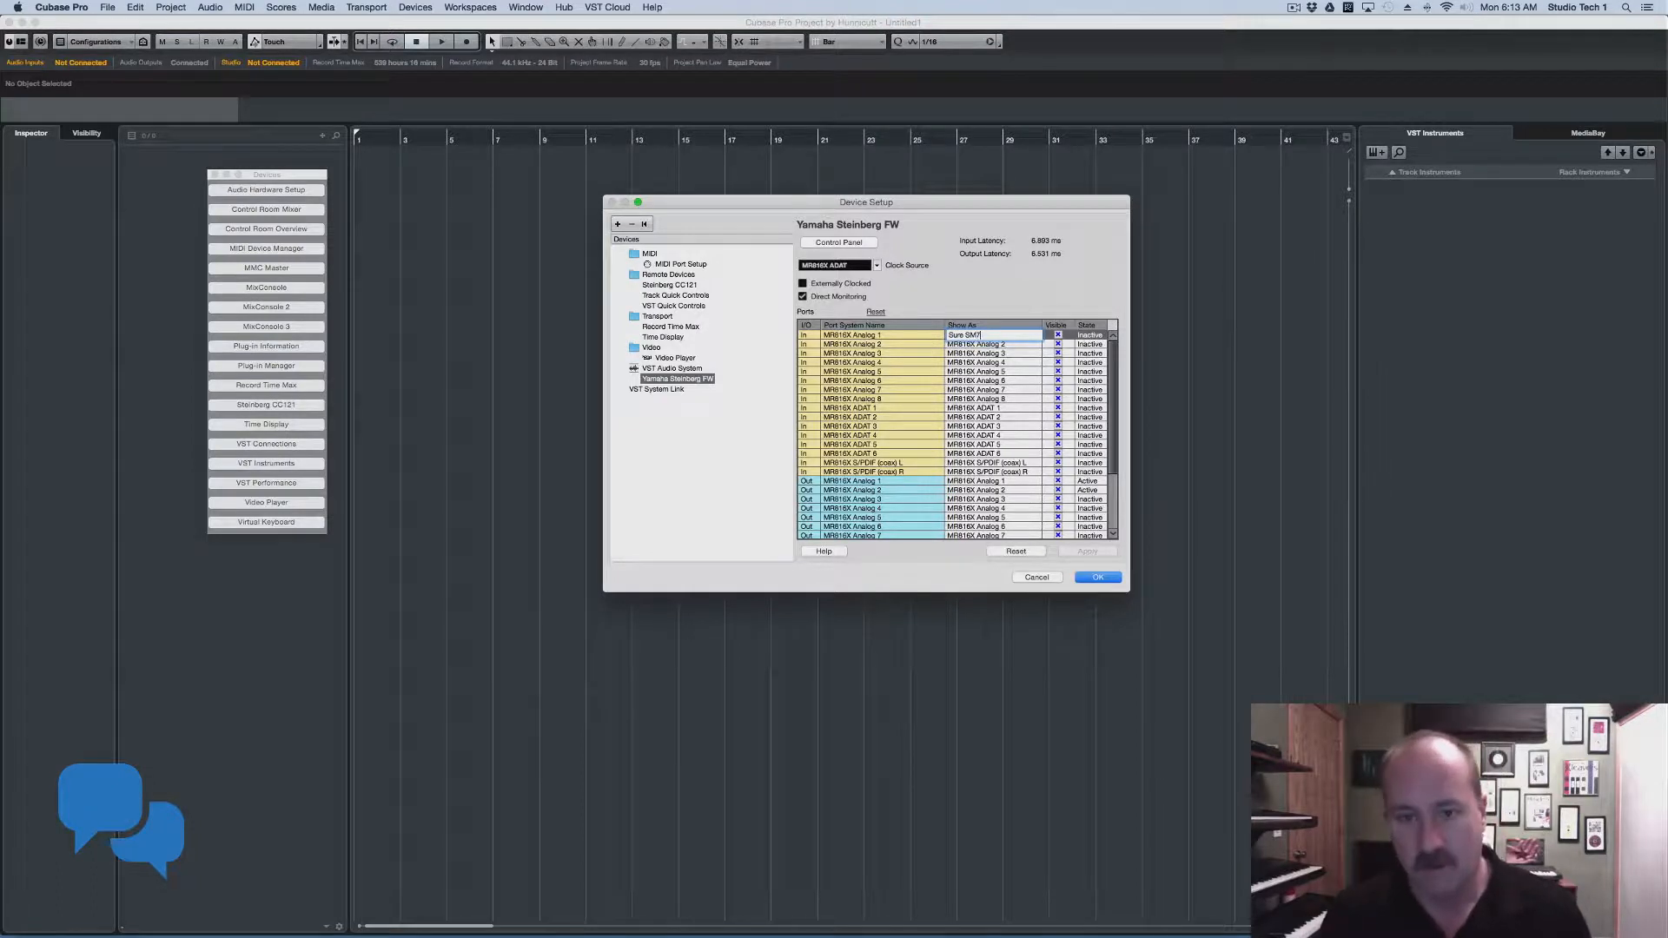
{"action": "type", "text": " V"}
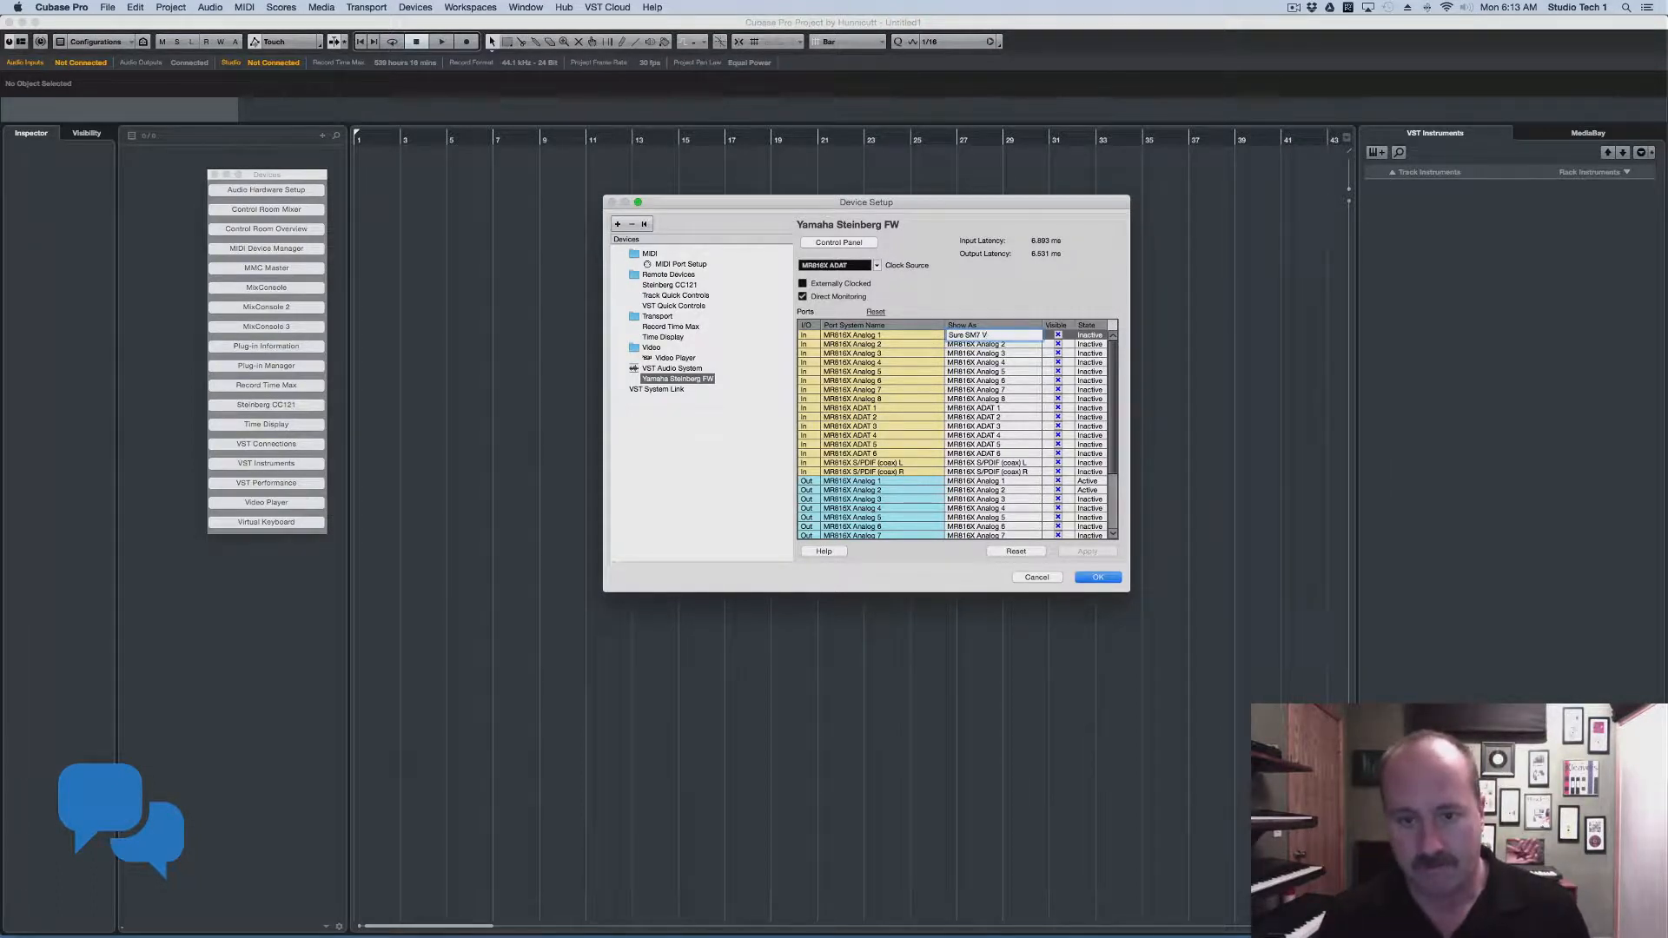
{"action": "key", "text": "BackSpace"}
{"action": "type", "text": "Booth"}
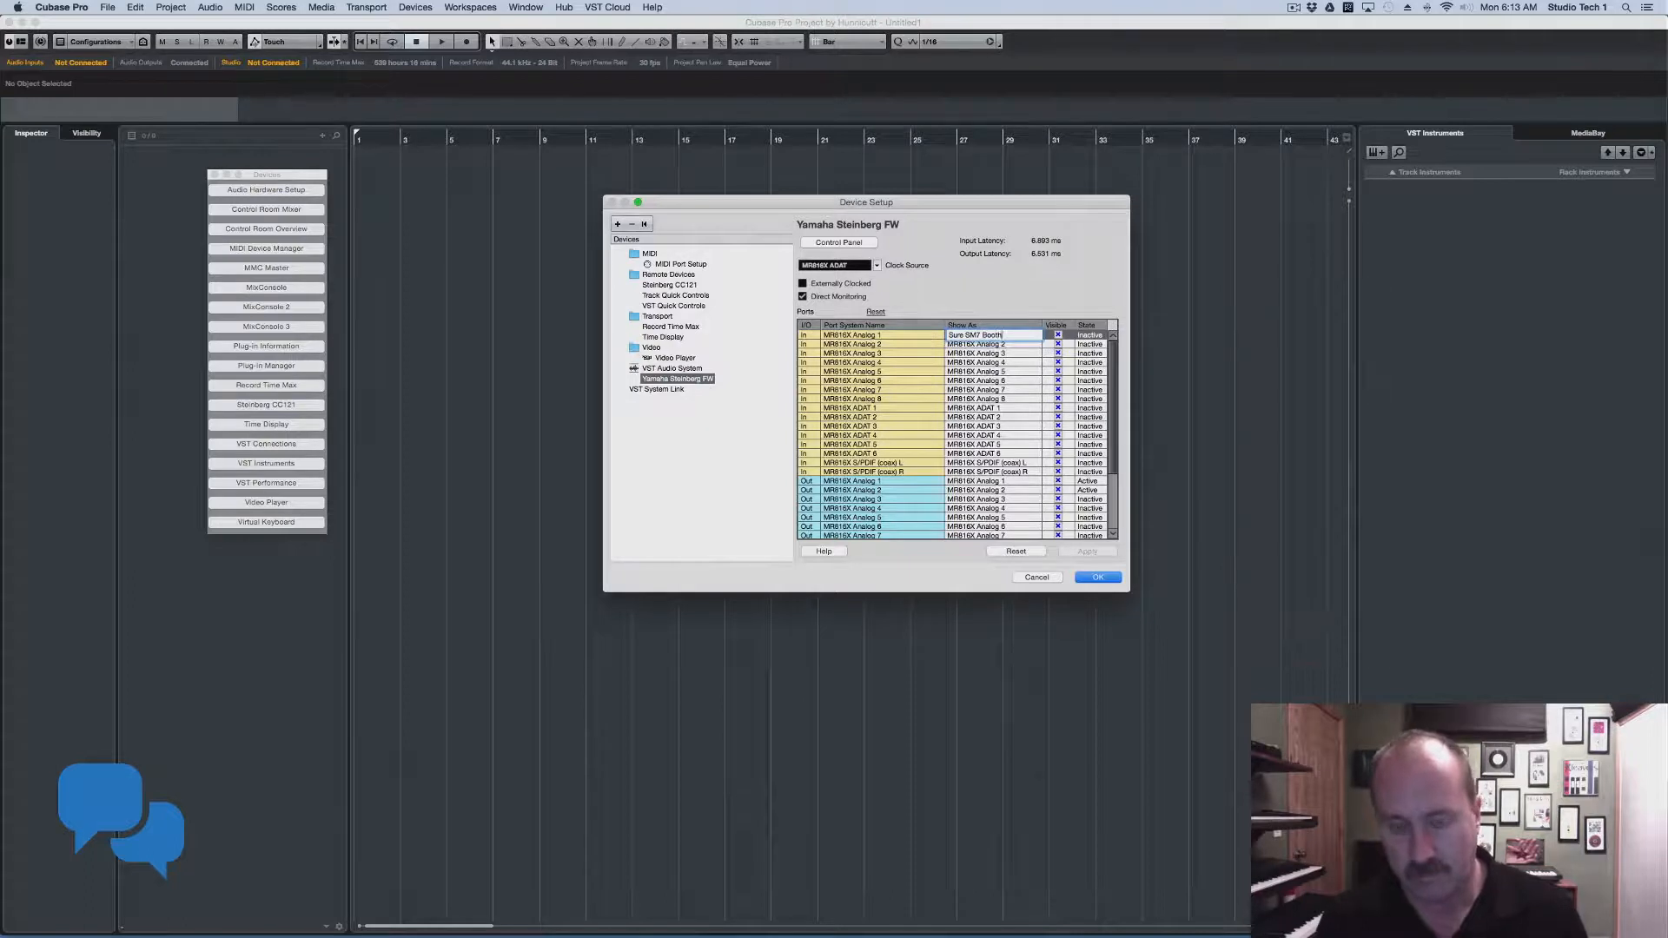
{"action": "type", "text": " Mic."}
{"action": "key", "text": "Return"}
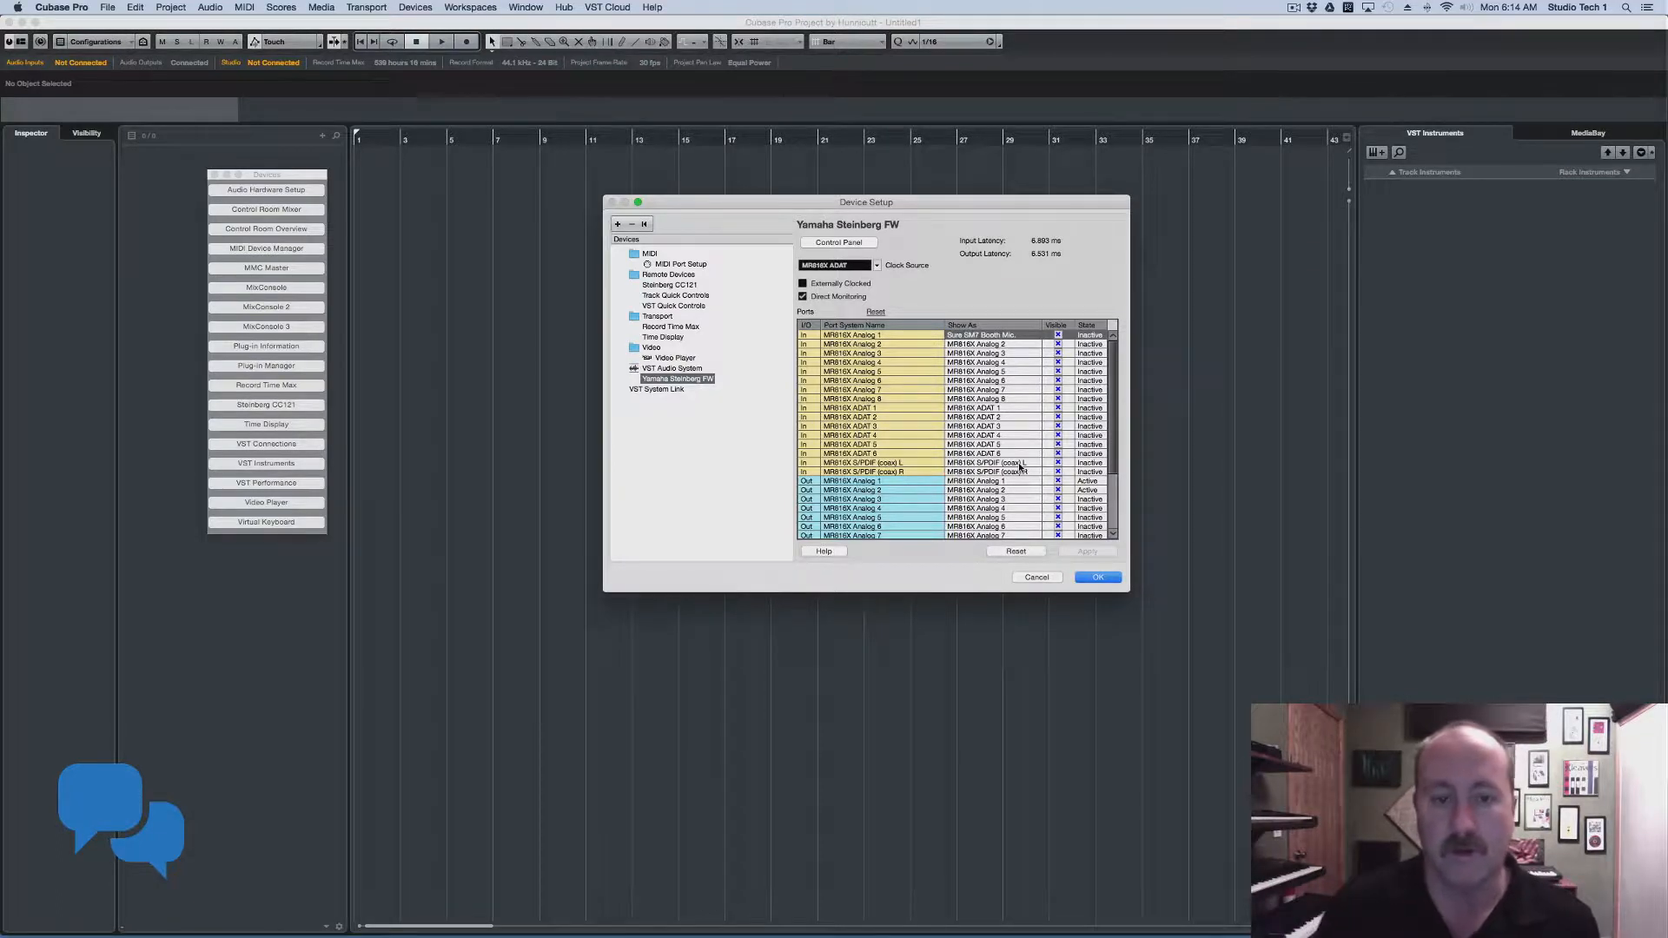
Review the Clock Source choices, keep MR816X ADAT with Direct Monitoring enabled, and confirm the Device Setup settings
{"action": "left_click", "coordinate": [876, 265]}
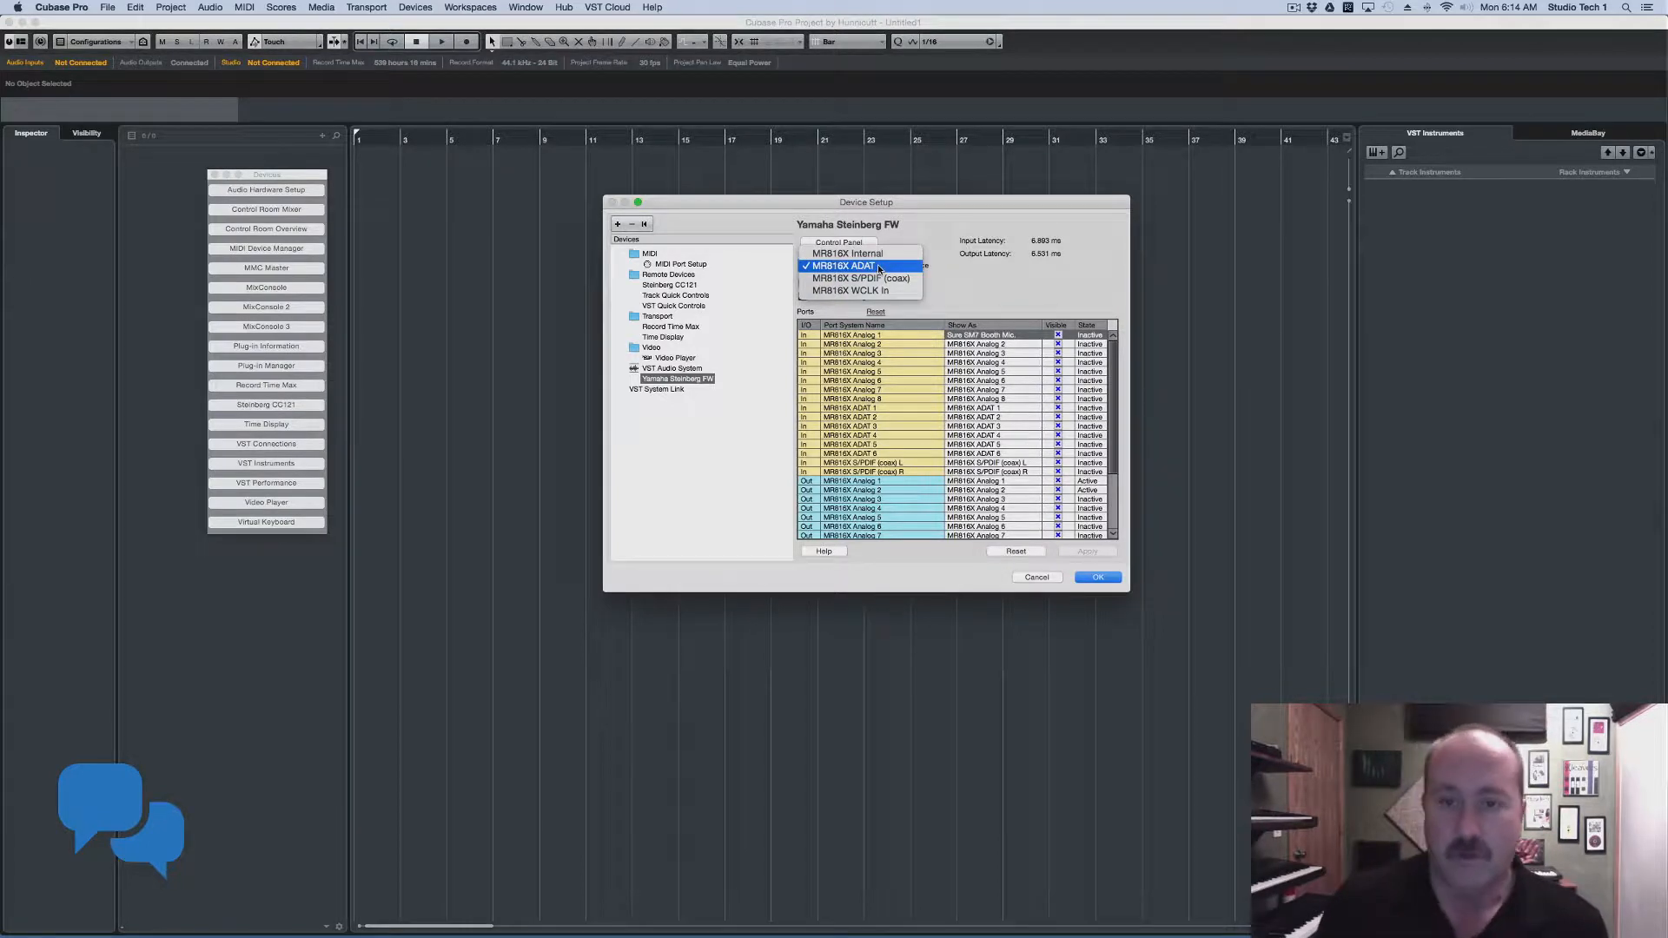
{"action": "left_click", "coordinate": [946, 265]}
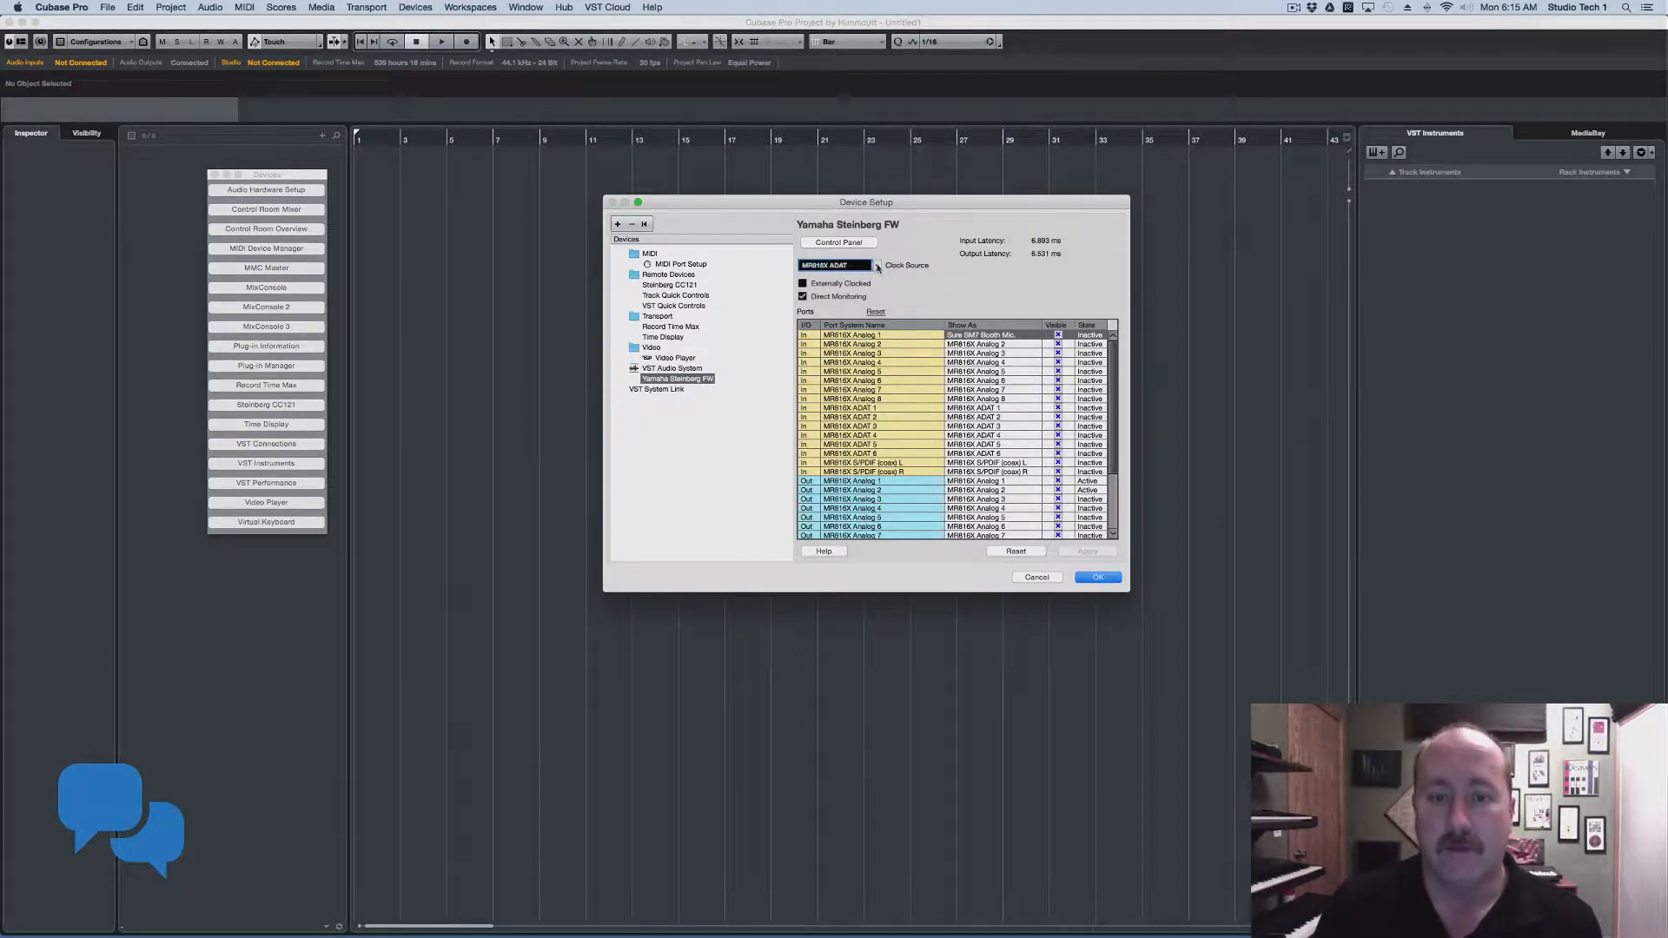
{"action": "left_click", "coordinate": [875, 268]}
{"action": "left_click", "coordinate": [924, 265]}
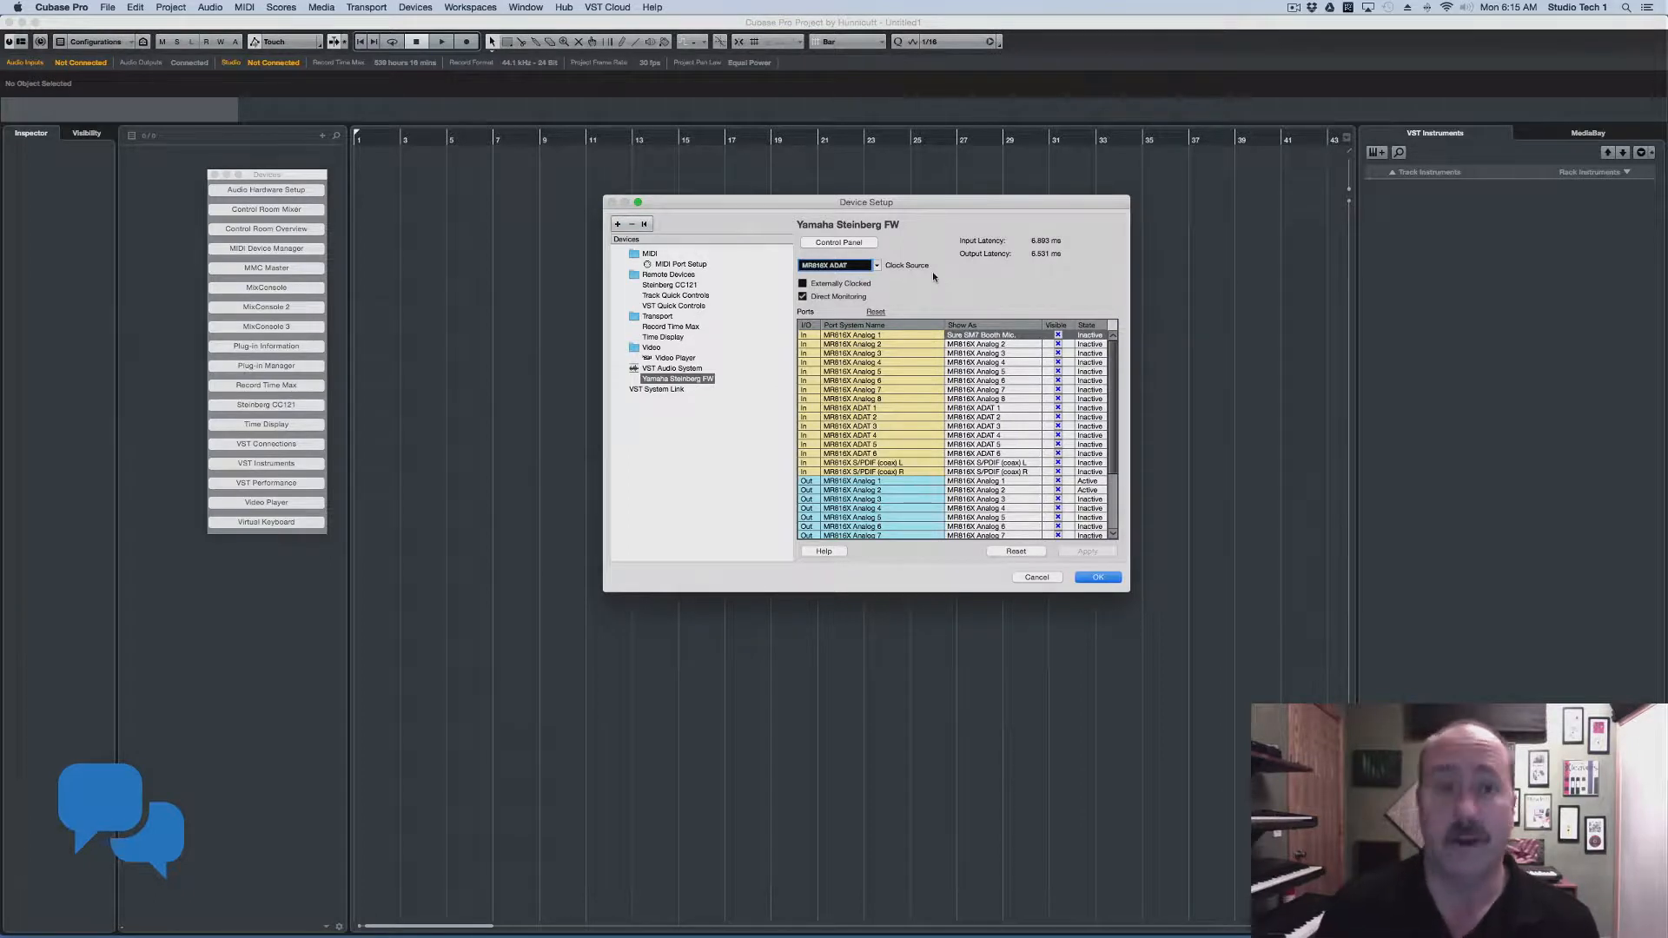
{"action": "left_click", "coordinate": [802, 297]}
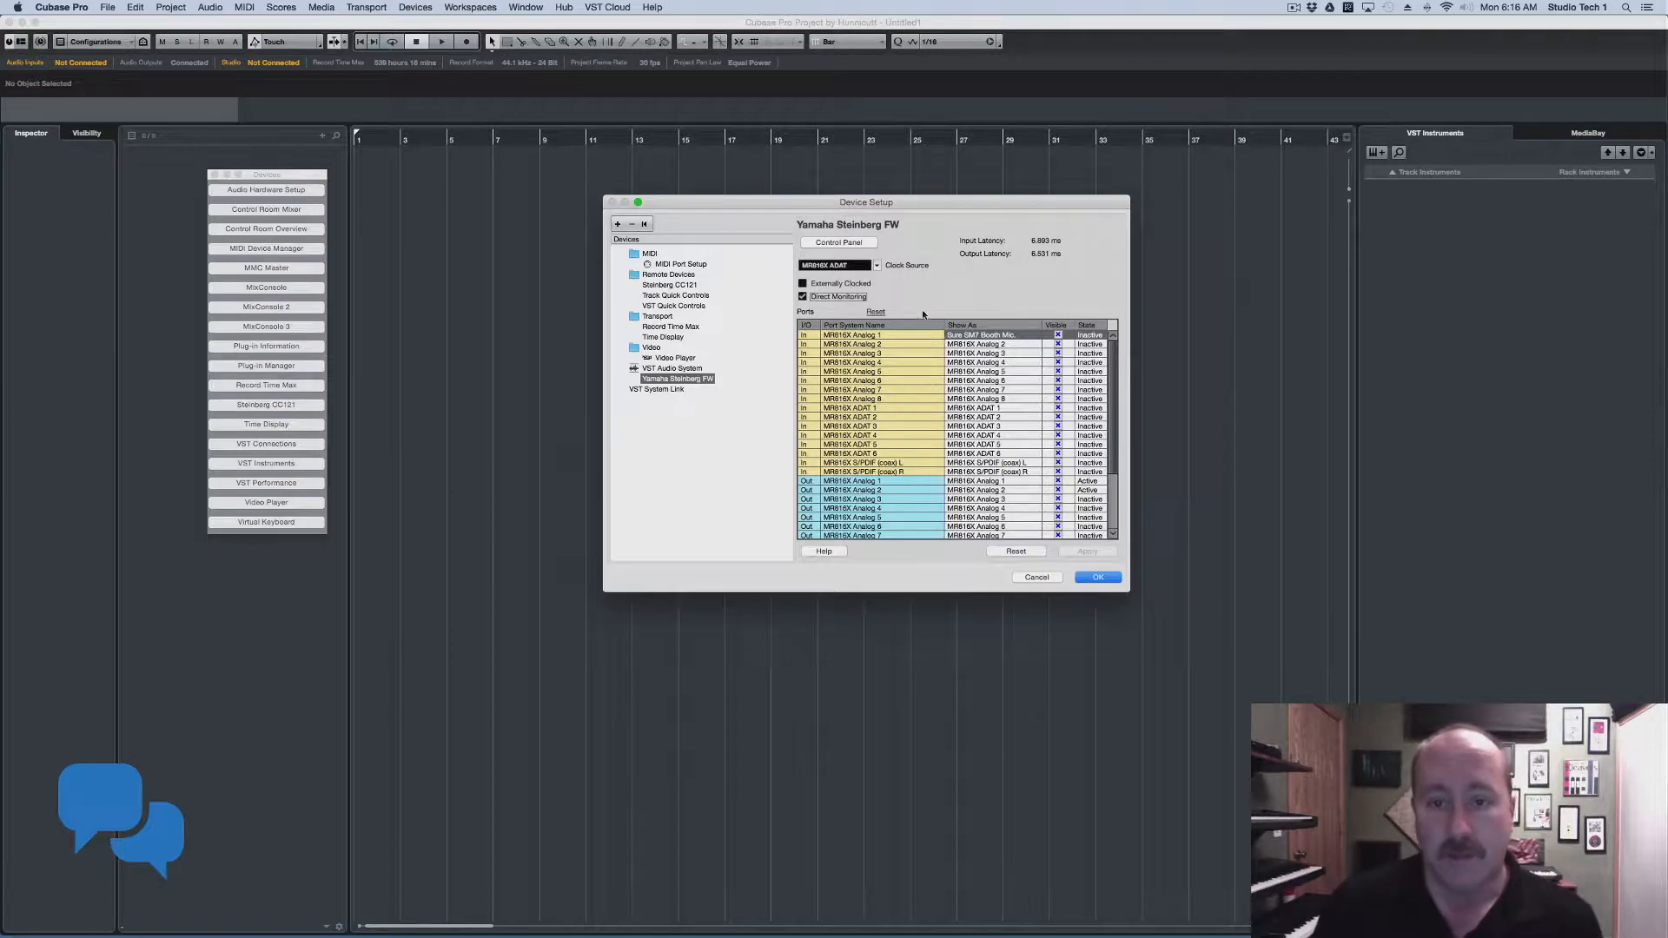
{"action": "left_click", "coordinate": [1099, 578]}
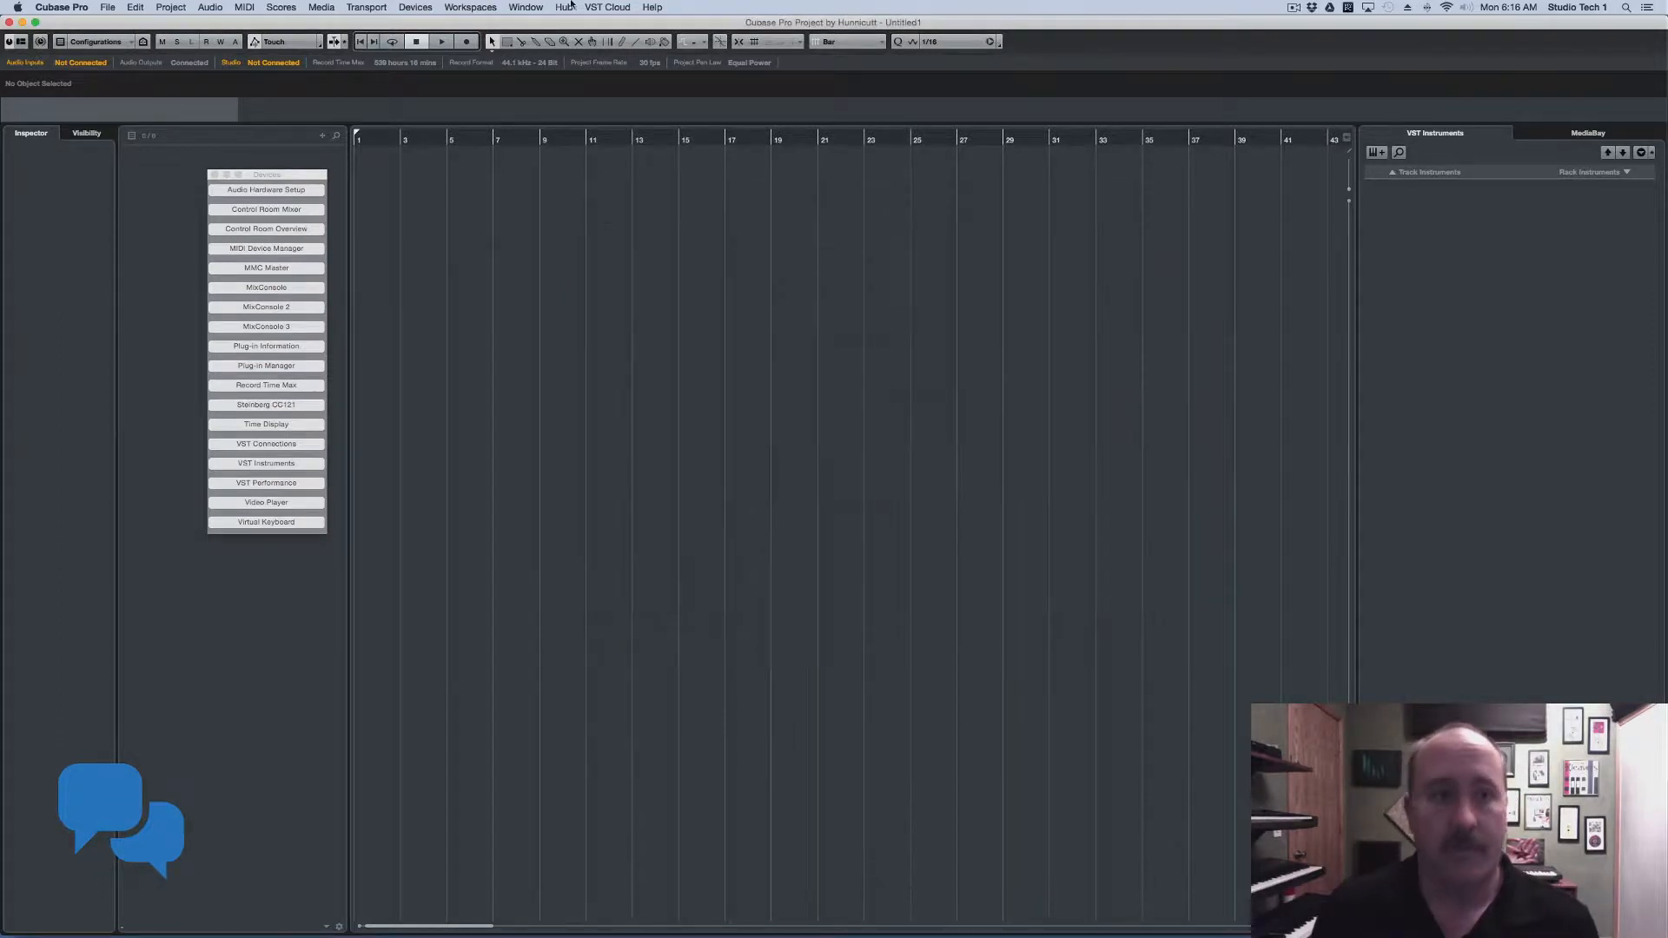
Reopen Device Setup at MIDI Port Setup and widen both the dialog and the In 'All MIDI Inputs' column
{"action": "left_click", "coordinate": [415, 7]}
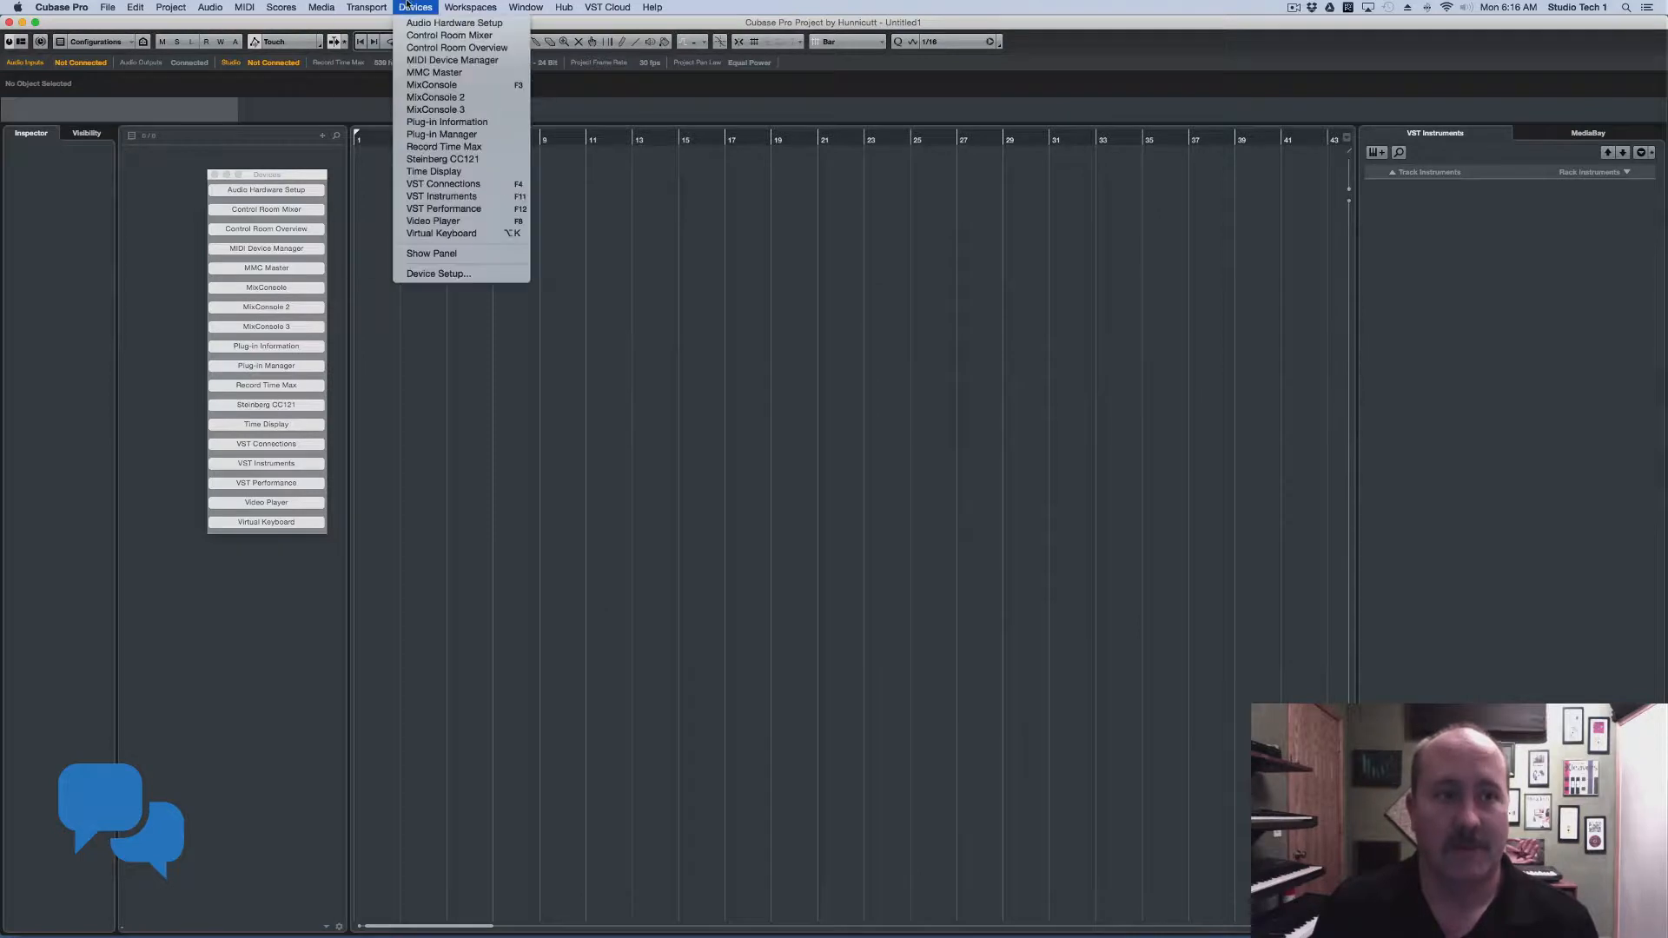
{"action": "left_click", "coordinate": [476, 274]}
{"action": "left_click", "coordinate": [678, 265]}
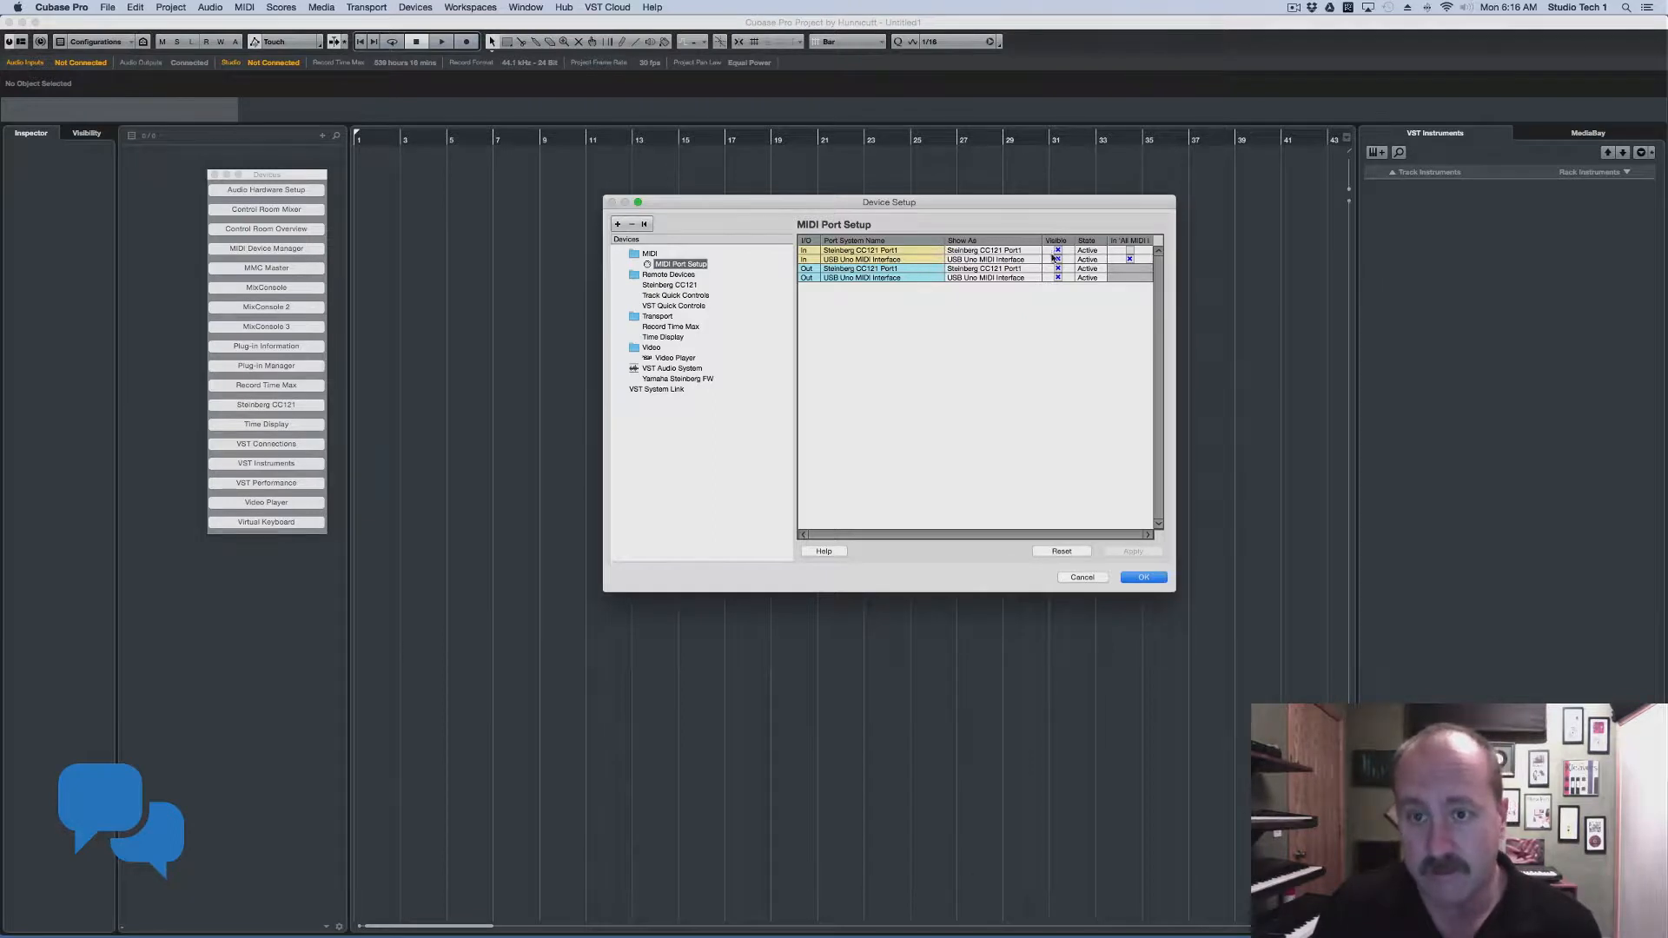
{"action": "left_click", "coordinate": [1130, 251]}
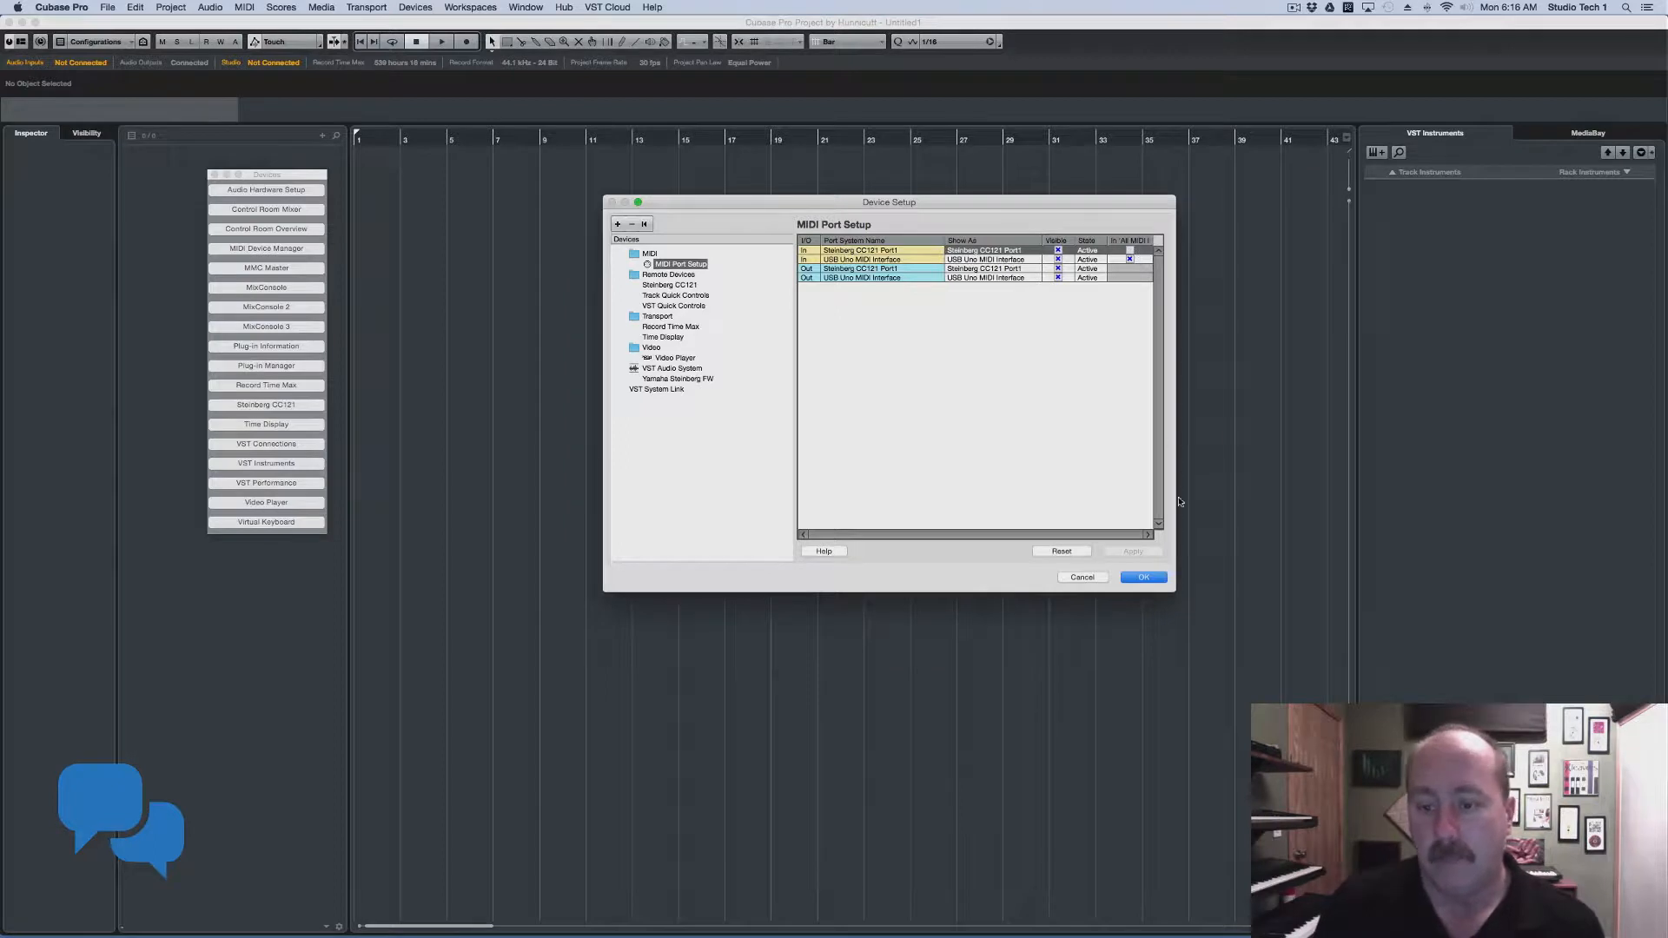
{"action": "left_click_drag", "start_coordinate": [1174, 586], "coordinate": [1304, 588]}
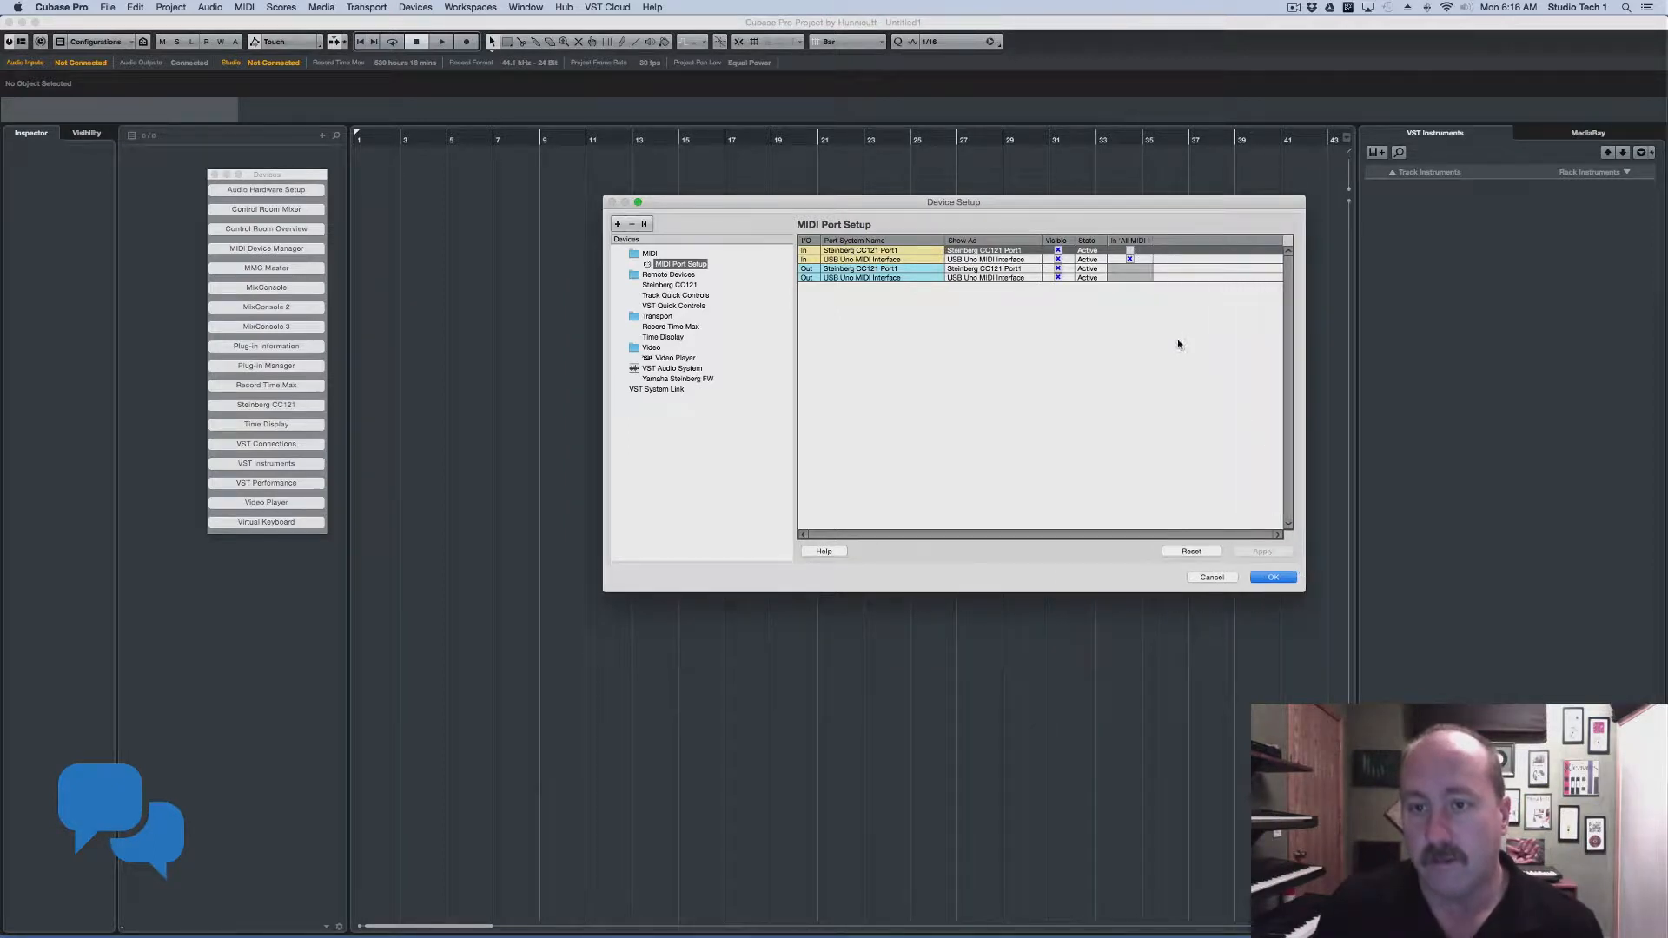
{"action": "left_click_drag", "start_coordinate": [1150, 240], "coordinate": [1208, 241]}
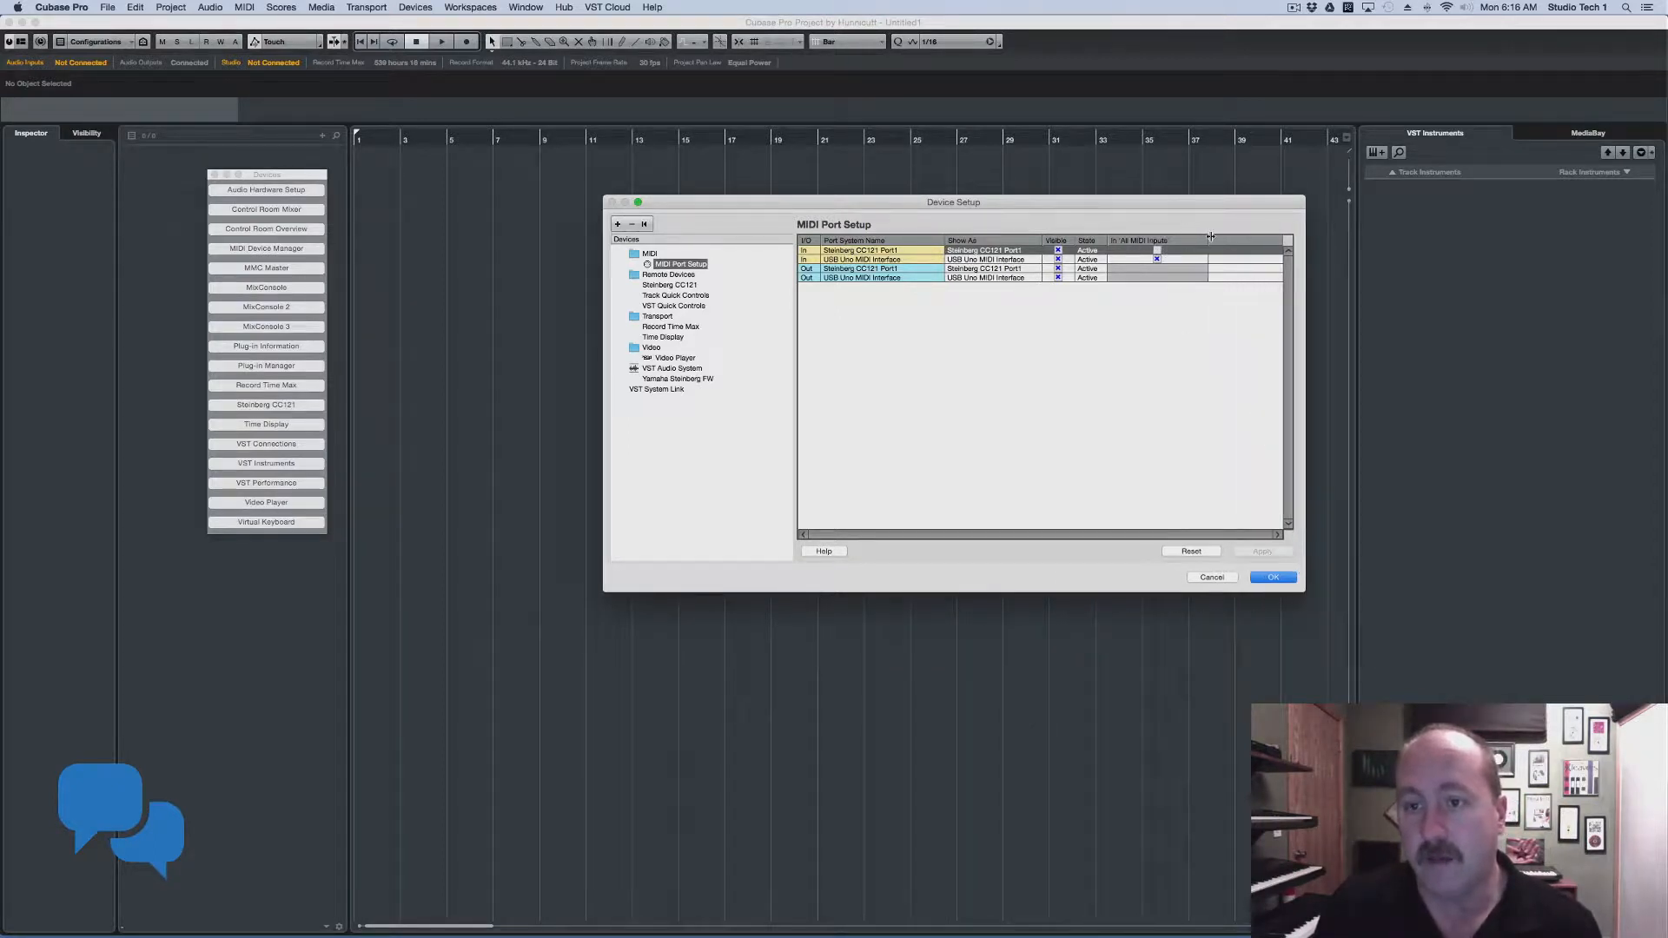
Leave the Steinberg CC121 Port1 input out of All MIDI Inputs, keep USB Uno MIDI Interface included, and confirm the MIDI port settings
{"action": "left_click", "coordinate": [1156, 258]}
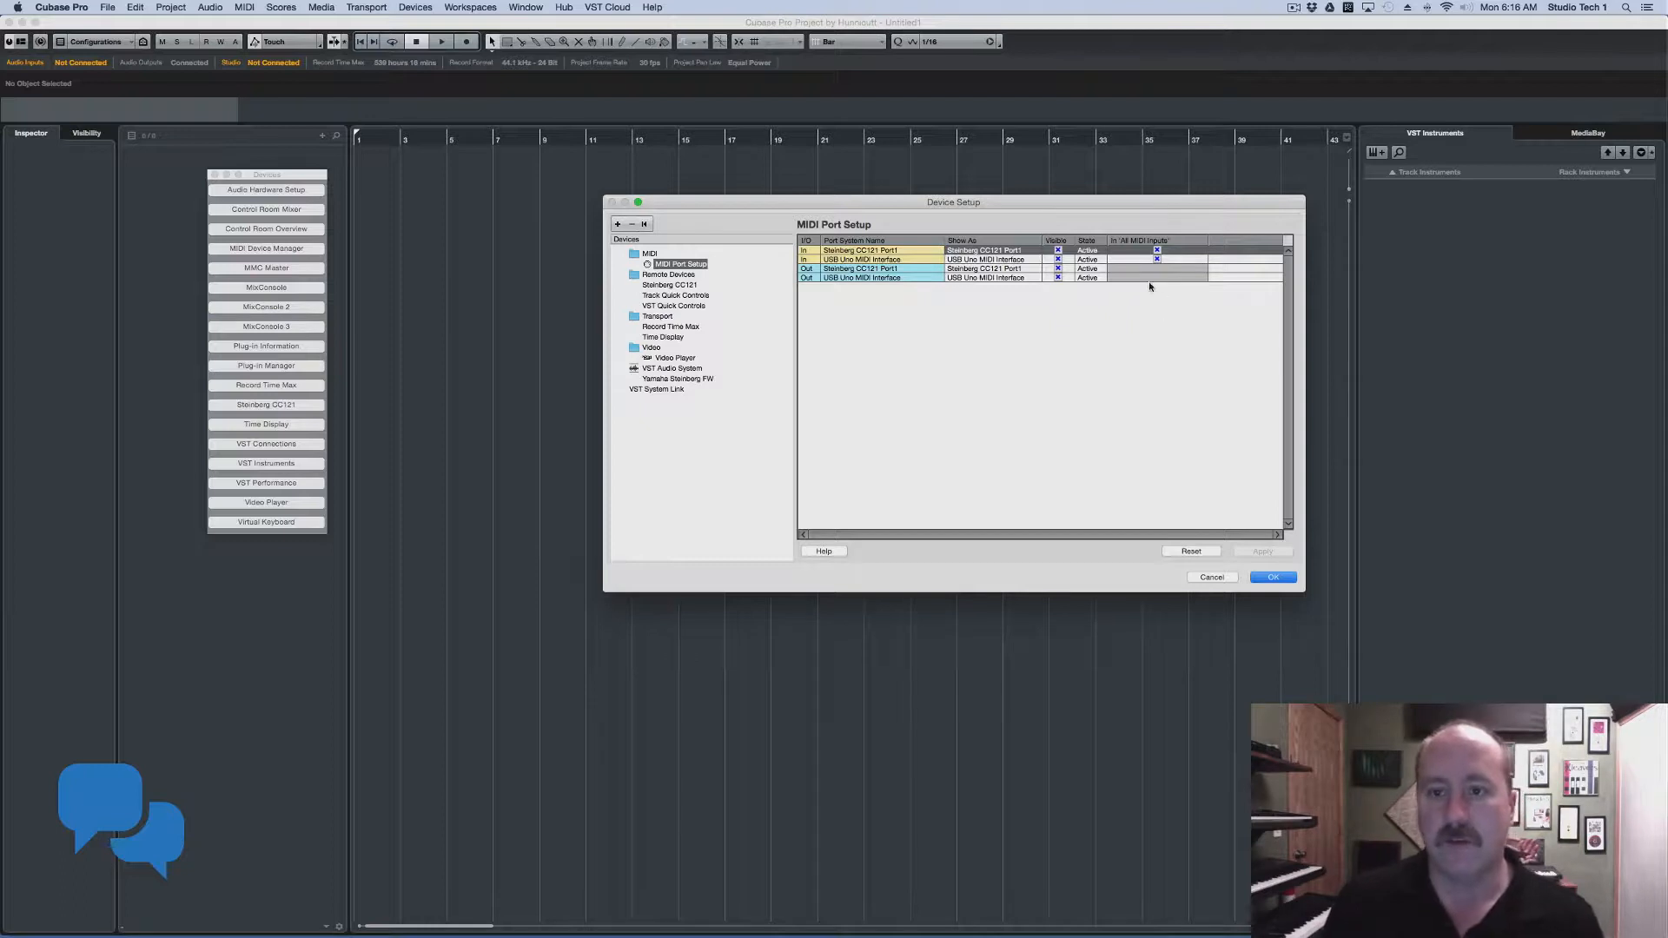
{"action": "left_click", "coordinate": [1157, 251]}
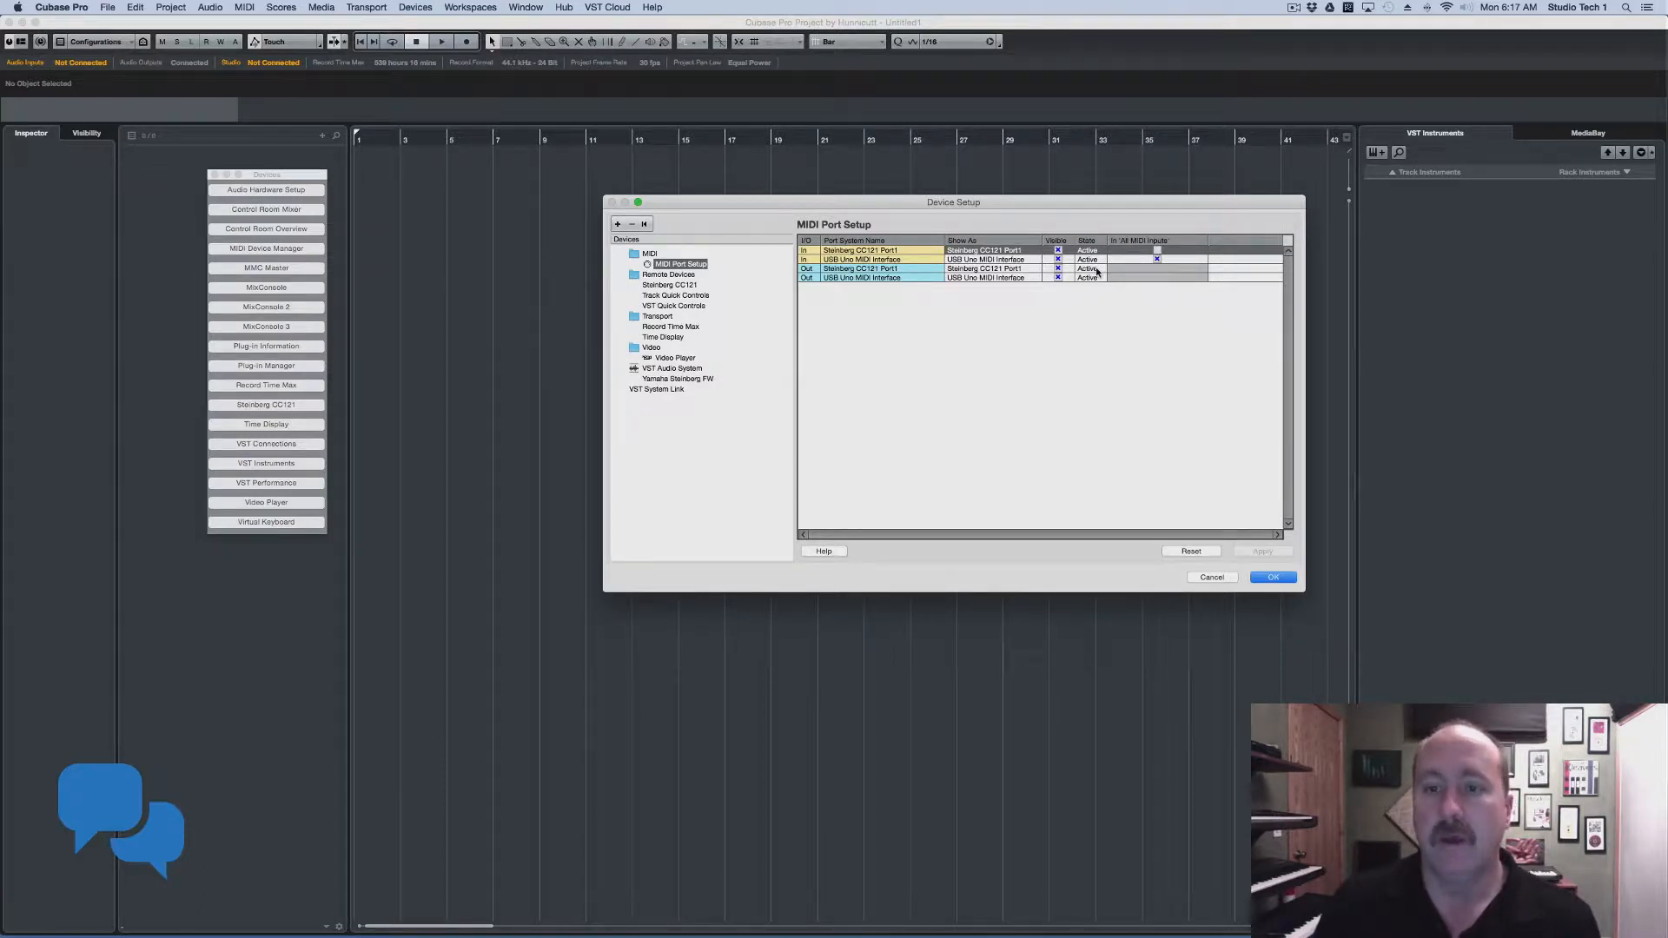
{"action": "left_click", "coordinate": [1274, 578]}
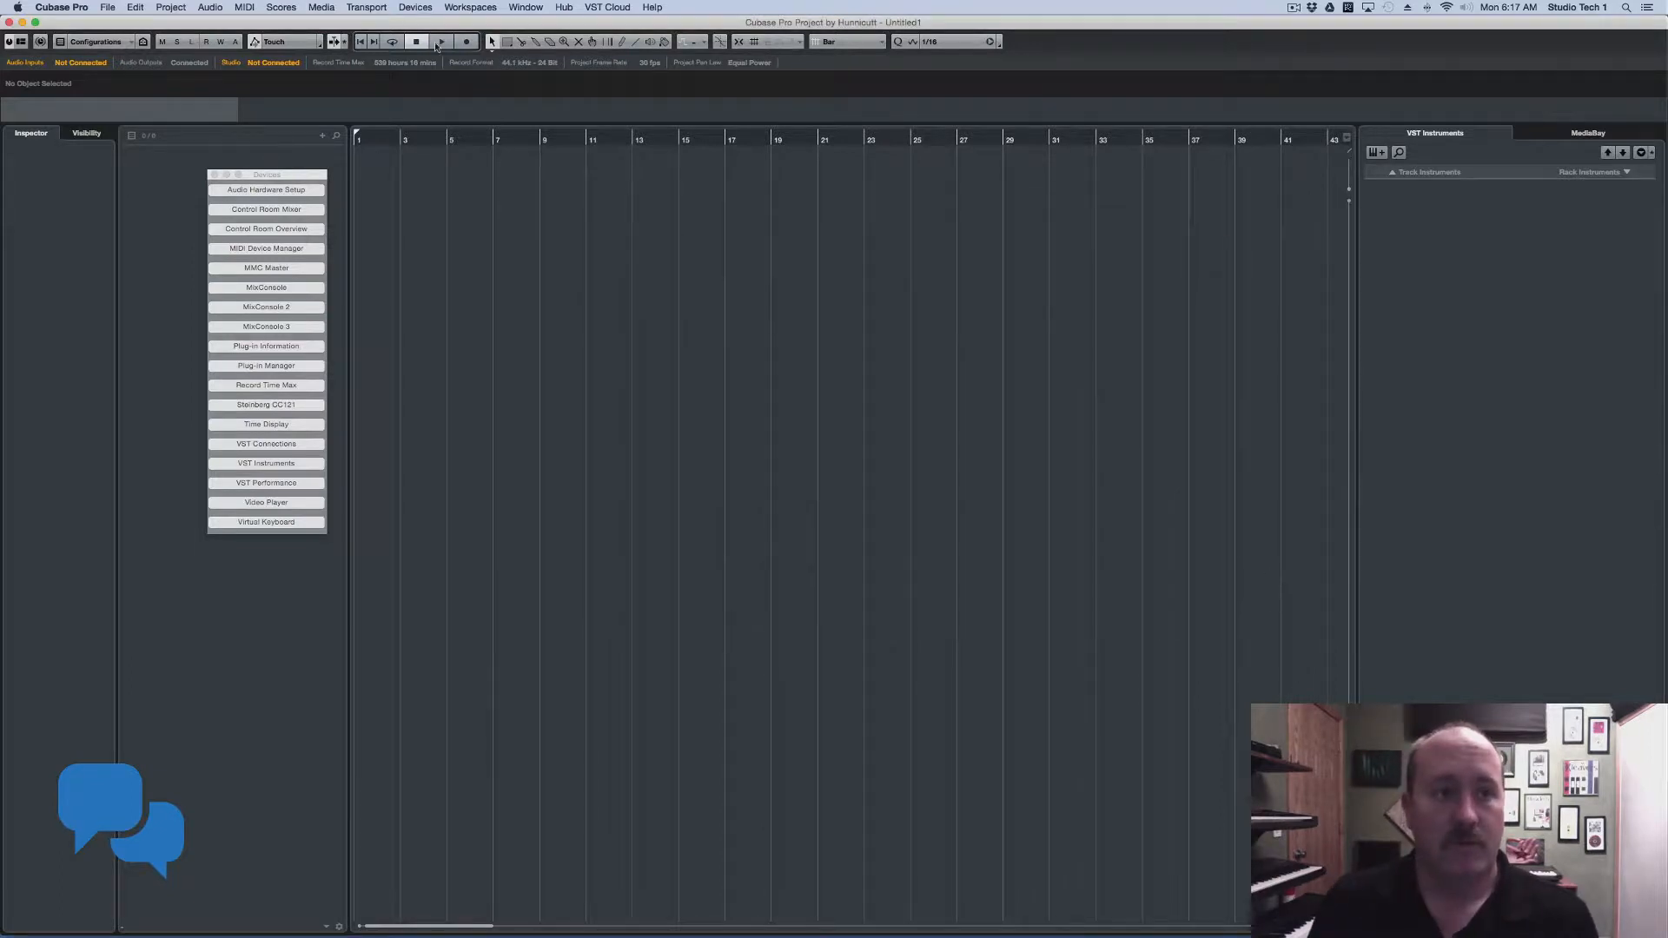
Open the VST Connections window
{"action": "left_click", "coordinate": [415, 7]}
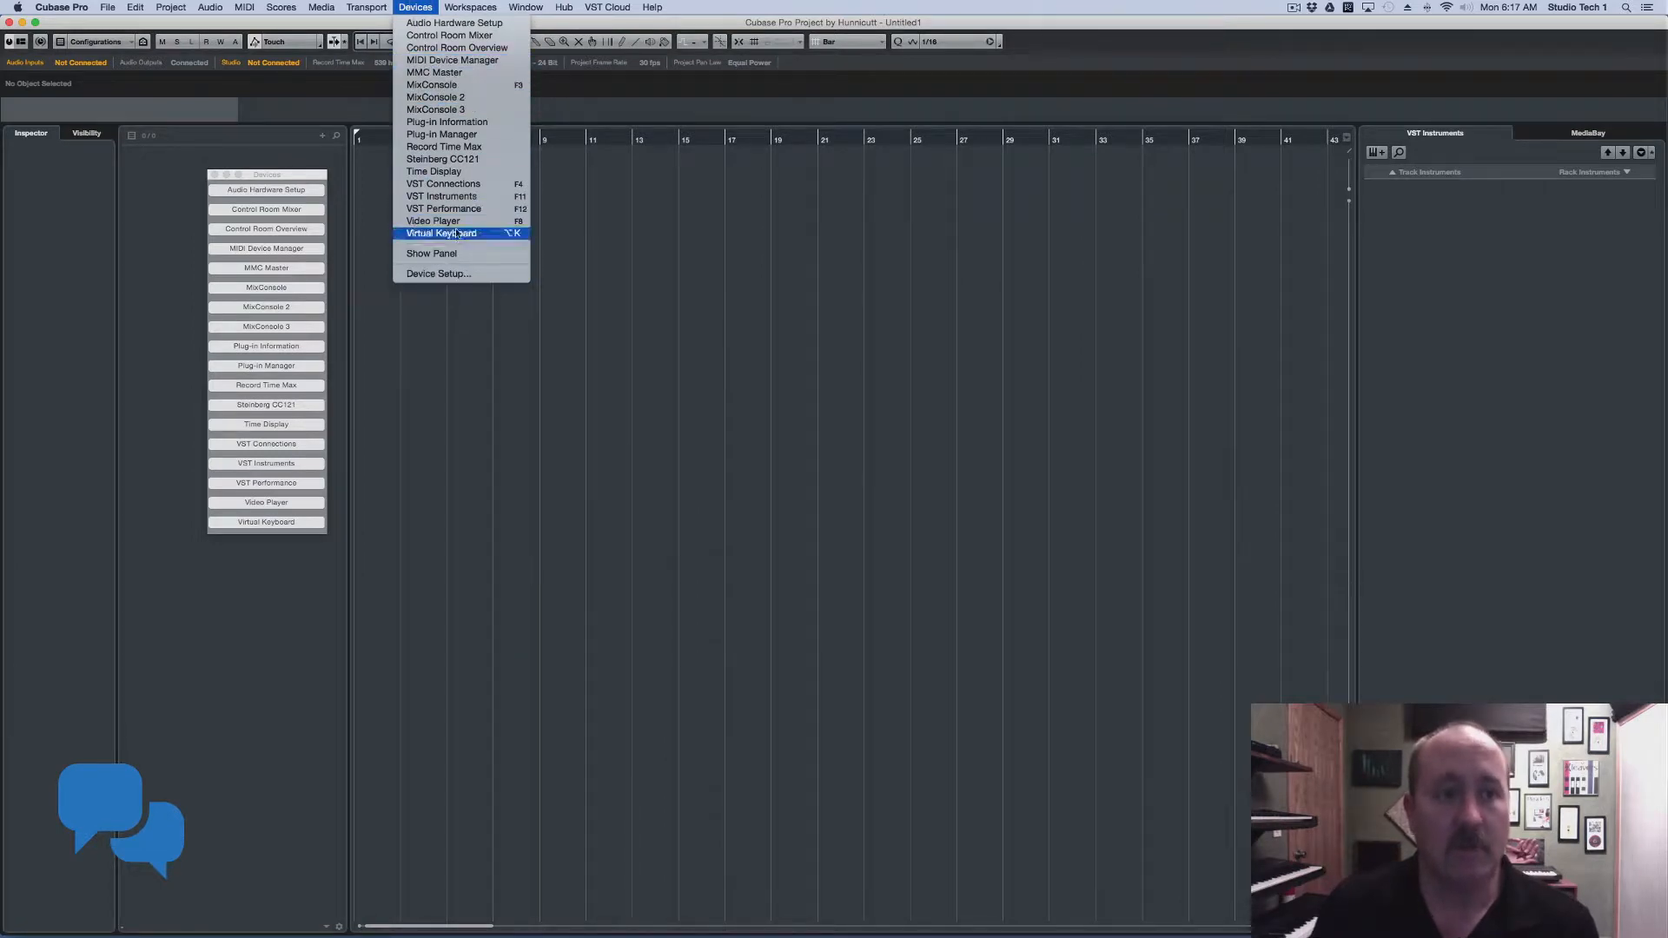
{"action": "left_click", "coordinate": [469, 184]}
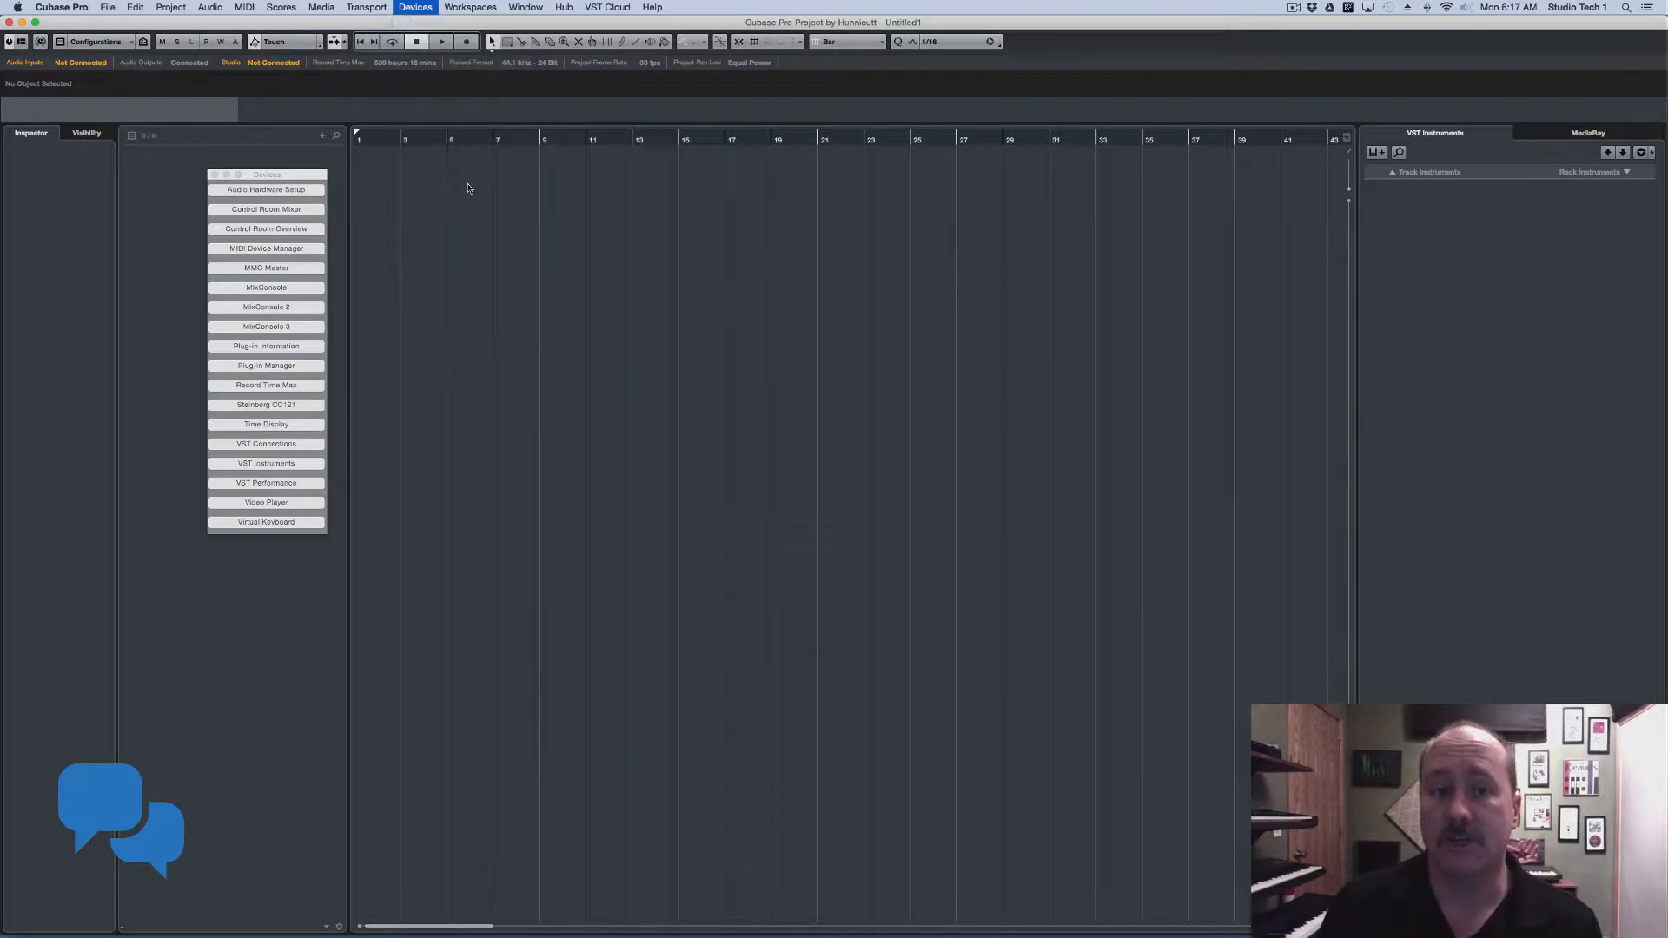
{"action": "left_click", "coordinate": [591, 249]}
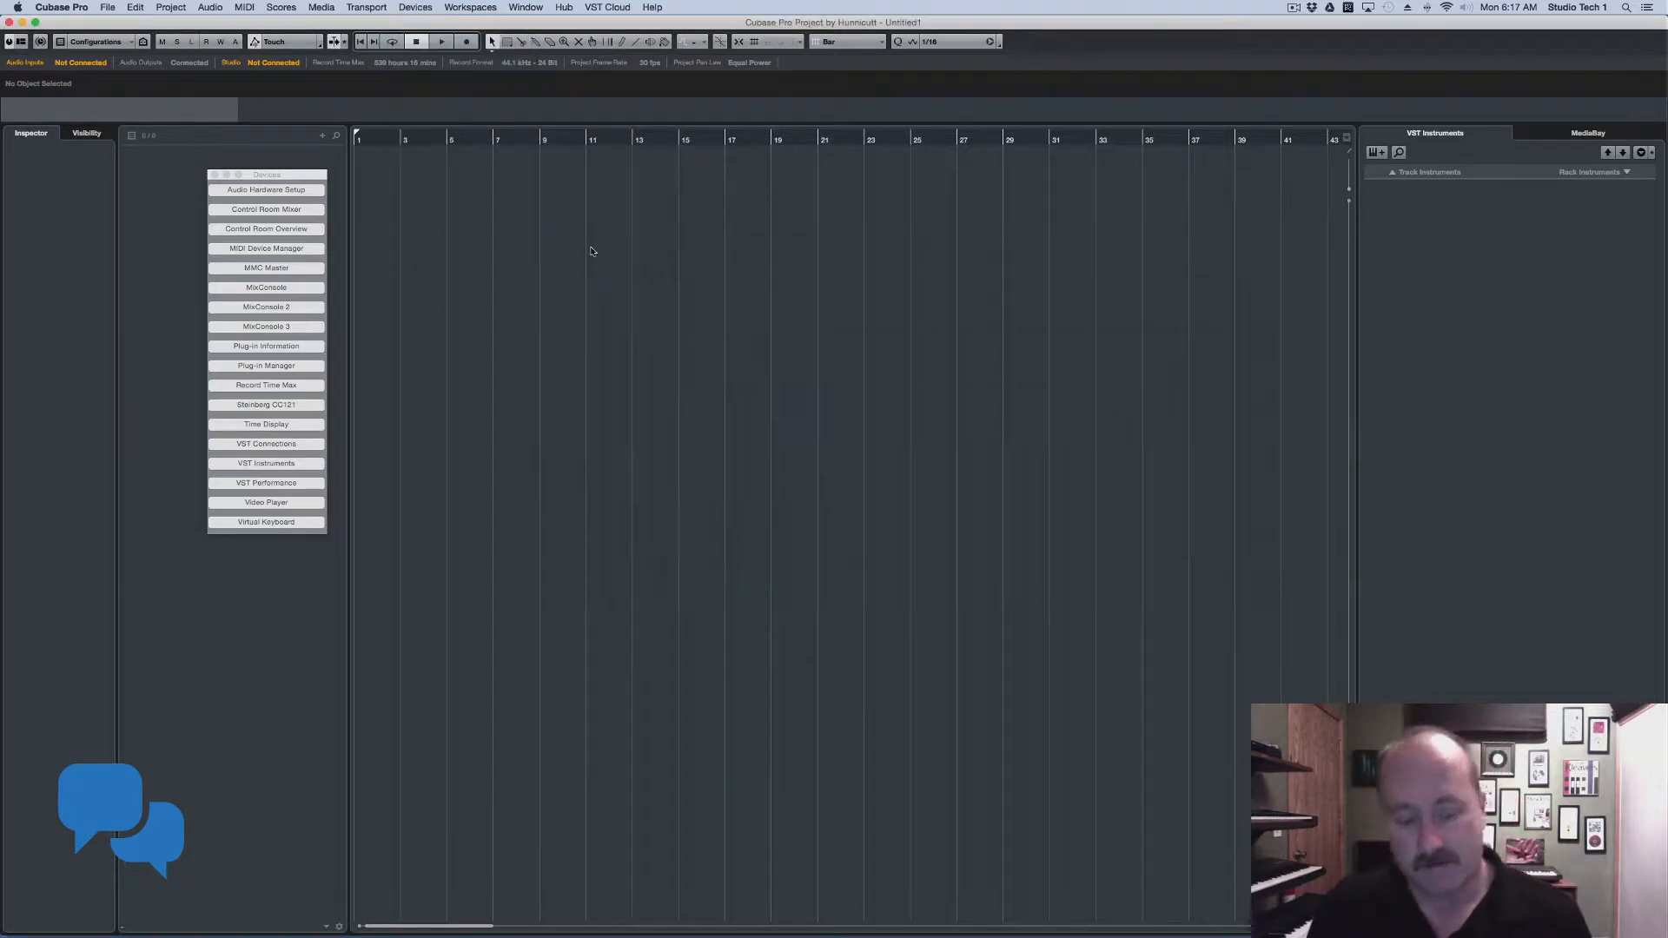
{"action": "key", "text": "F4"}
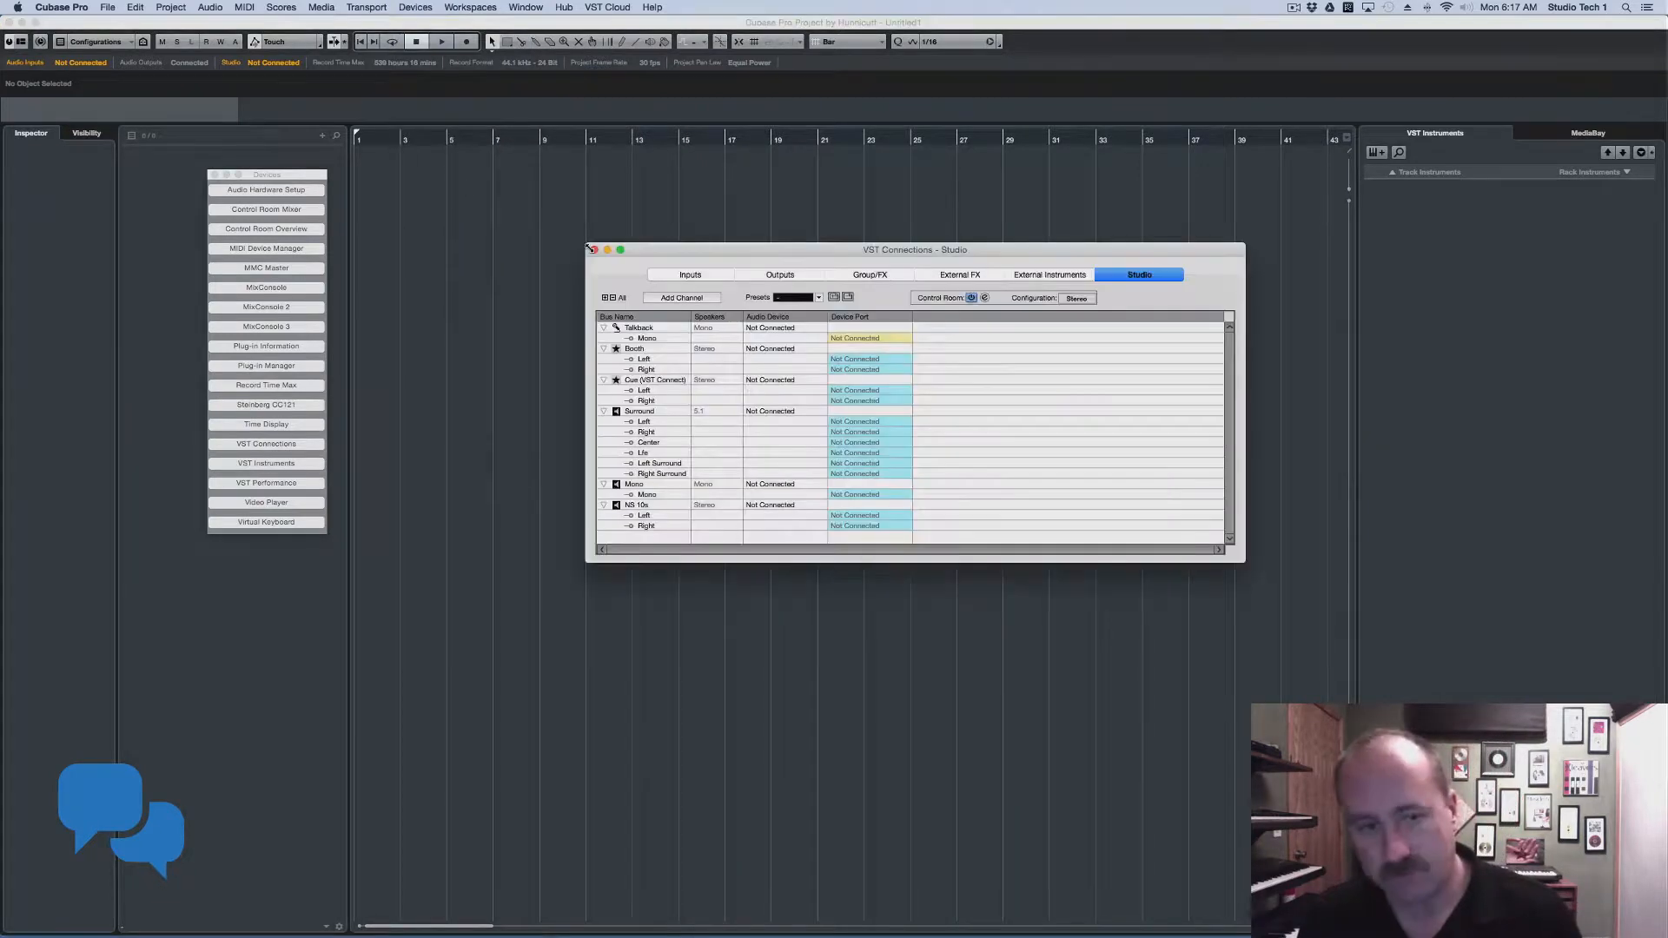
Look through the Inputs, Outputs, Group/FX, External FX, External Instruments and Studio sections of VST Connections, returning to Inputs
{"action": "left_click", "coordinate": [695, 279]}
{"action": "left_click", "coordinate": [767, 280]}
{"action": "left_click", "coordinate": [889, 276]}
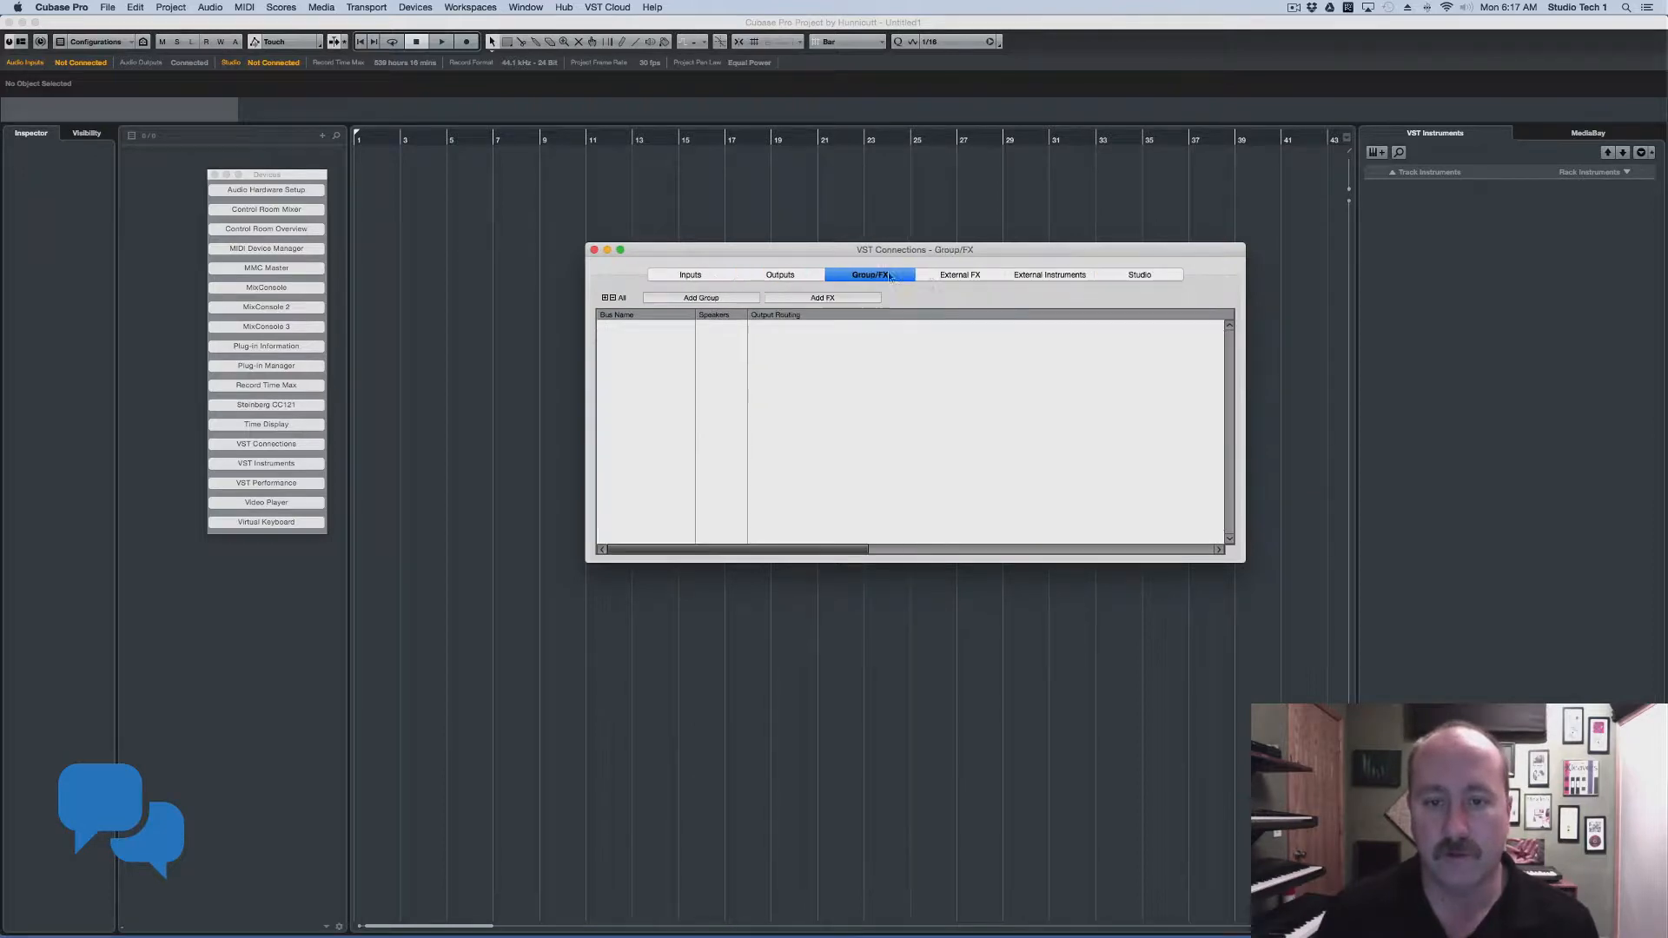
{"action": "left_click", "coordinate": [960, 275]}
{"action": "left_click", "coordinate": [1042, 275]}
{"action": "left_click", "coordinate": [1134, 274]}
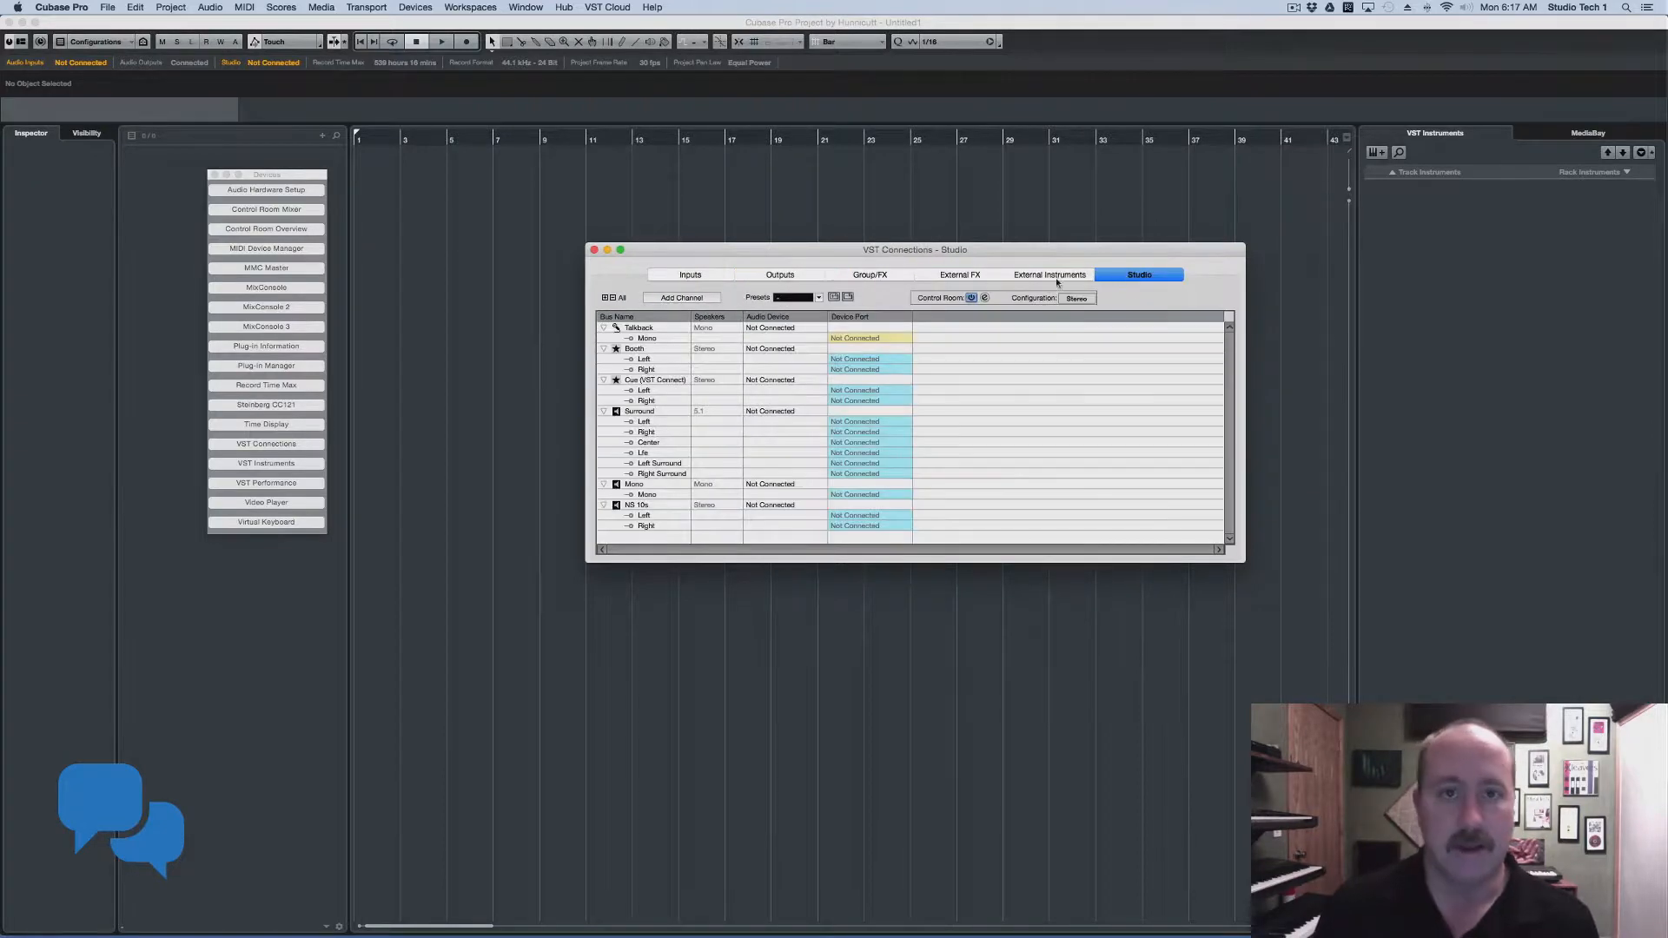
{"action": "left_click", "coordinate": [695, 274]}
{"action": "left_click", "coordinate": [773, 279]}
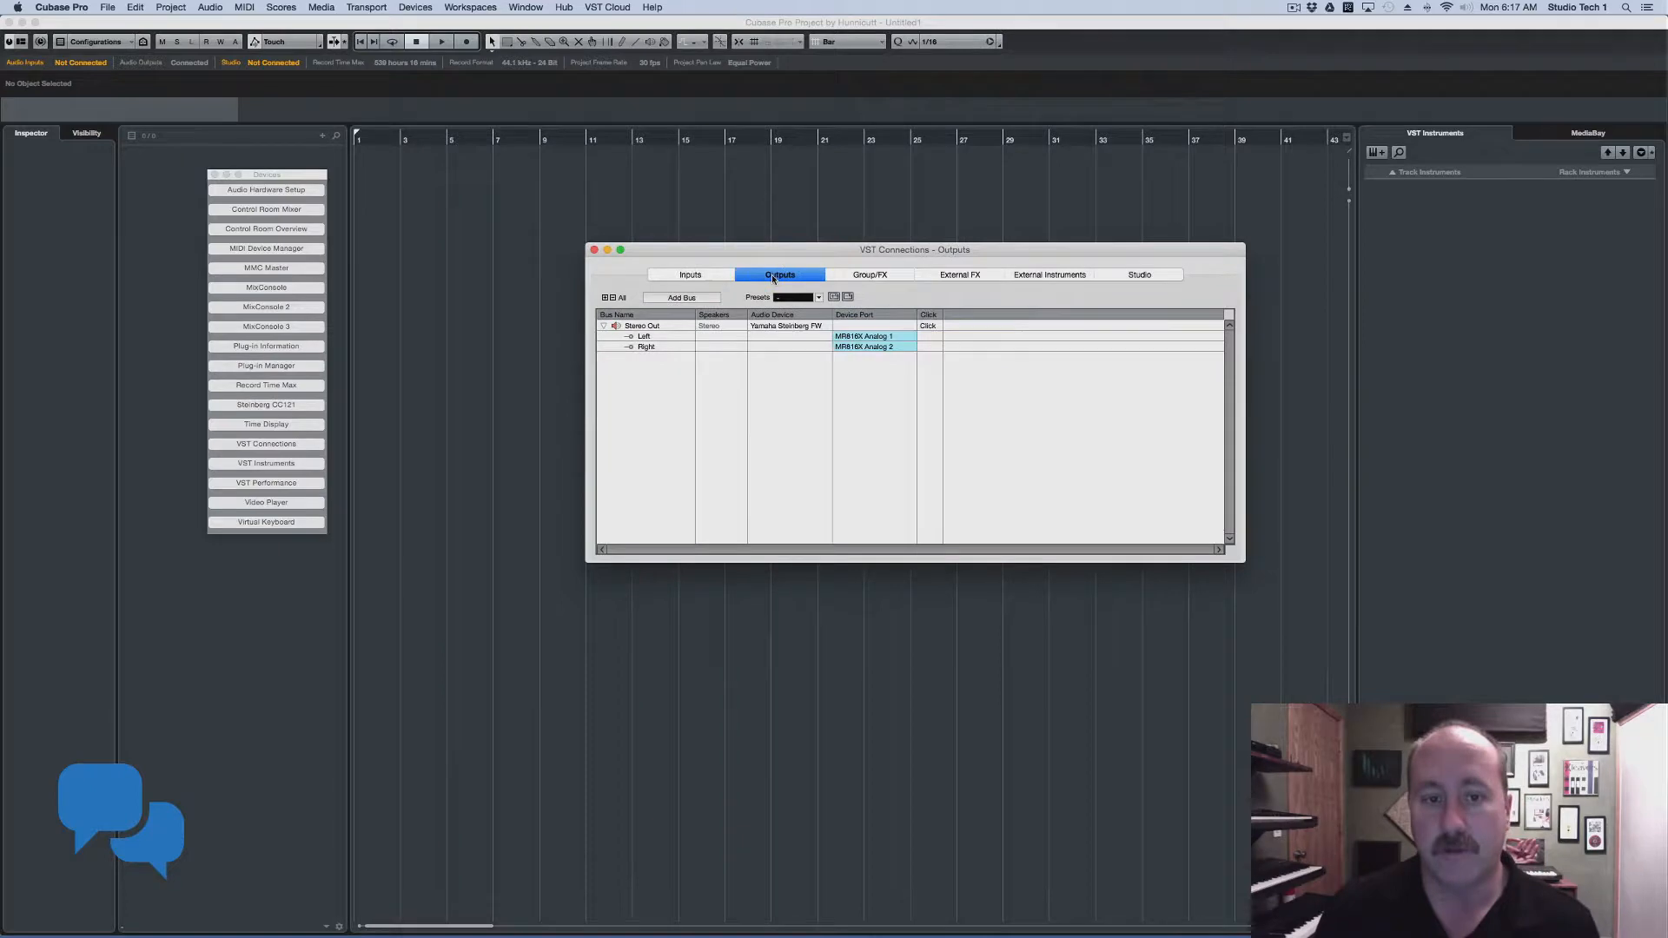
{"action": "left_click", "coordinate": [728, 278]}
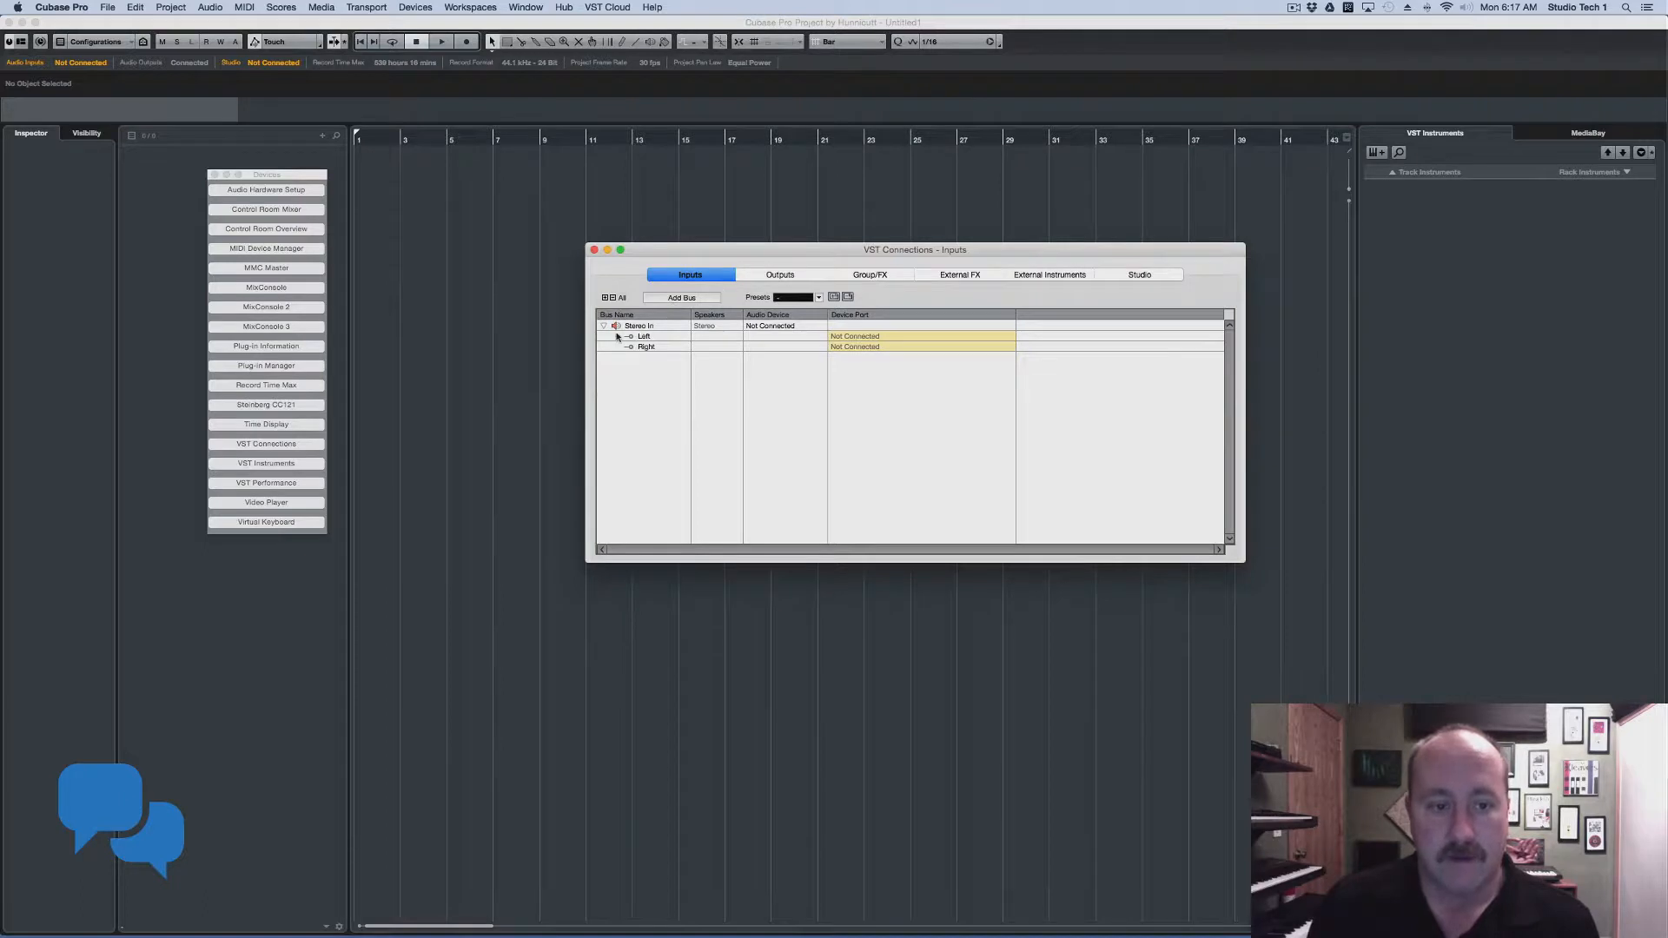
Add one mono input bus named Booth 2
{"action": "right_click", "coordinate": [639, 363]}
{"action": "left_click", "coordinate": [691, 298]}
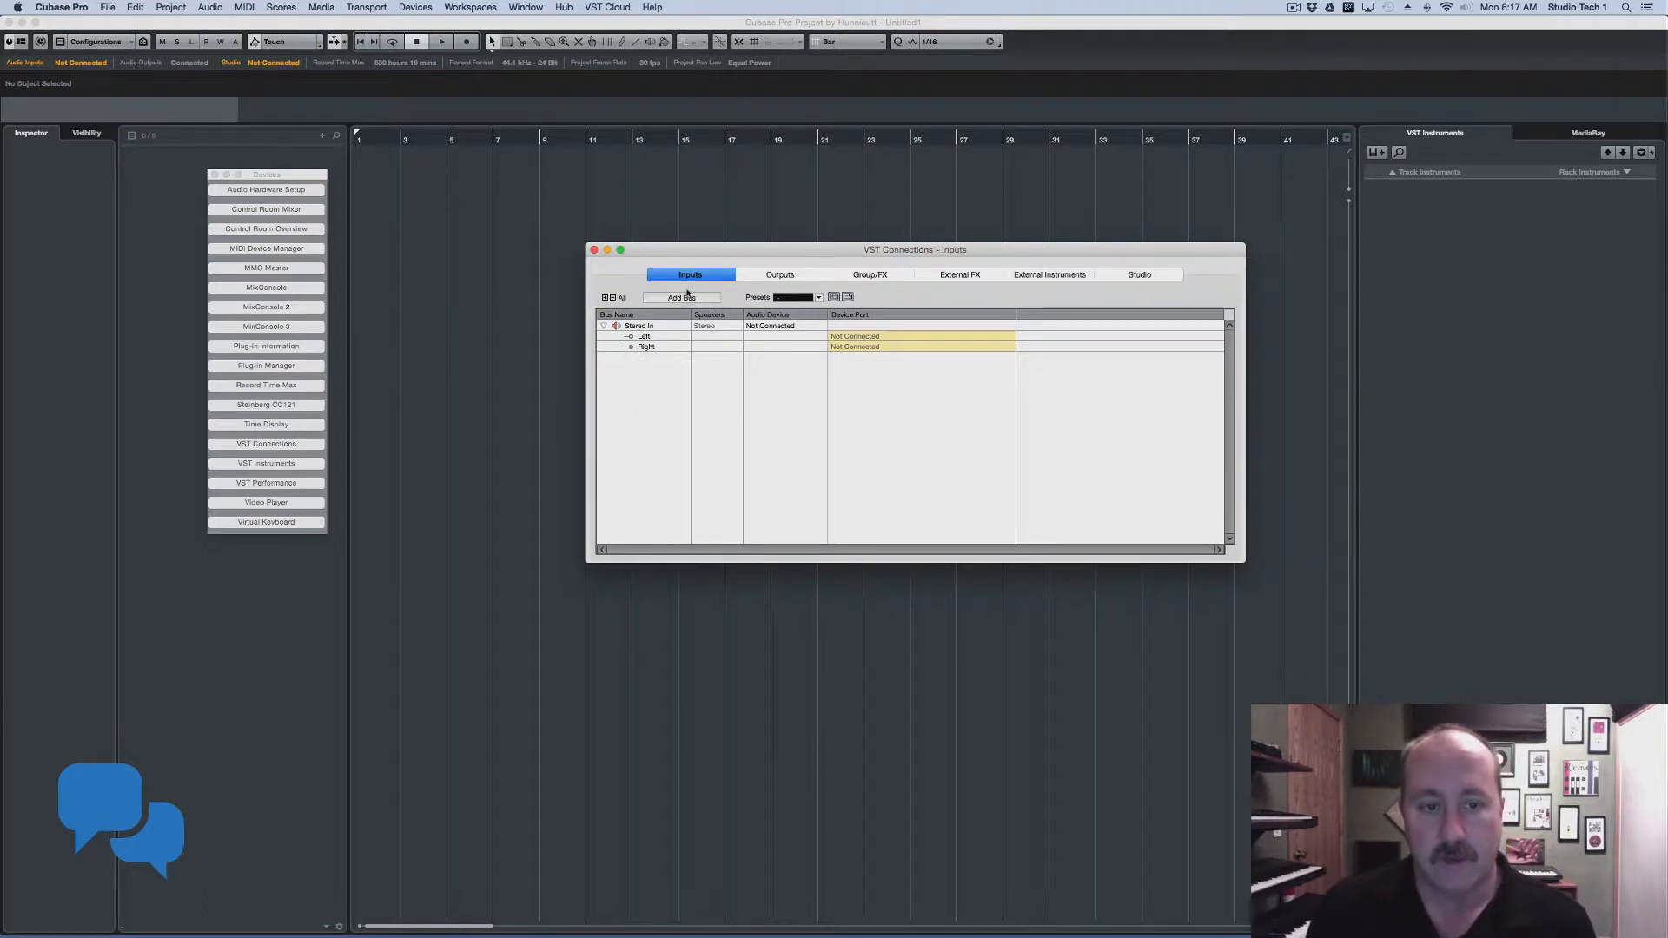
{"action": "left_click", "coordinate": [691, 297]}
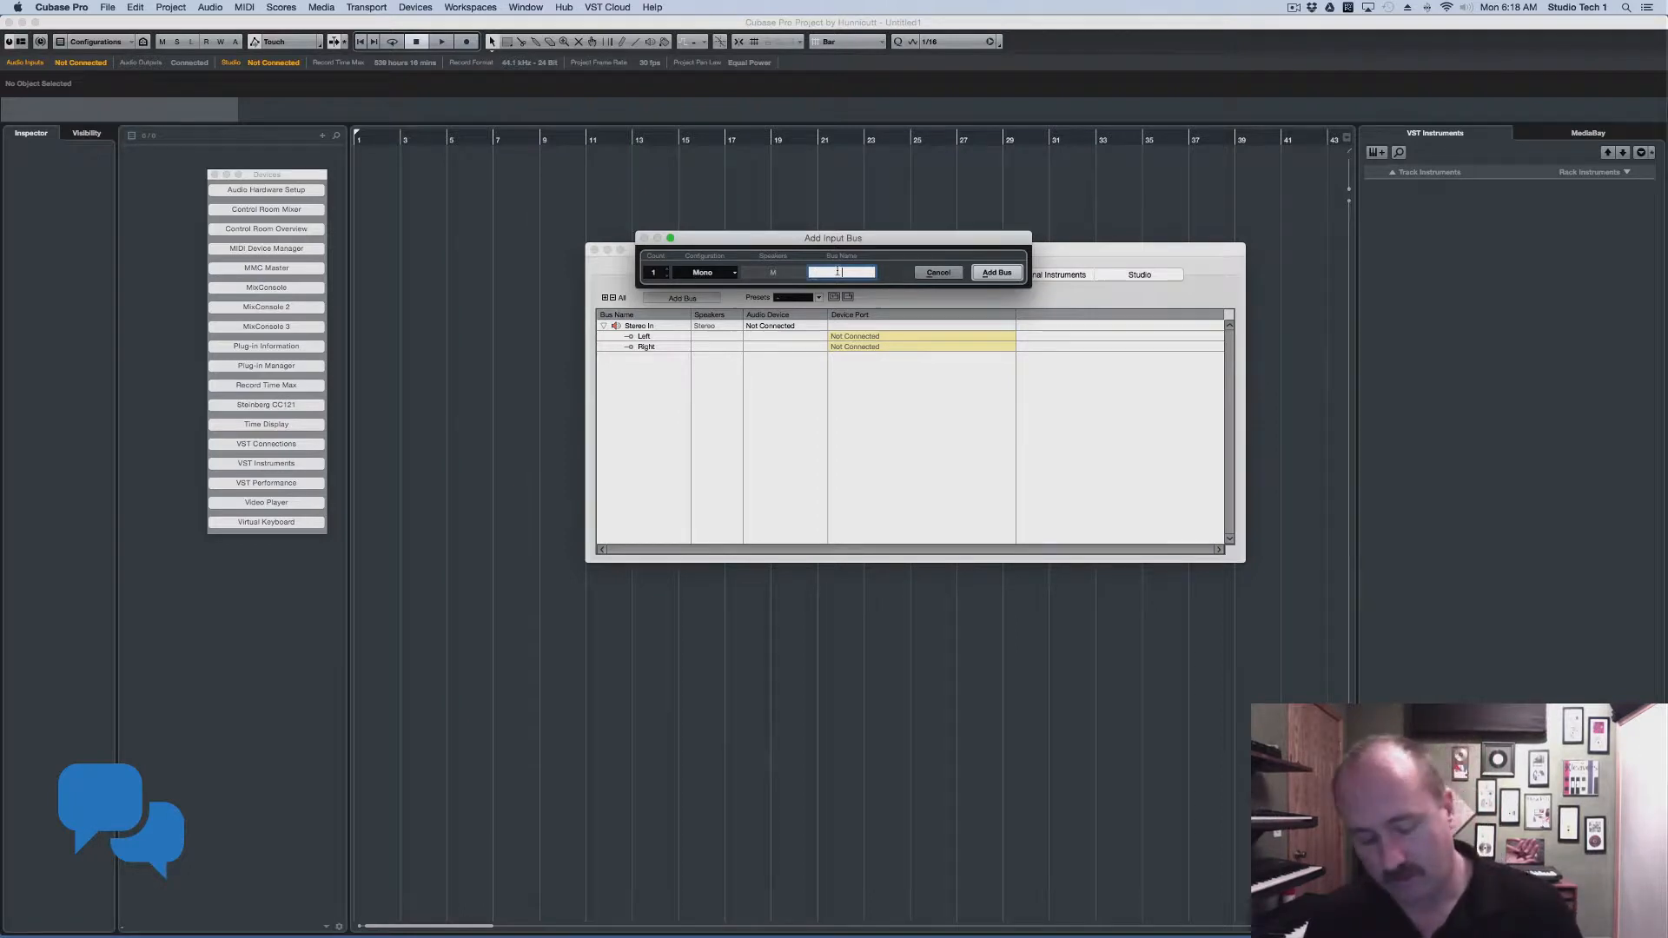
{"action": "type", "text": "Bott"}
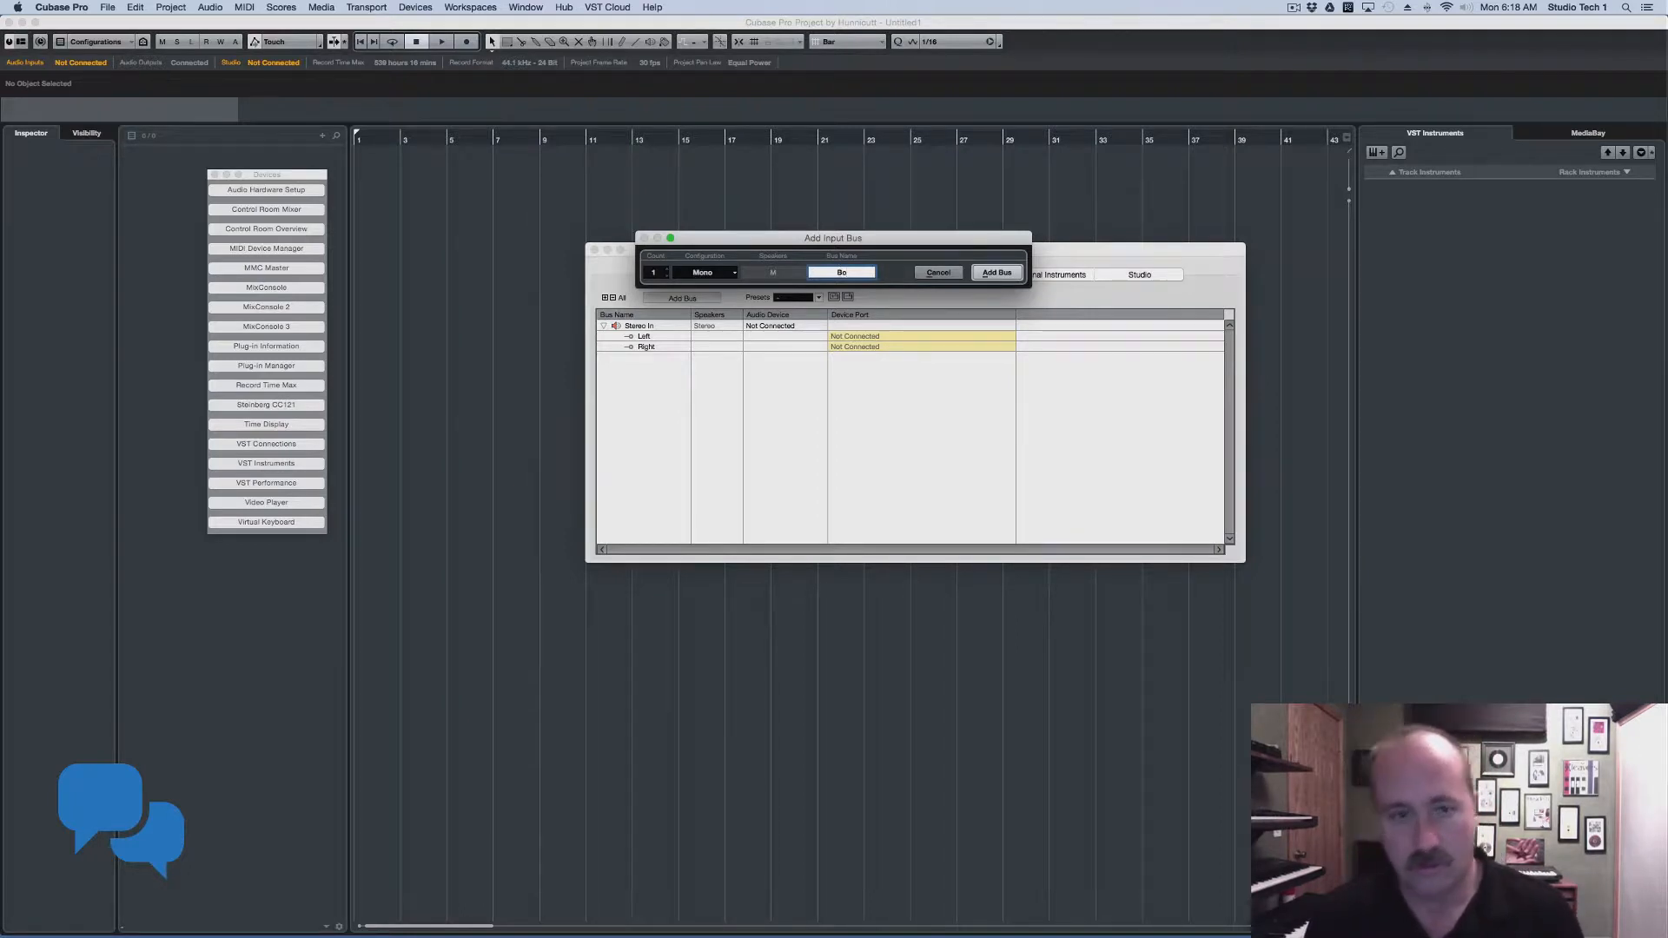
{"action": "key", "text": "BackSpace"}
{"action": "key", "text": "BackSpace"}
{"action": "type", "text": "oth 2"}
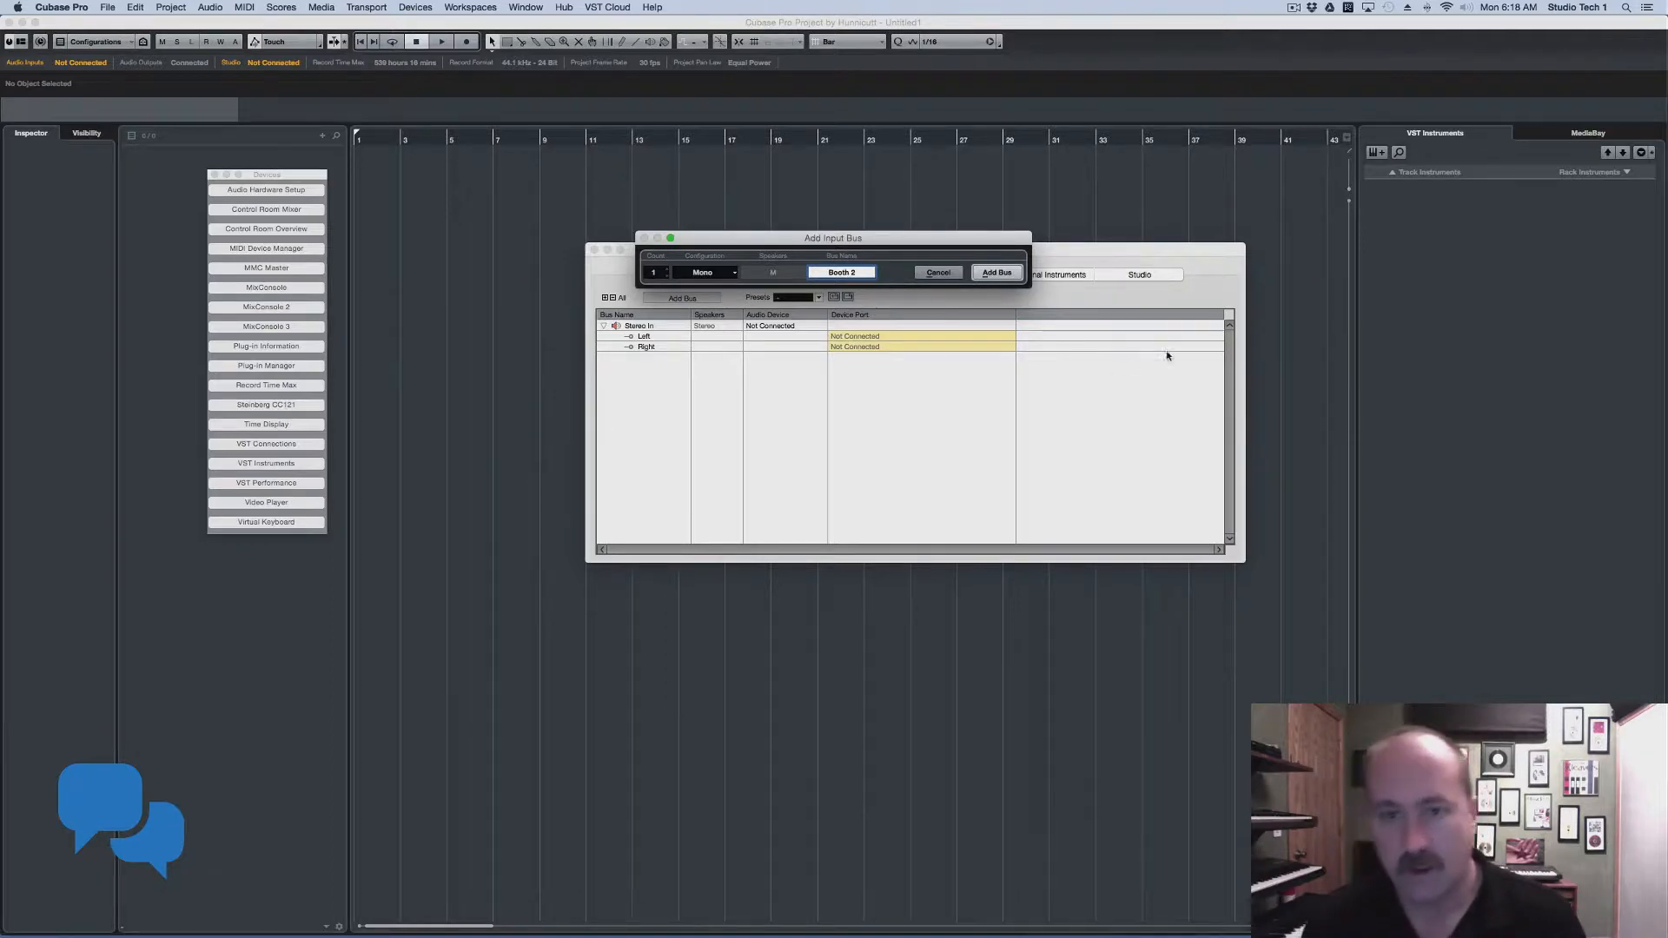
{"action": "left_click", "coordinate": [996, 271]}
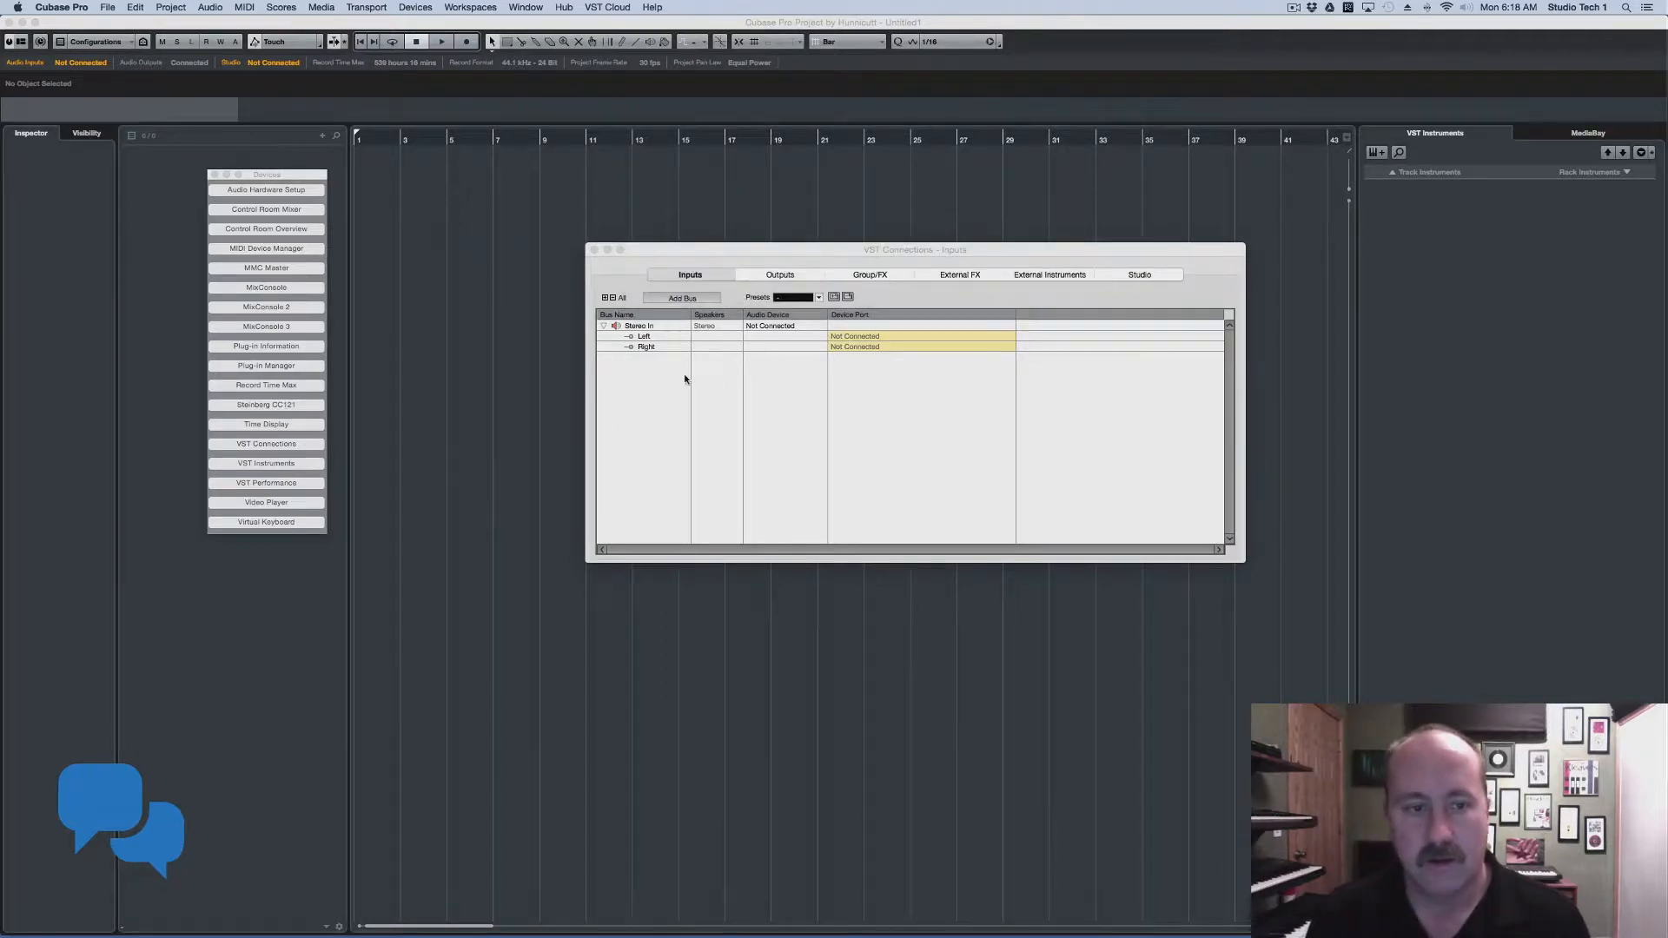
Check the device port choices for the Booth 2 bus and assign Yamaha Steinberg FW as the Stereo In bus's audio device
{"action": "left_click", "coordinate": [850, 368]}
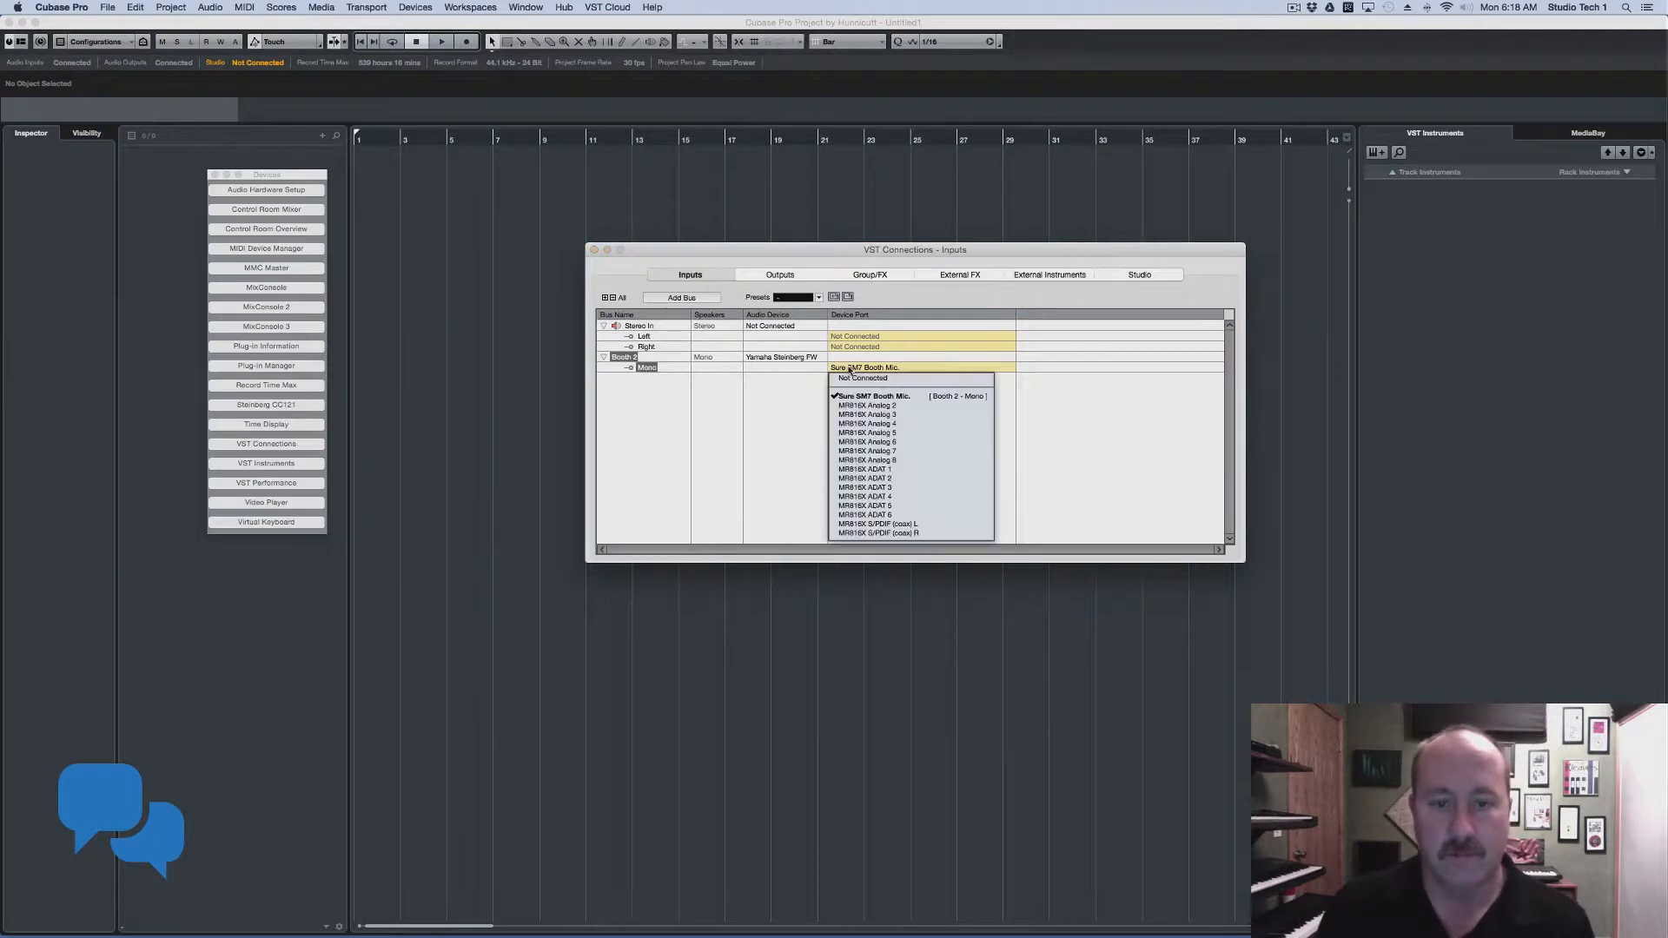
{"action": "left_click", "coordinate": [764, 355]}
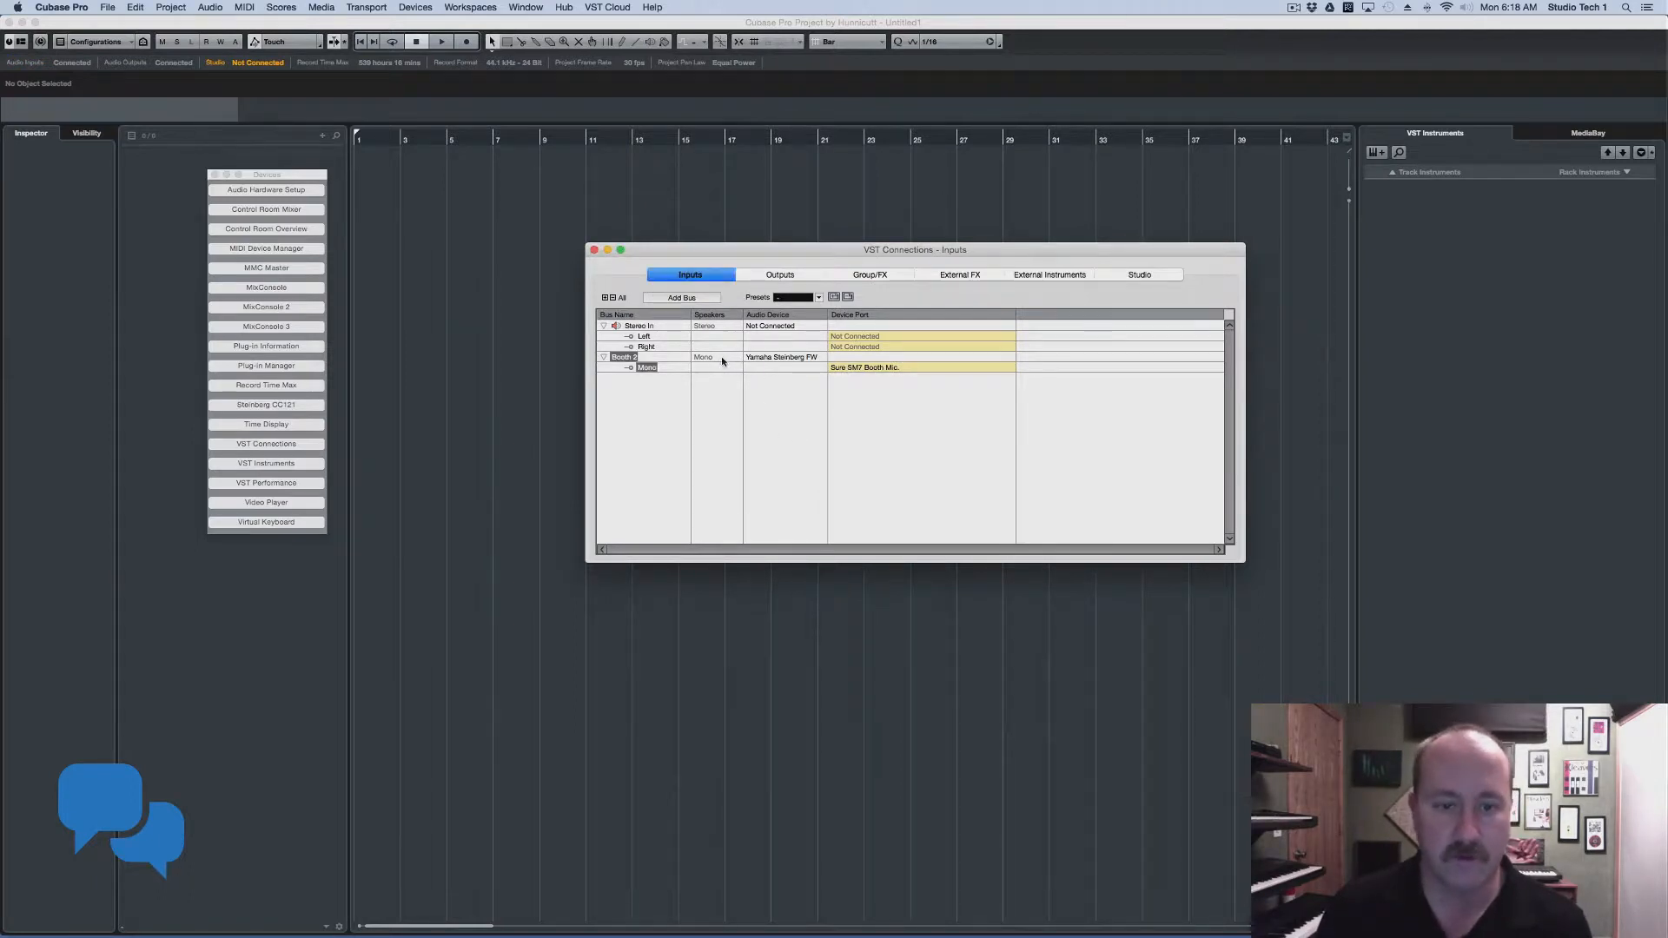
{"action": "left_click", "coordinate": [793, 326]}
{"action": "left_click", "coordinate": [794, 357]}
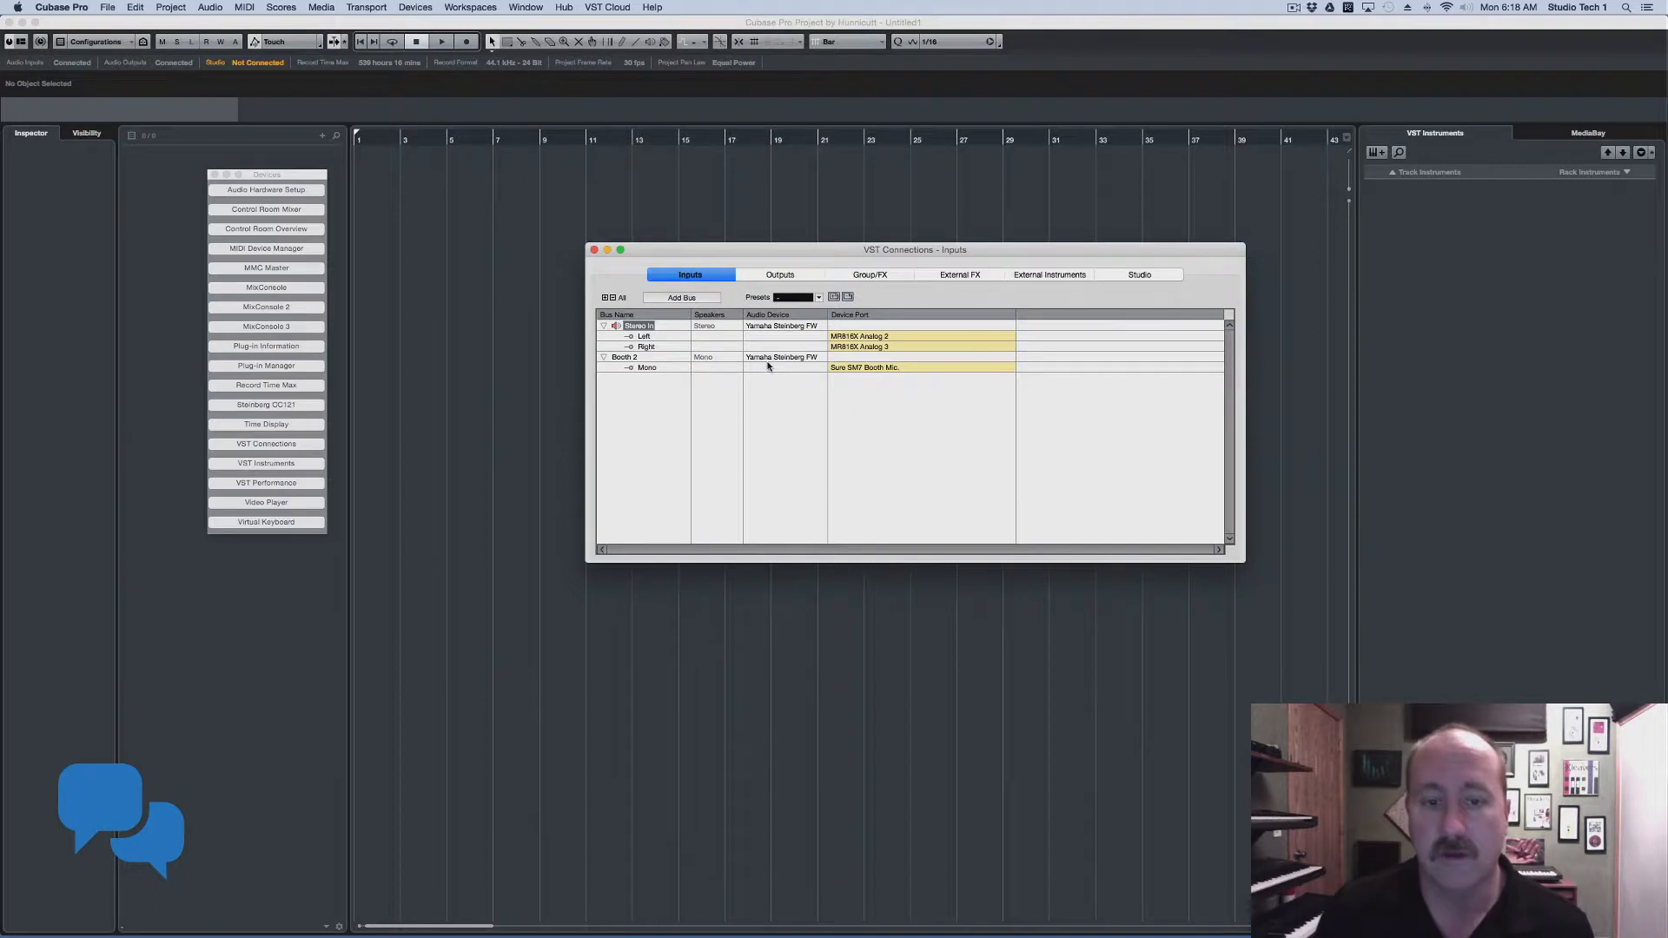
Review the audio device and device port choices of the Booth 2 bus, keeping Sure SM7 Booth Mic
{"action": "left_click", "coordinate": [787, 358]}
{"action": "left_click", "coordinate": [900, 388]}
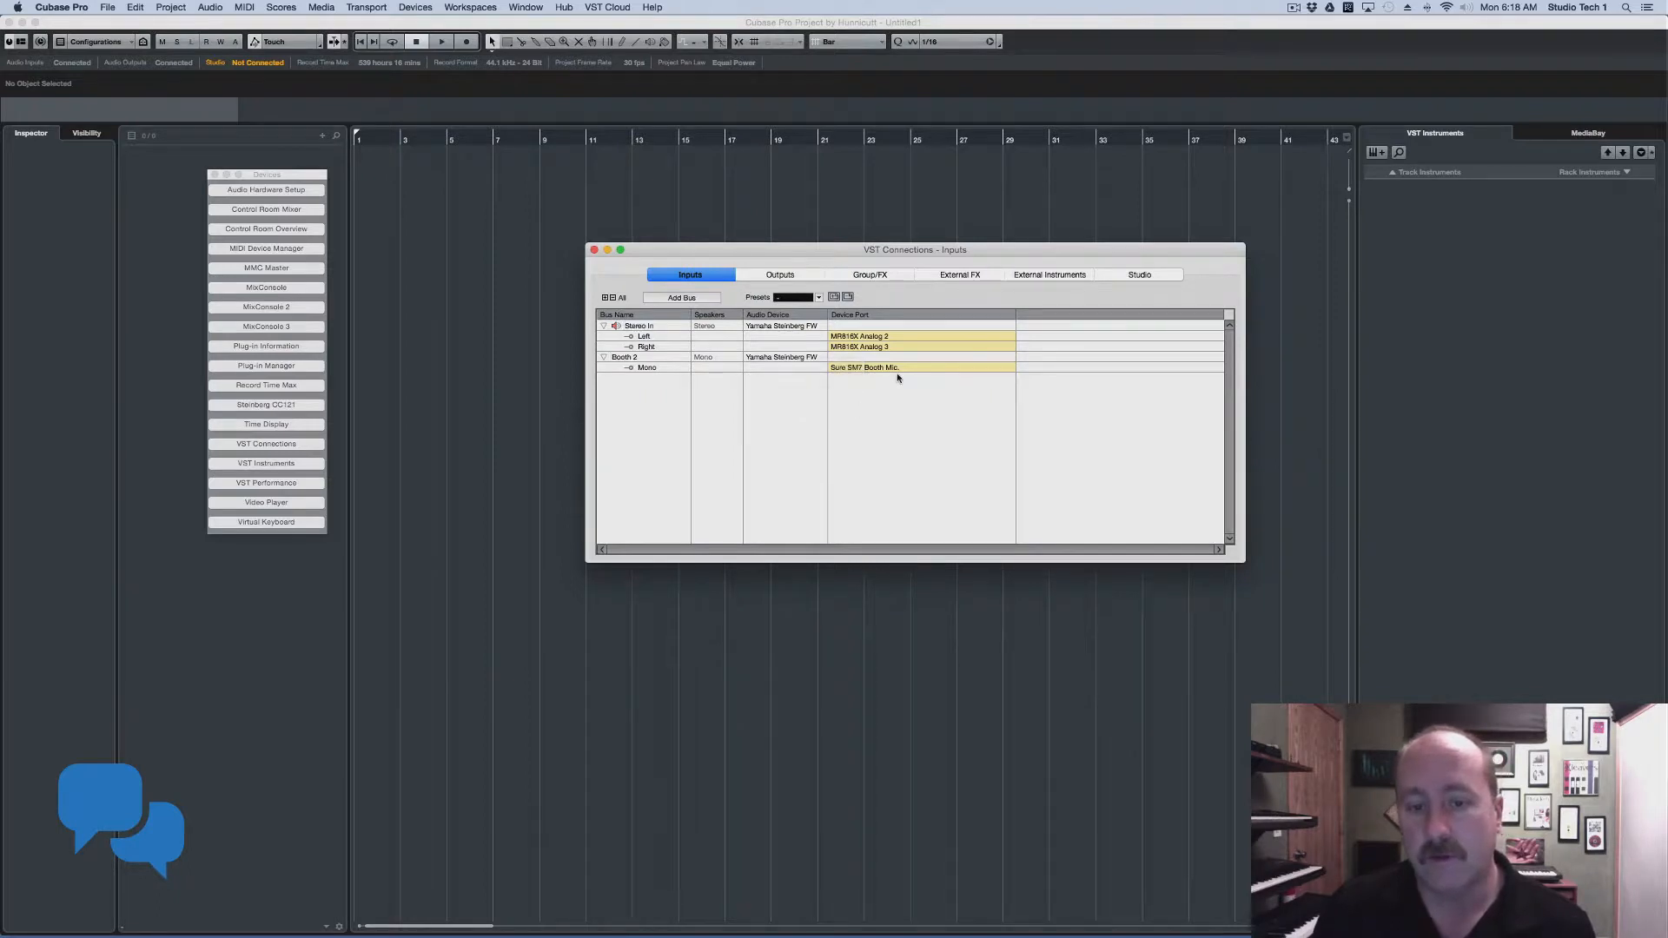
{"action": "left_click", "coordinate": [891, 368]}
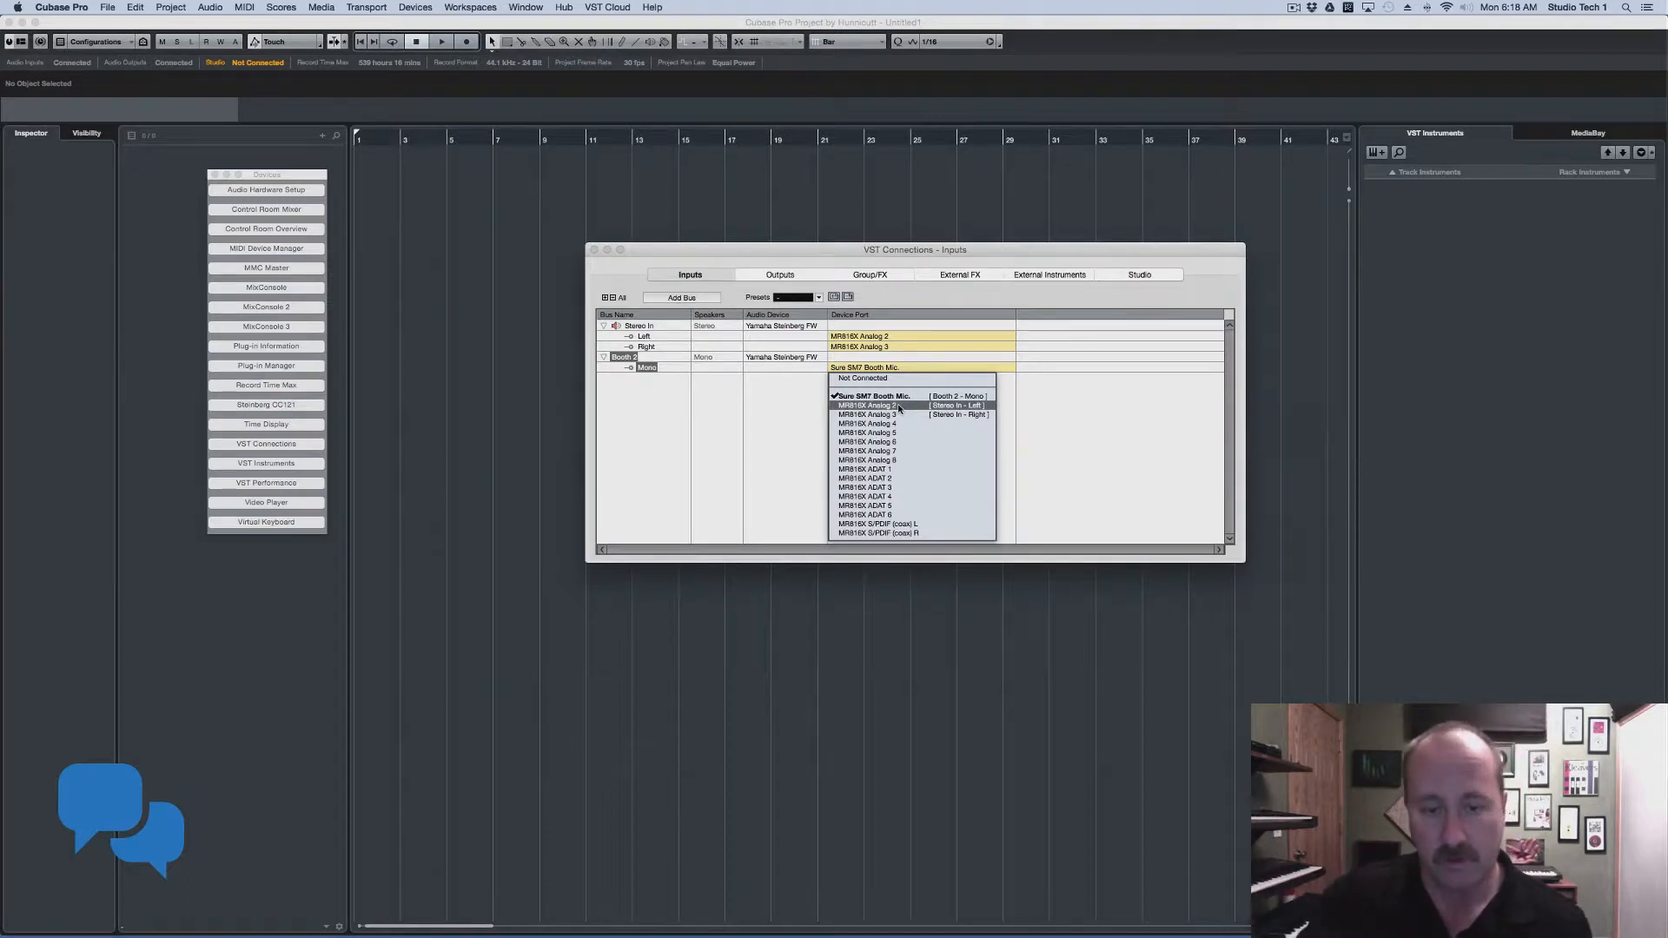
{"action": "left_click", "coordinate": [799, 406]}
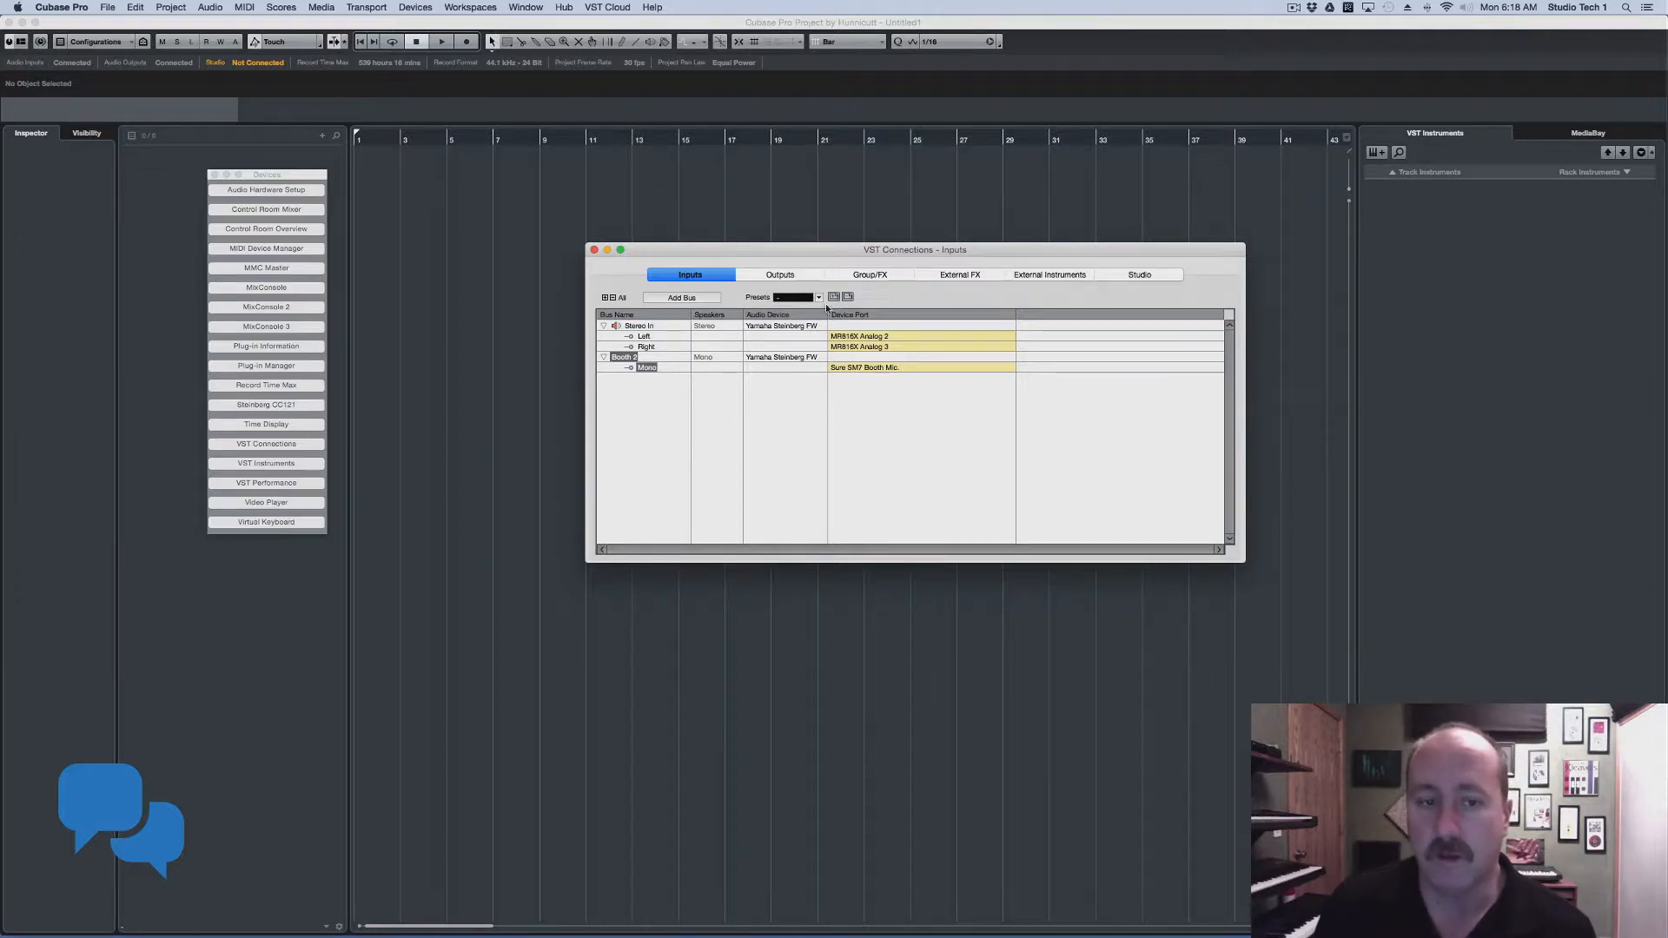
Add a 5.1 output bus and collapse its channel list
{"action": "left_click", "coordinate": [808, 277]}
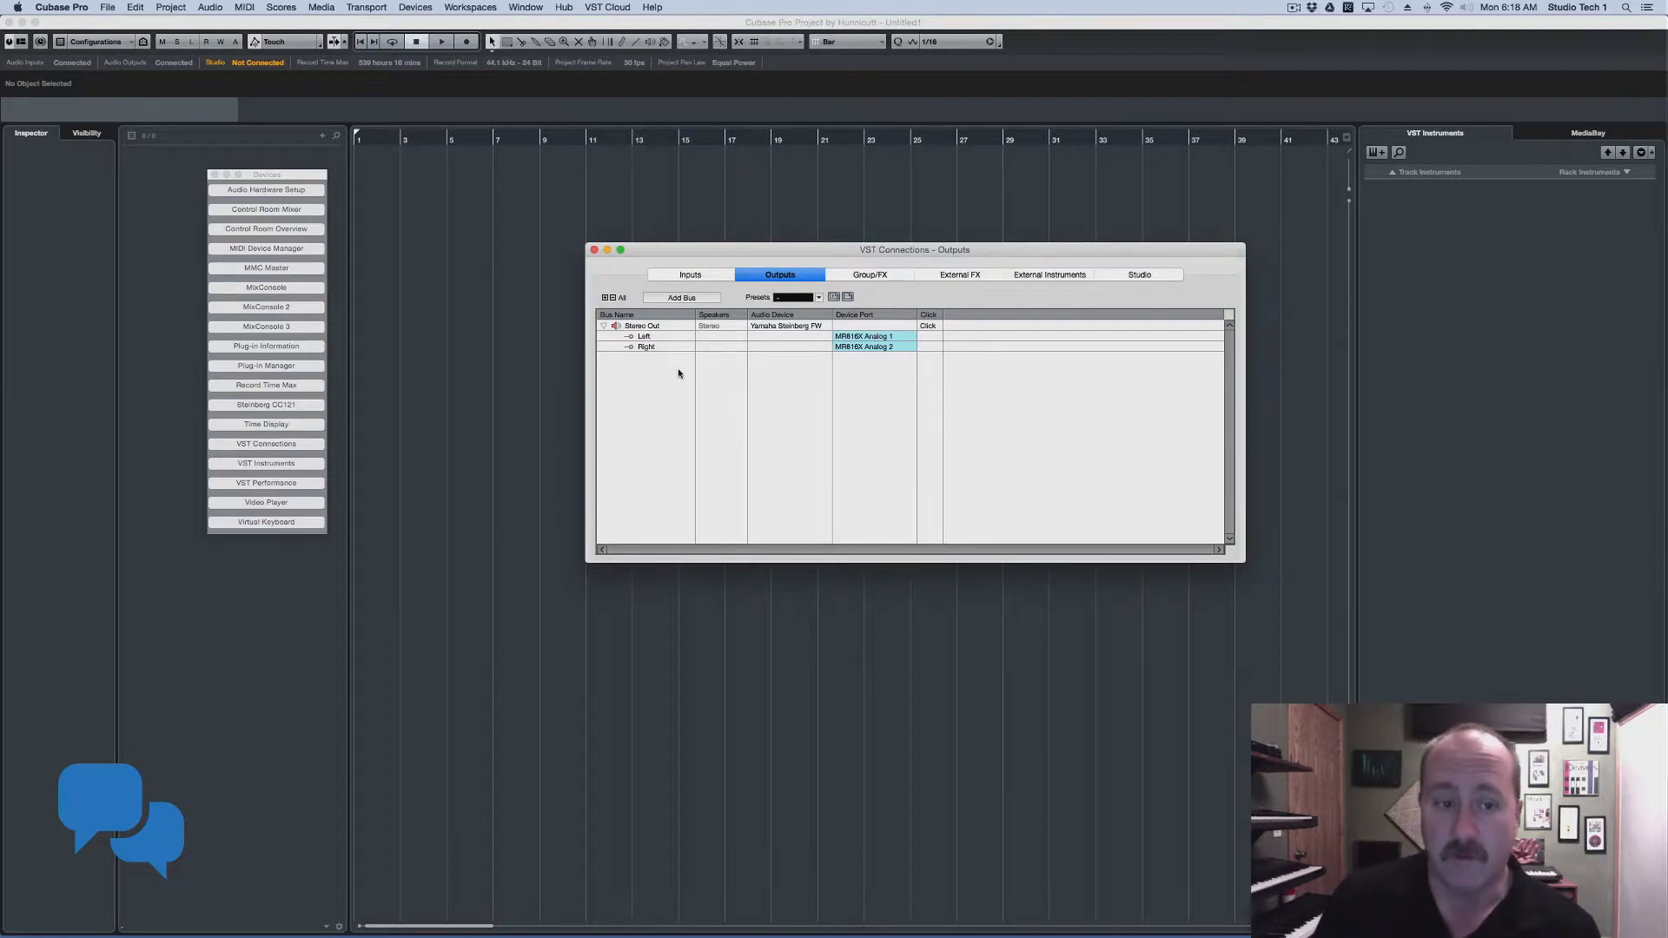
{"action": "left_click", "coordinate": [679, 297]}
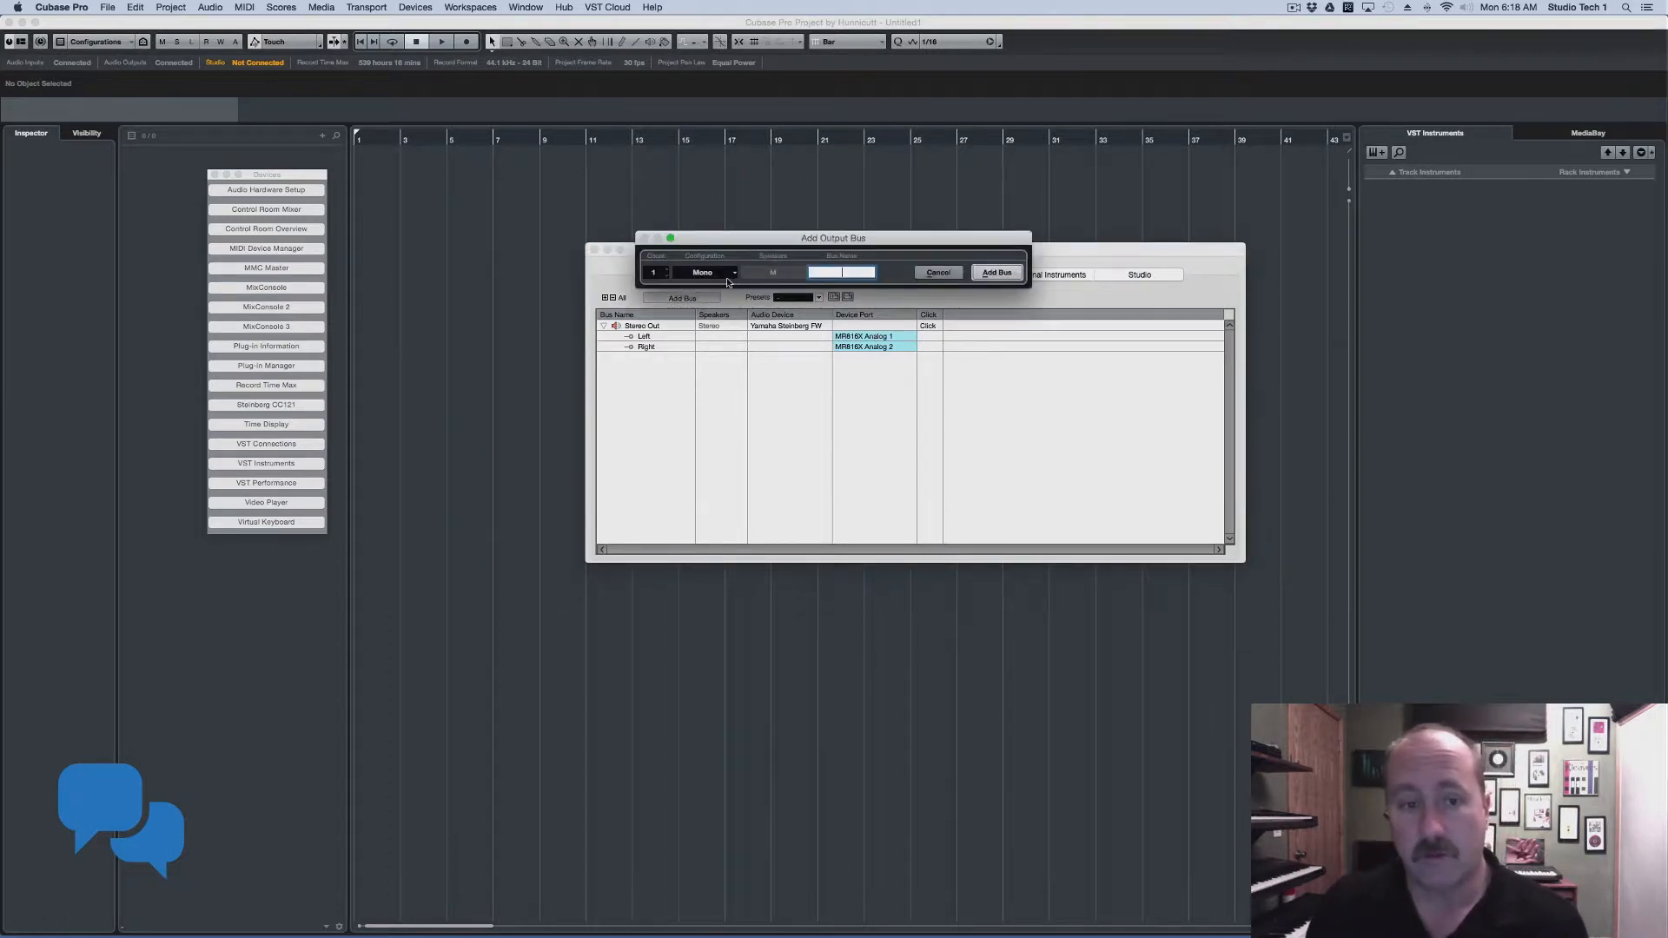
{"action": "left_click", "coordinate": [730, 276]}
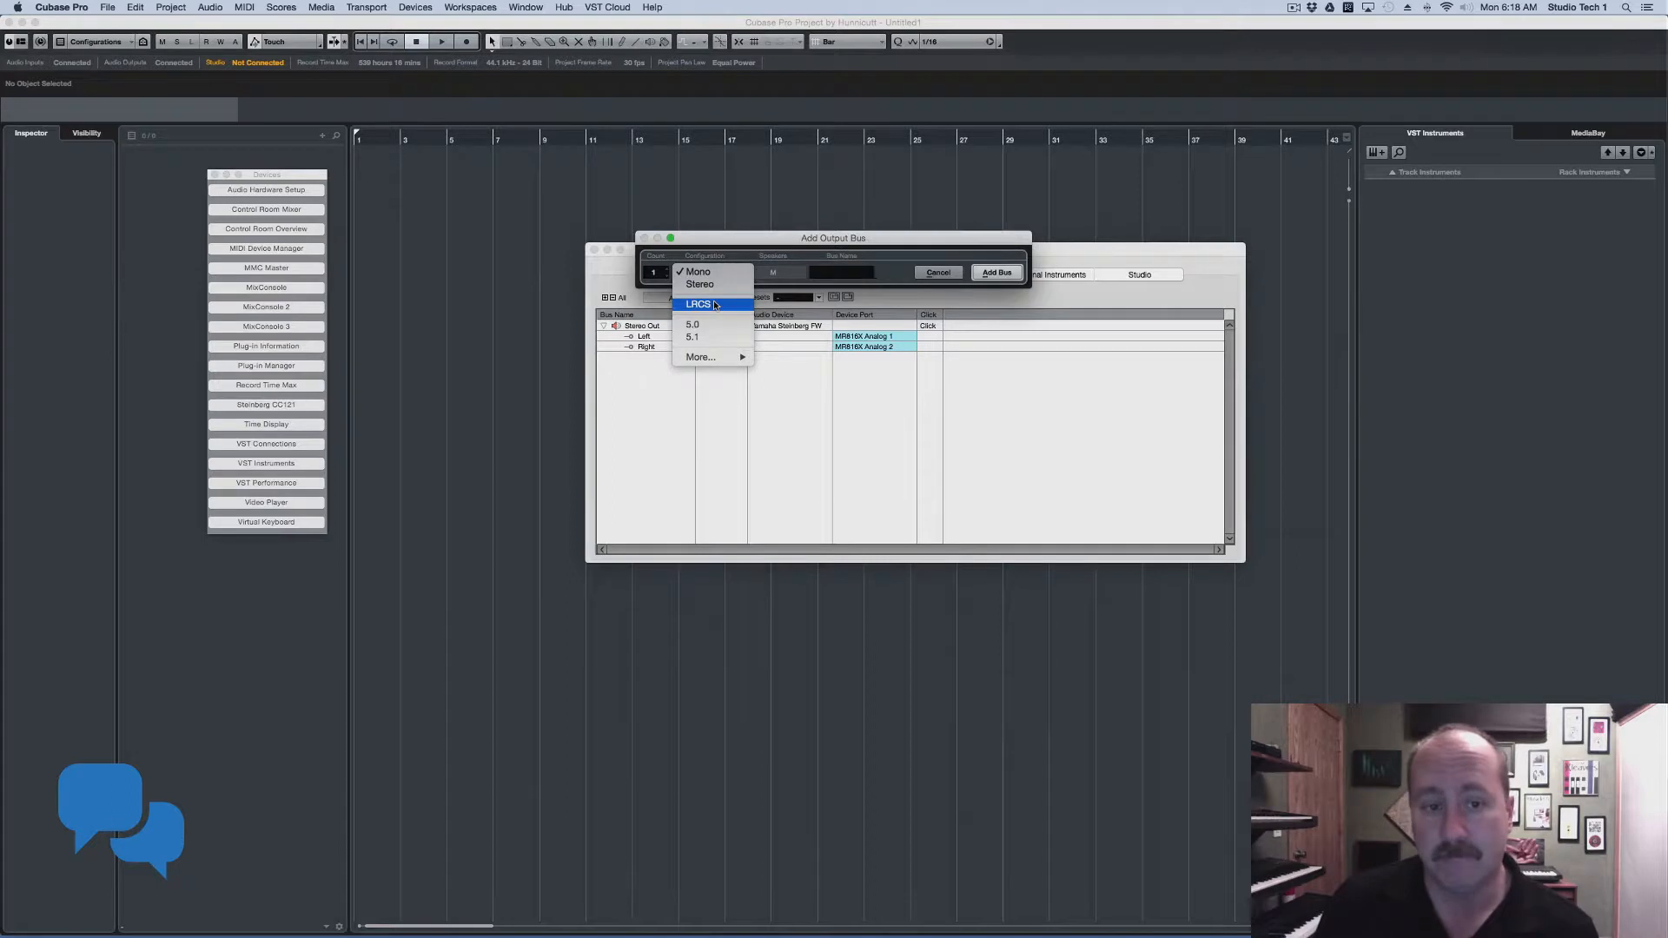
{"action": "left_click", "coordinate": [704, 337]}
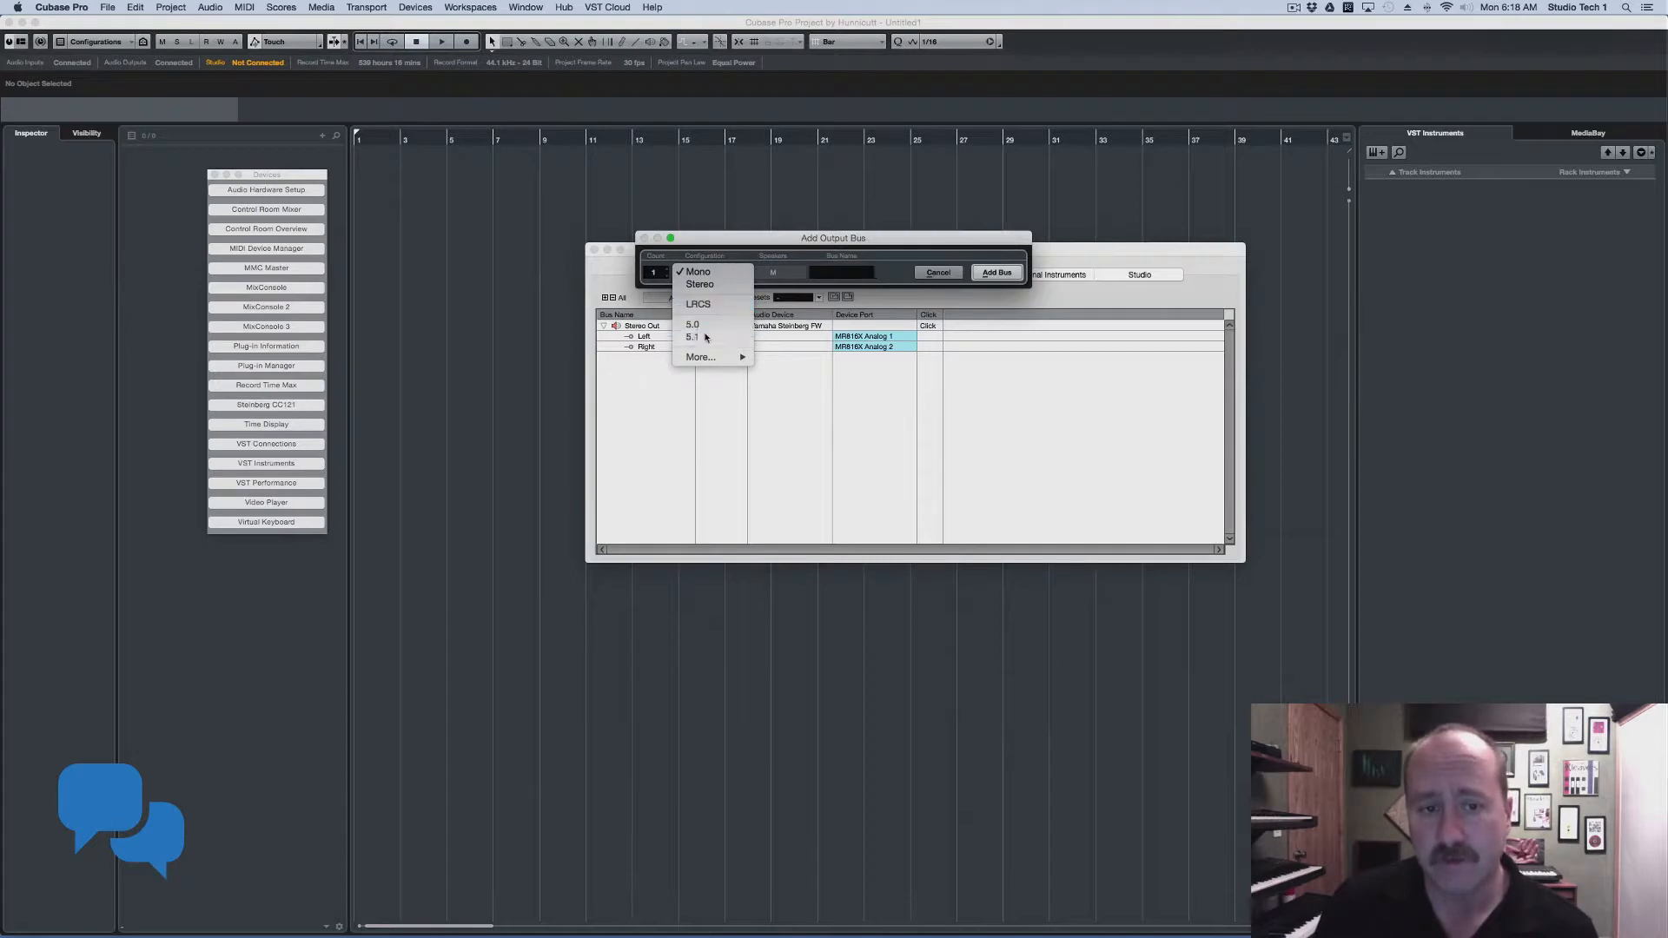
{"action": "left_click", "coordinate": [994, 274]}
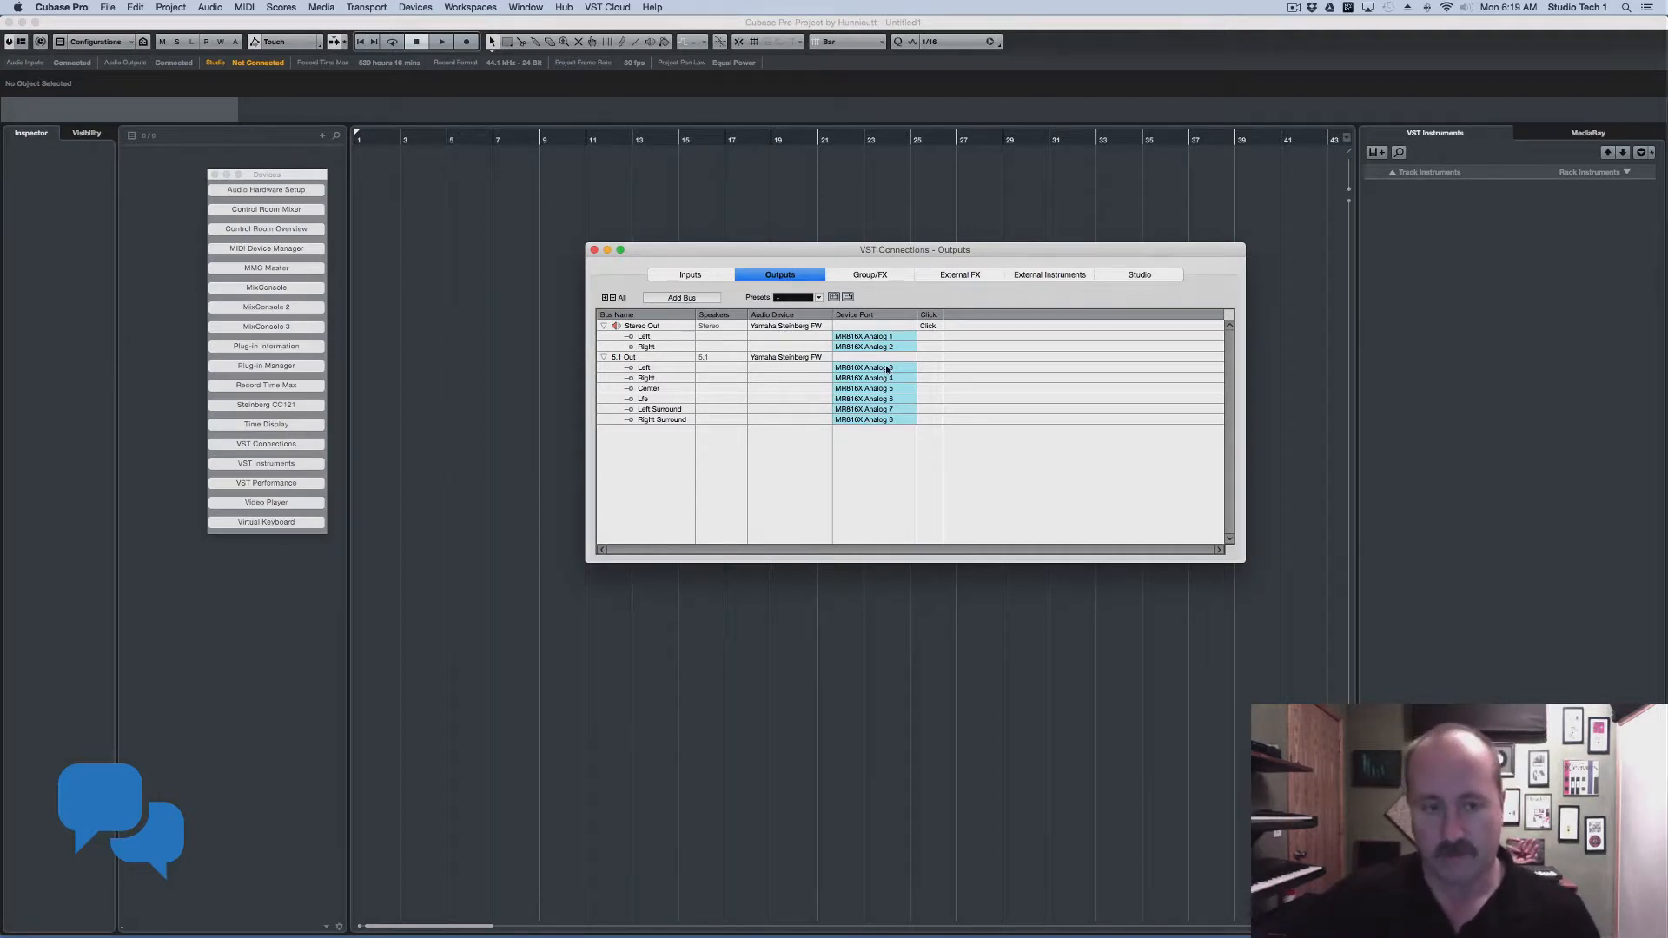
{"action": "left_click", "coordinate": [604, 358]}
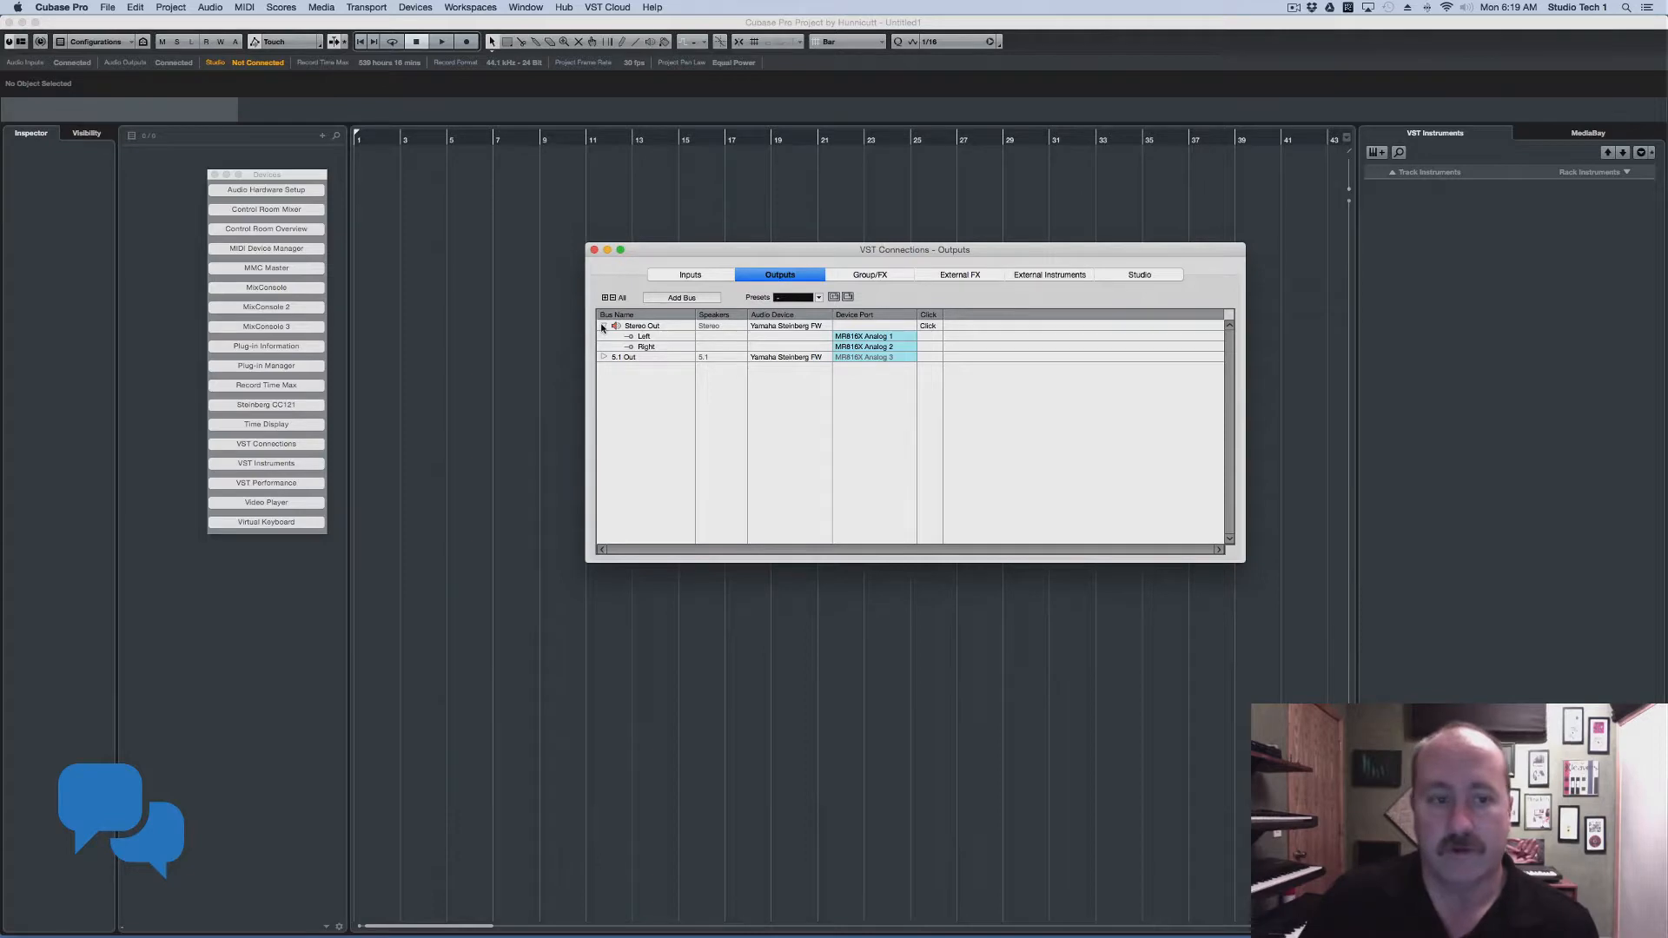
Save the current input bus configuration as a preset named My default
{"action": "left_click", "coordinate": [703, 273]}
{"action": "left_click", "coordinate": [751, 275]}
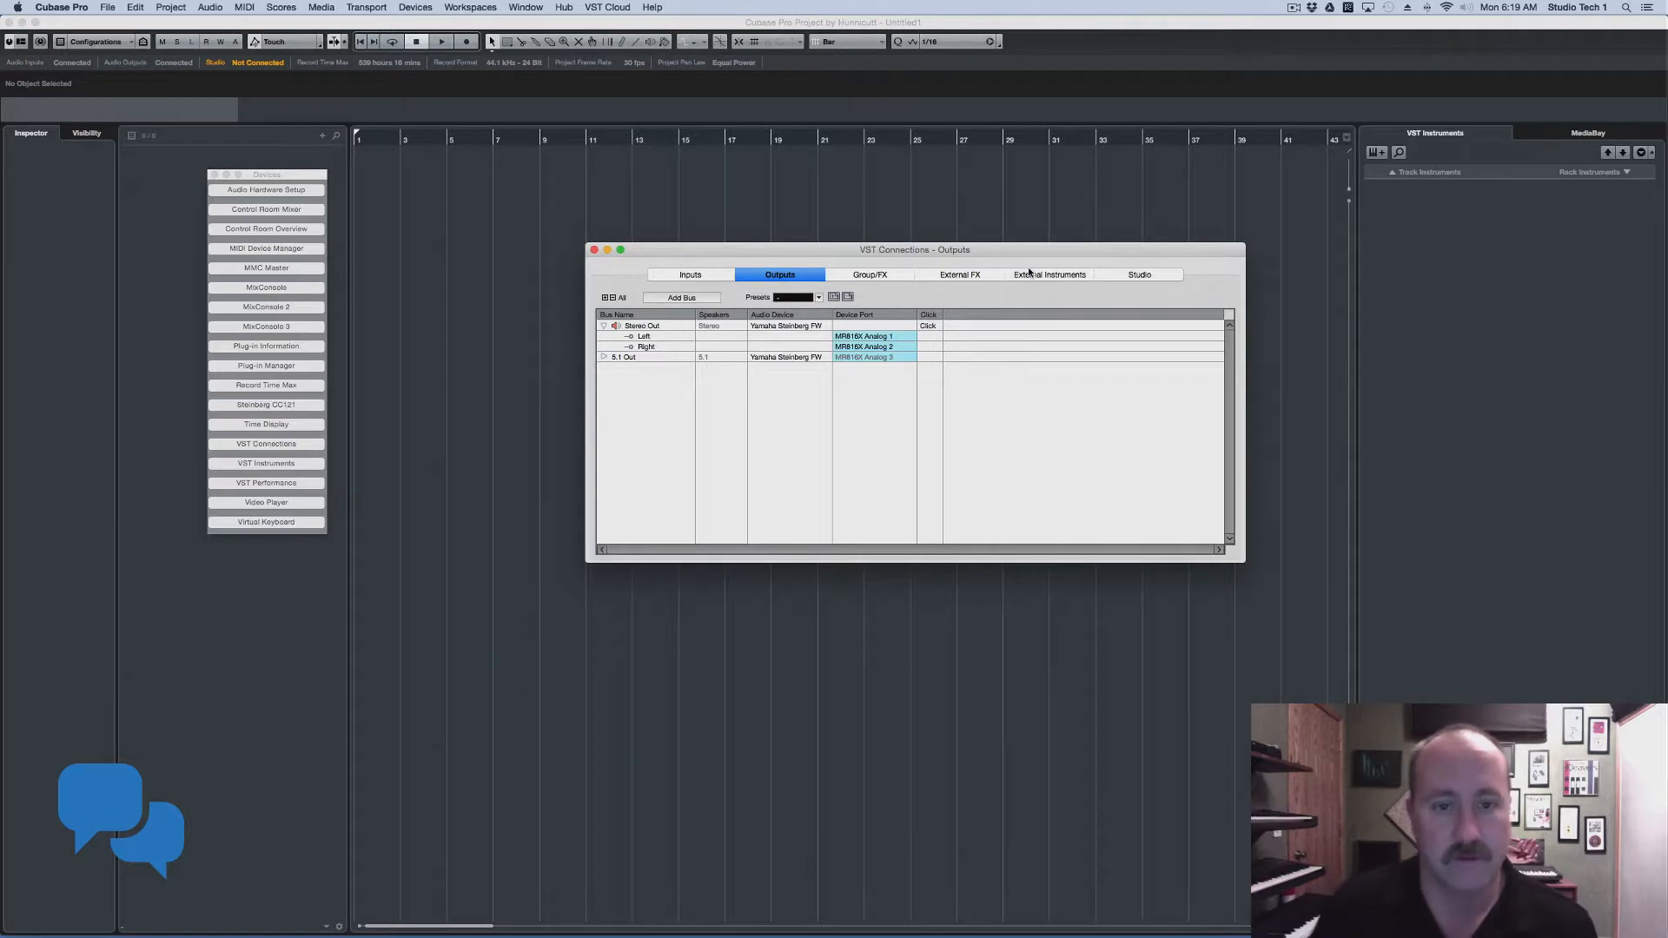
{"action": "left_click", "coordinate": [712, 274]}
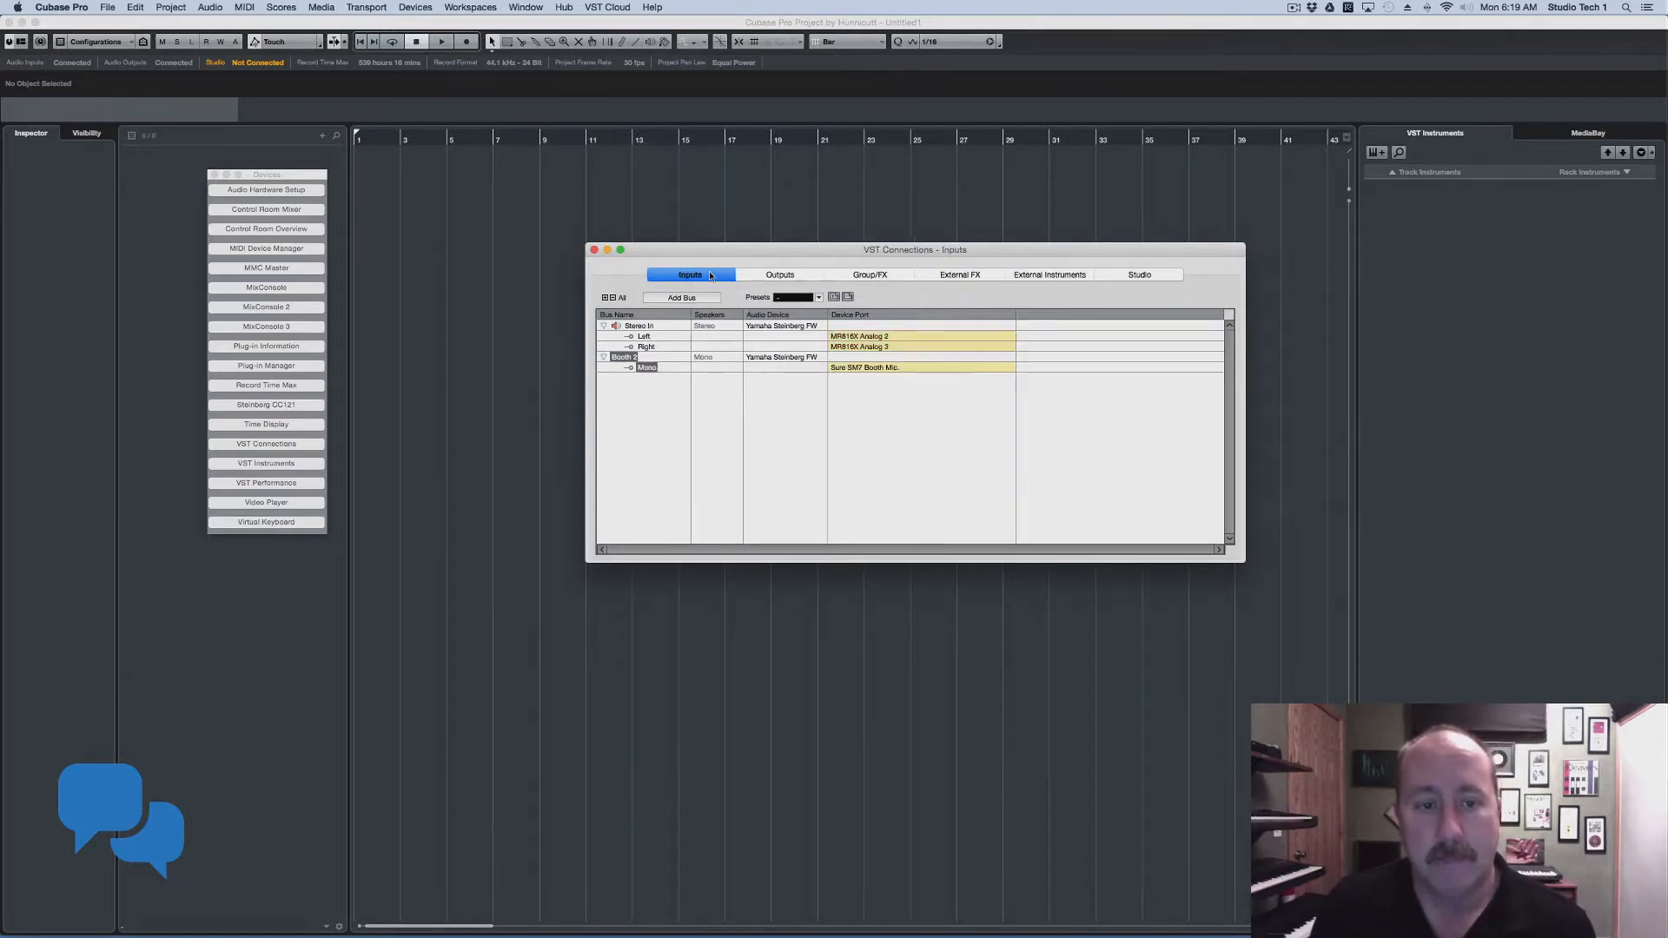
{"action": "left_click", "coordinate": [651, 324]}
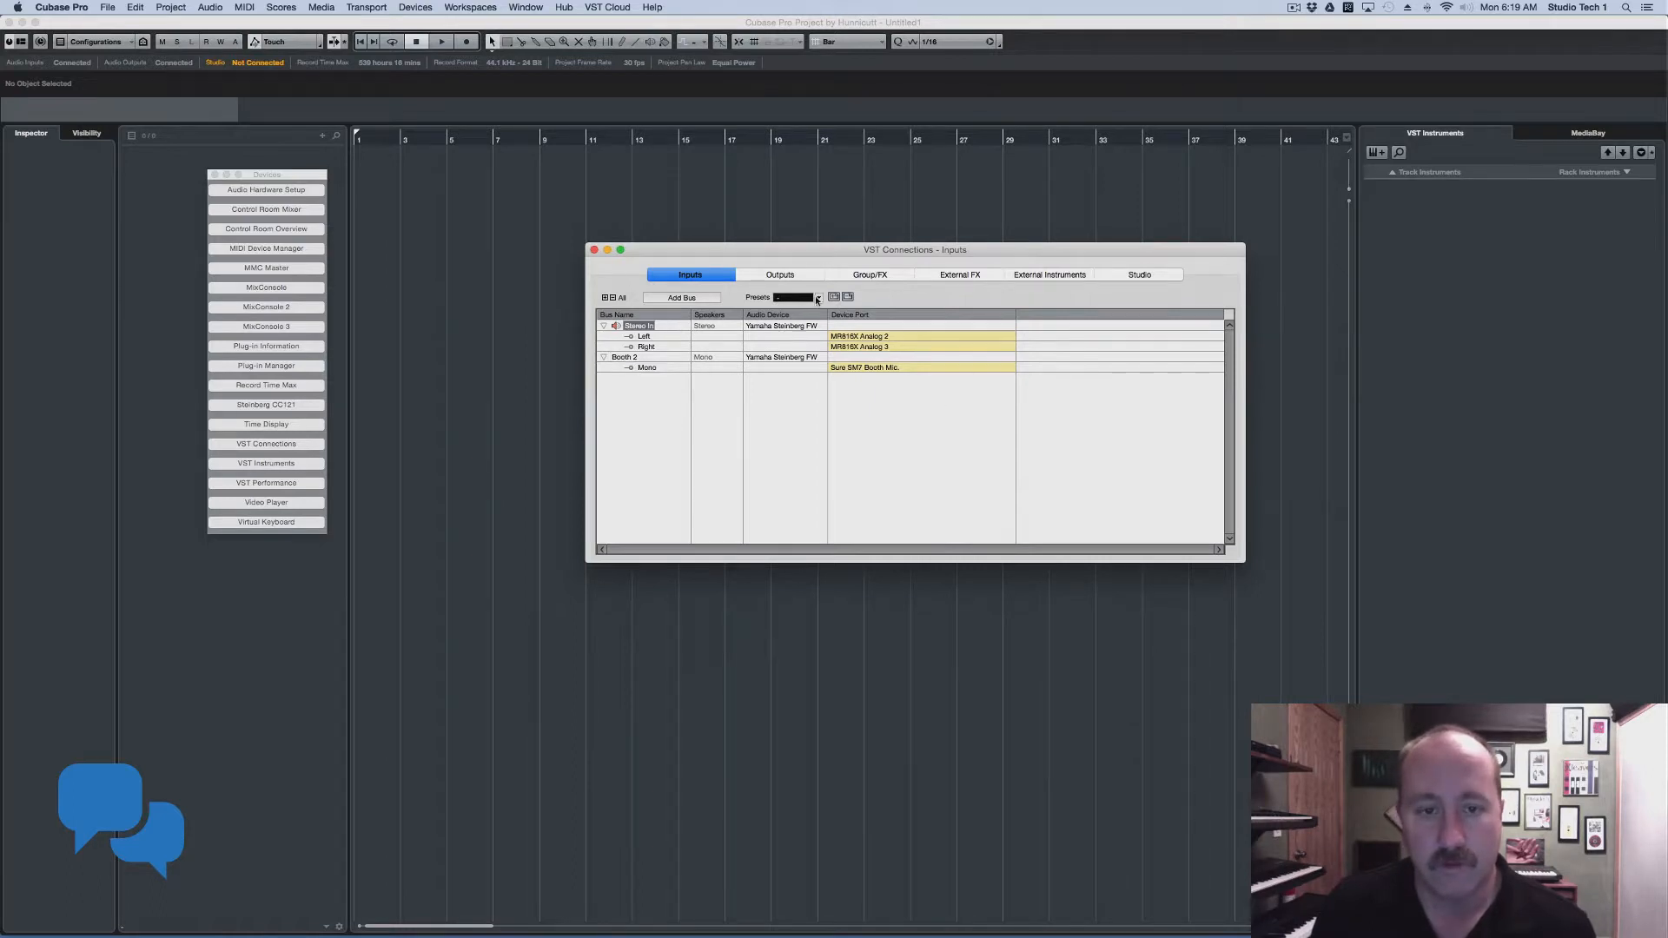
{"action": "left_click", "coordinate": [816, 298]}
{"action": "left_click", "coordinate": [1005, 302]}
{"action": "left_click", "coordinate": [833, 298]}
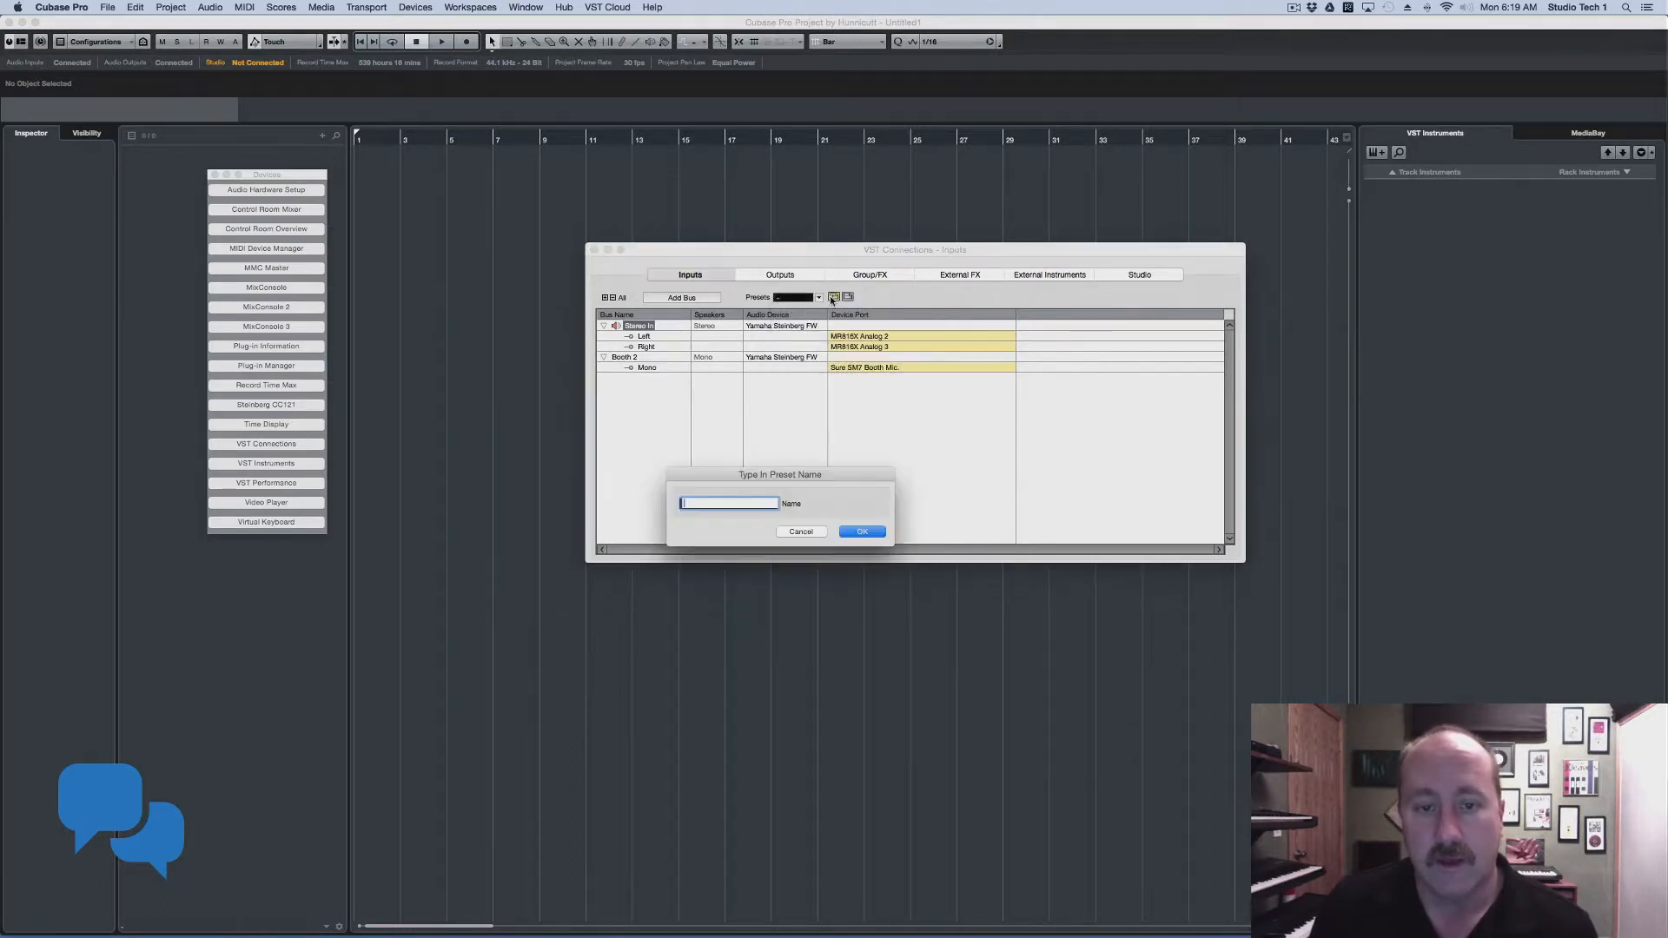
{"action": "type", "text": "My default"}
{"action": "left_click", "coordinate": [863, 530]}
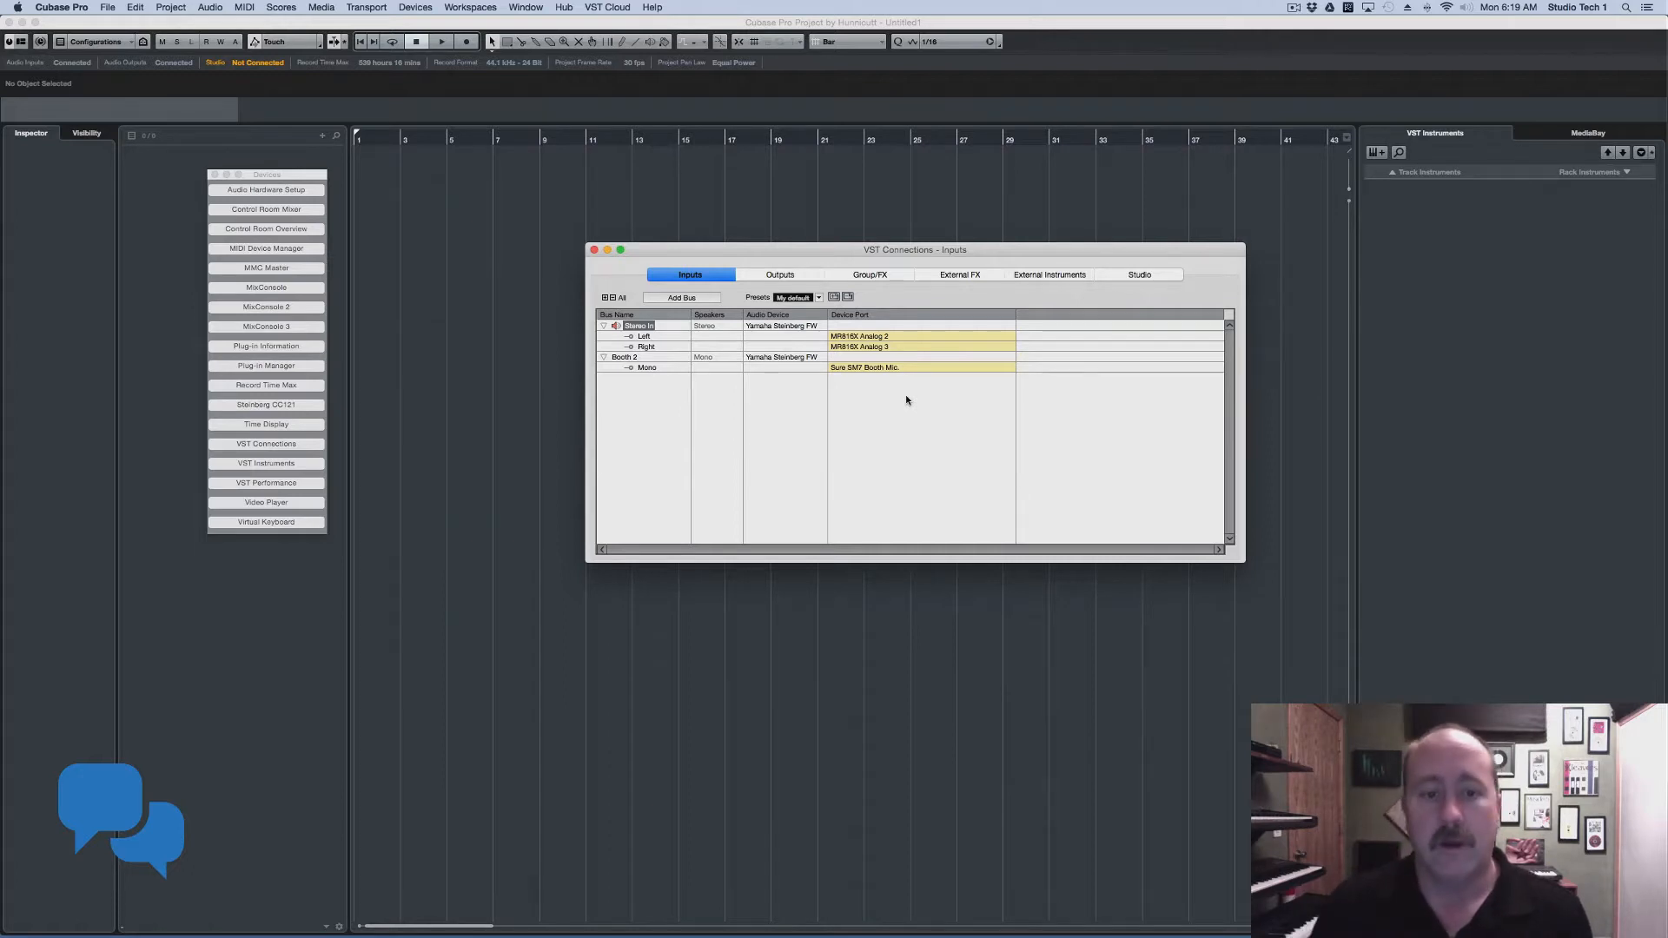
Try the 16 x Mono and 2 x Stereo + 12 x Mono presets on the inputs, and reload the My default preset
{"action": "left_click", "coordinate": [817, 299]}
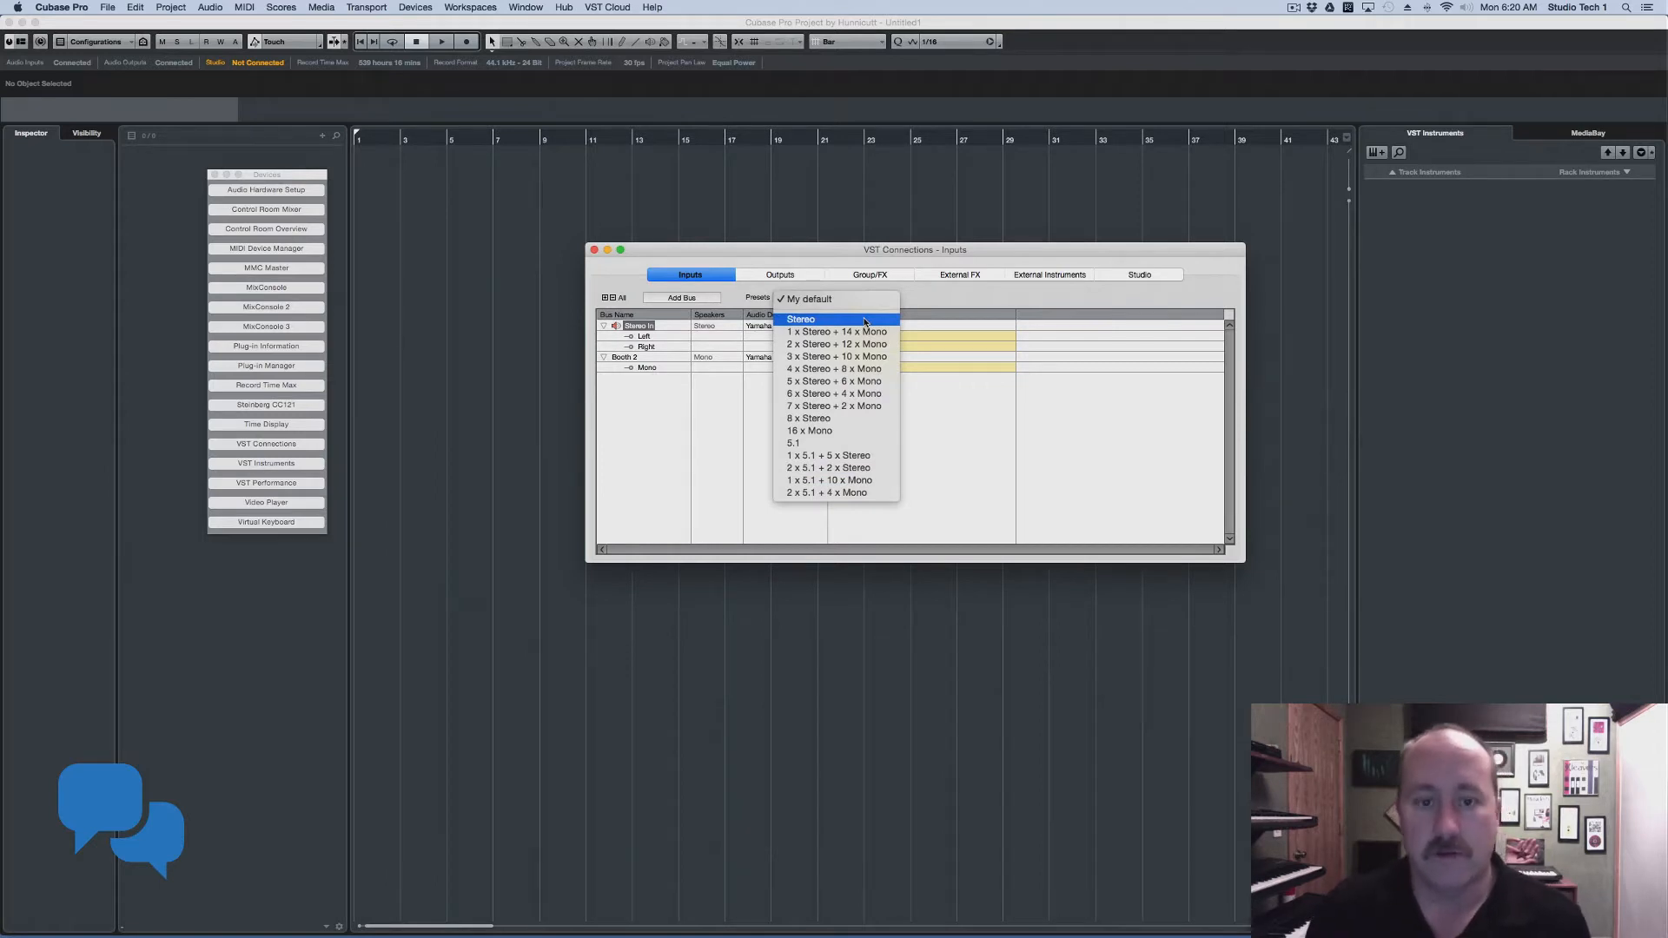
{"action": "left_click", "coordinate": [838, 431]}
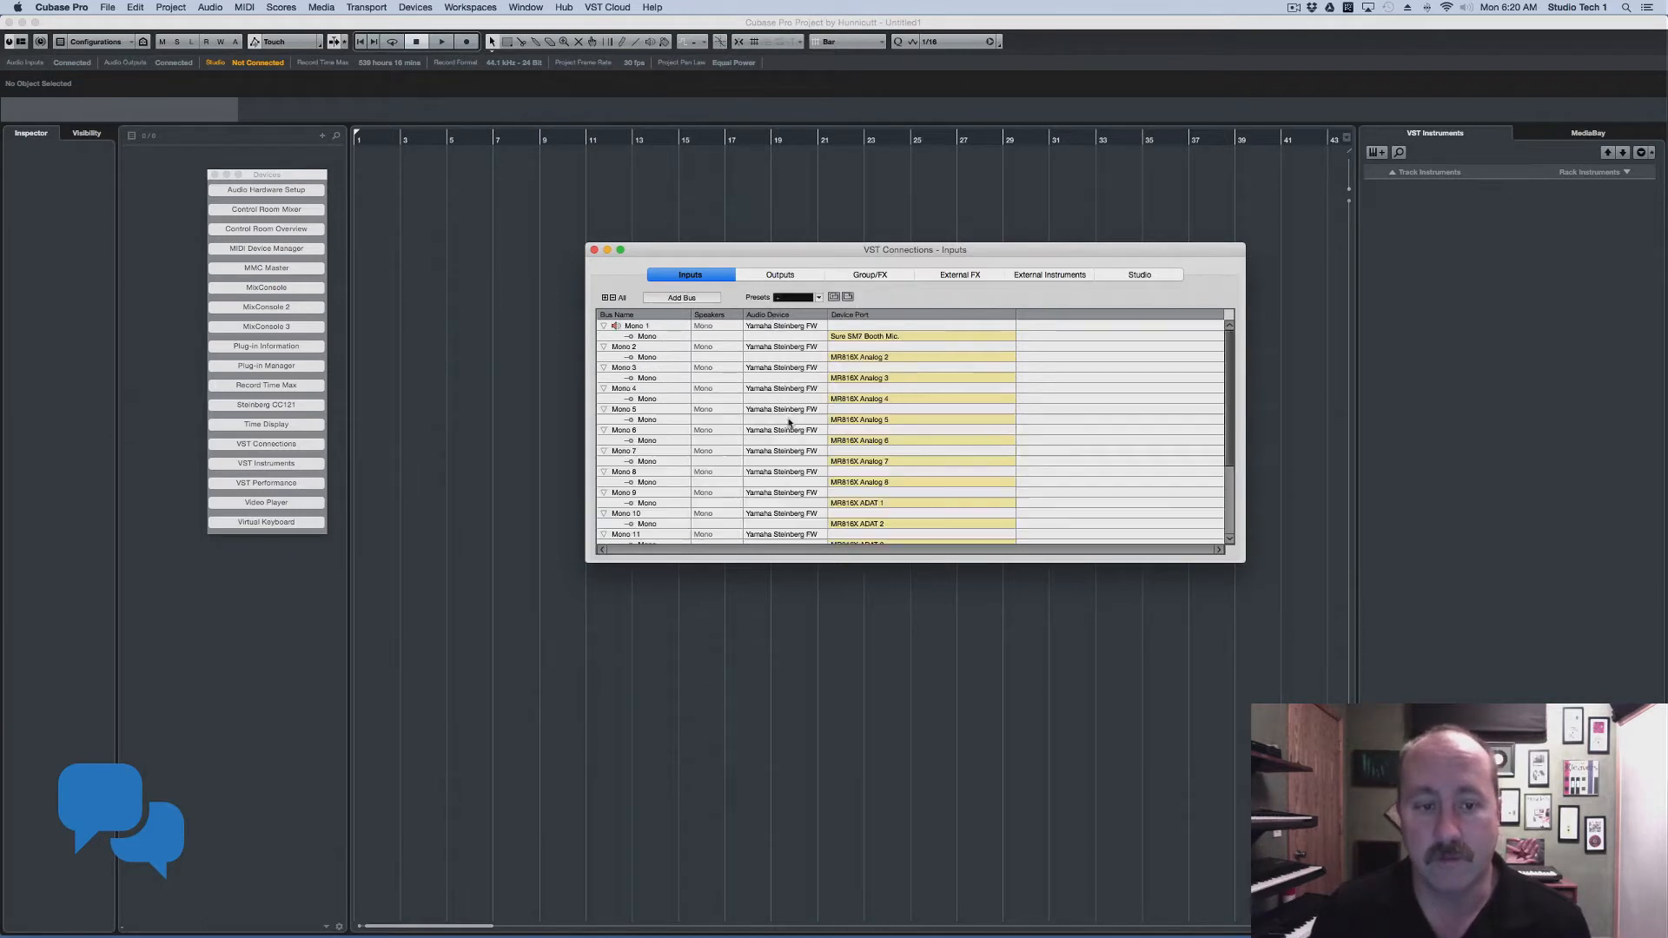
{"action": "left_click", "coordinate": [803, 297]}
{"action": "left_click", "coordinate": [837, 344]}
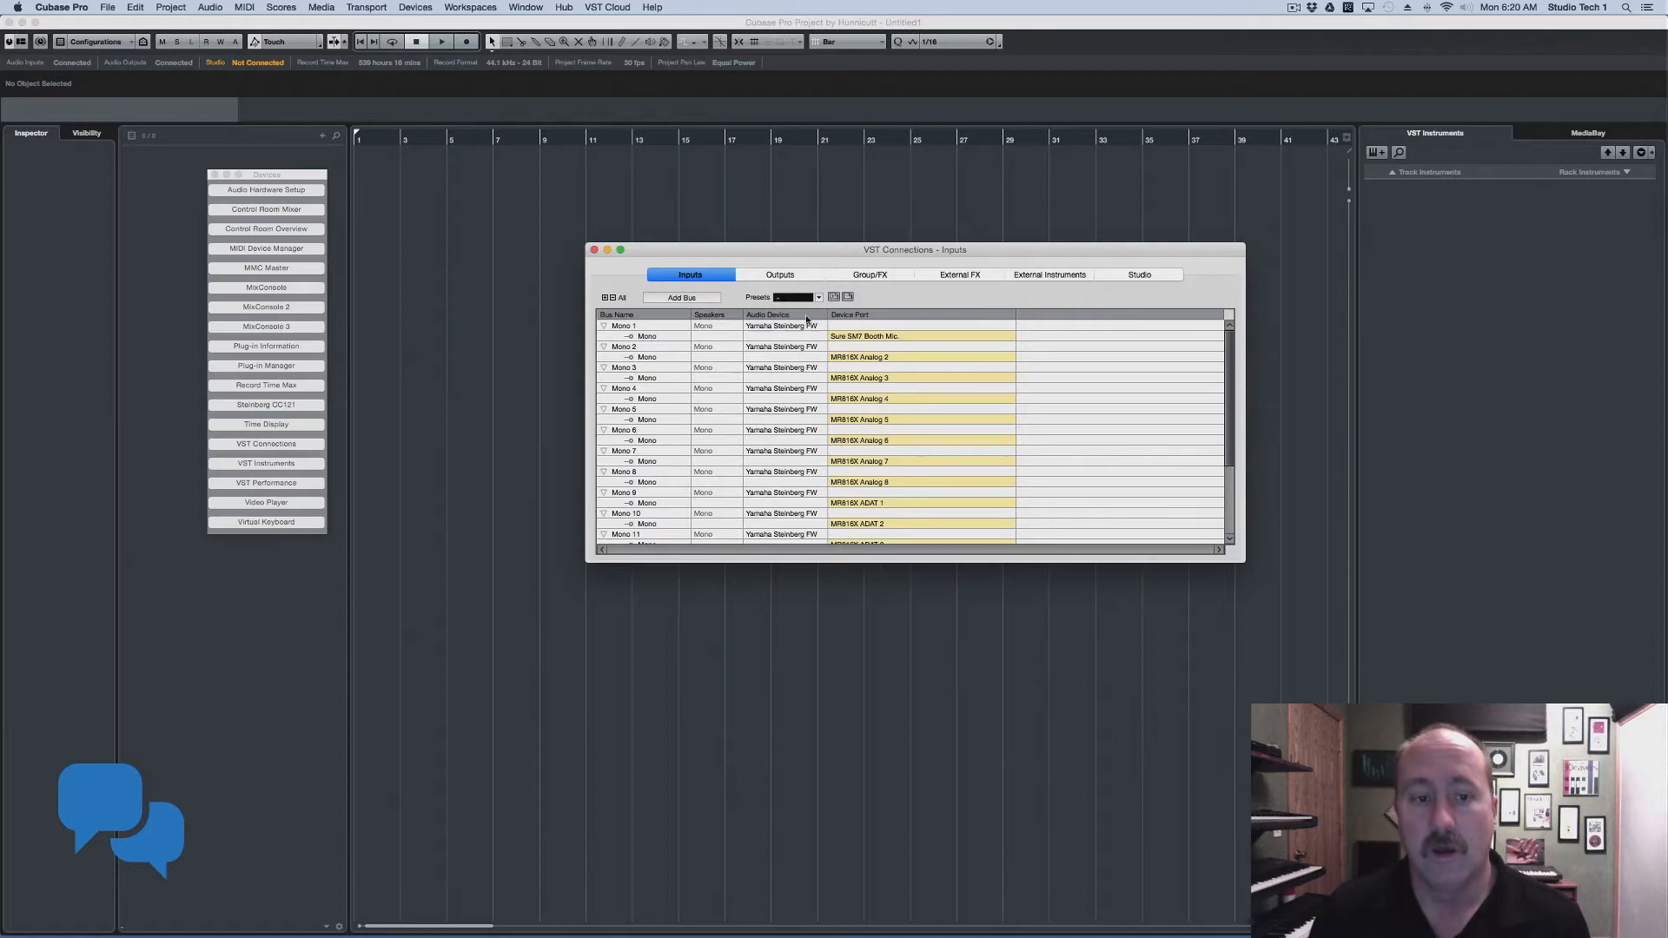
{"action": "left_click", "coordinate": [820, 299]}
{"action": "left_click", "coordinate": [834, 443]}
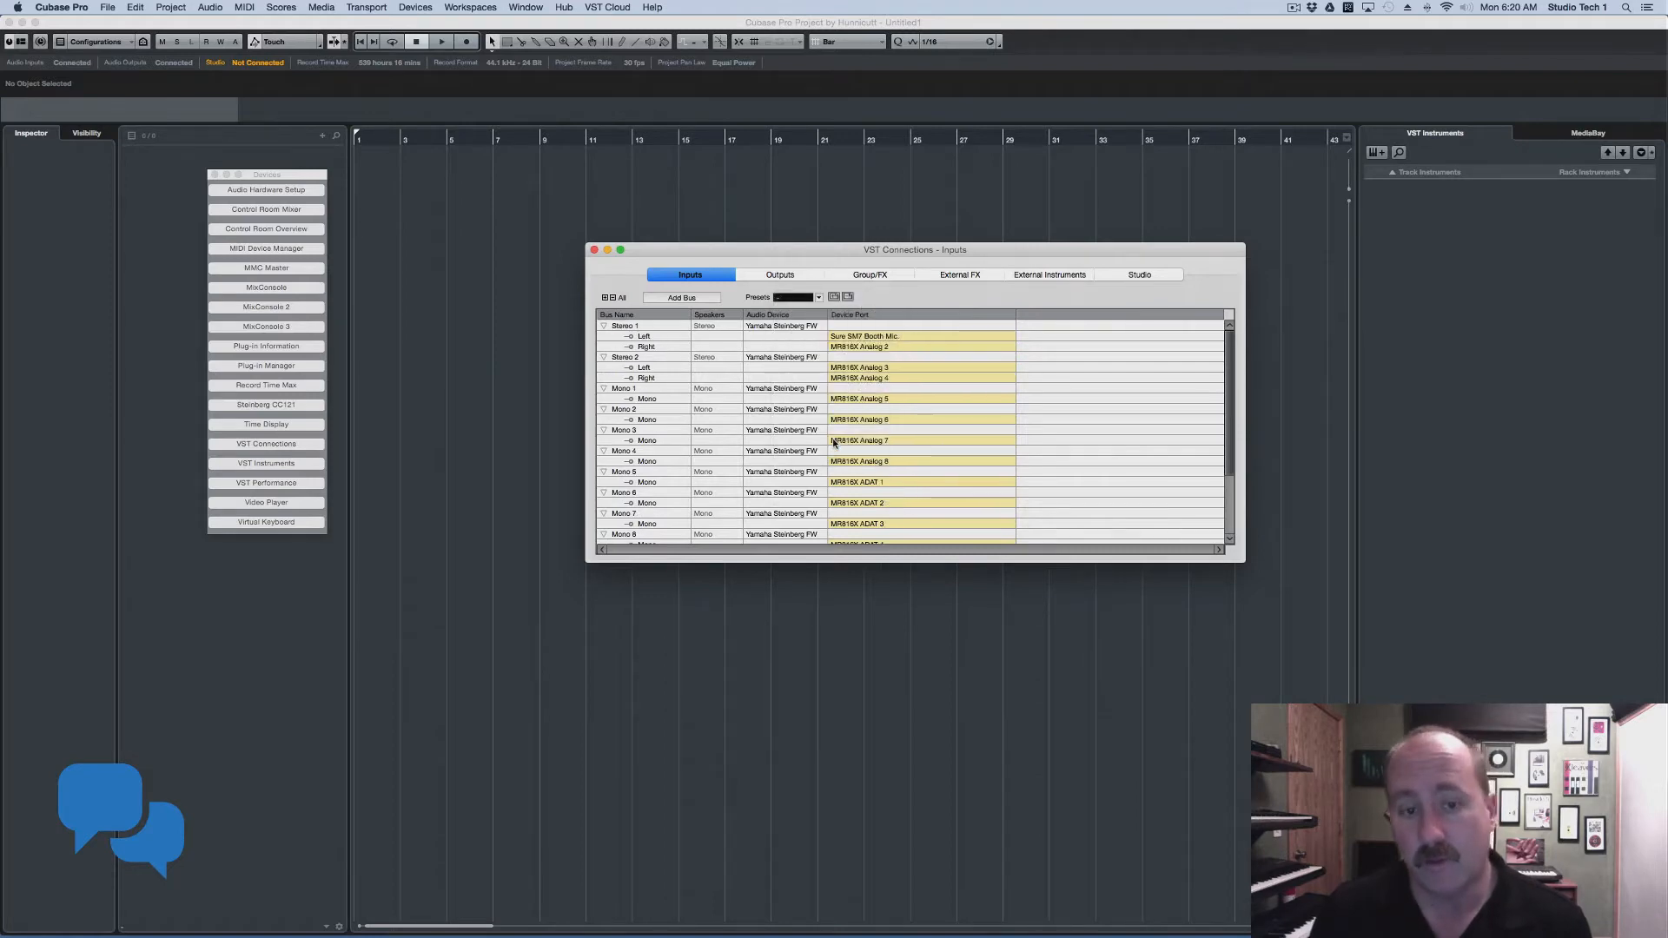
{"action": "left_click", "coordinate": [815, 298]}
{"action": "left_click", "coordinate": [817, 298]}
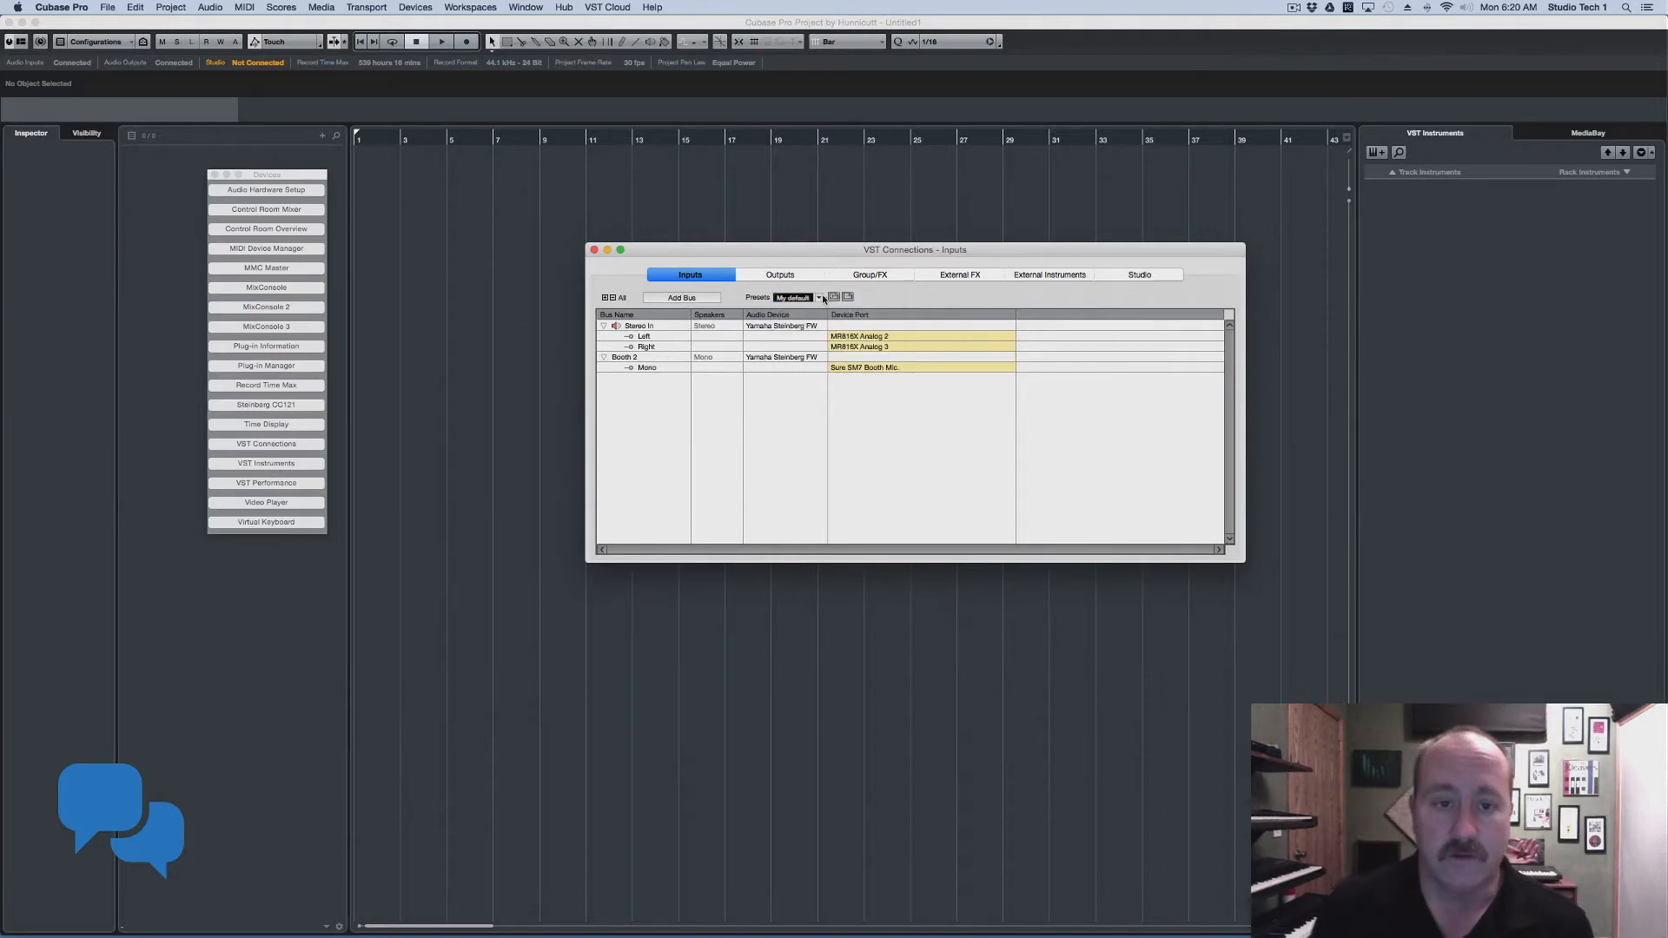
Check the output buses and close the VST Connections window
{"action": "left_click", "coordinate": [817, 276]}
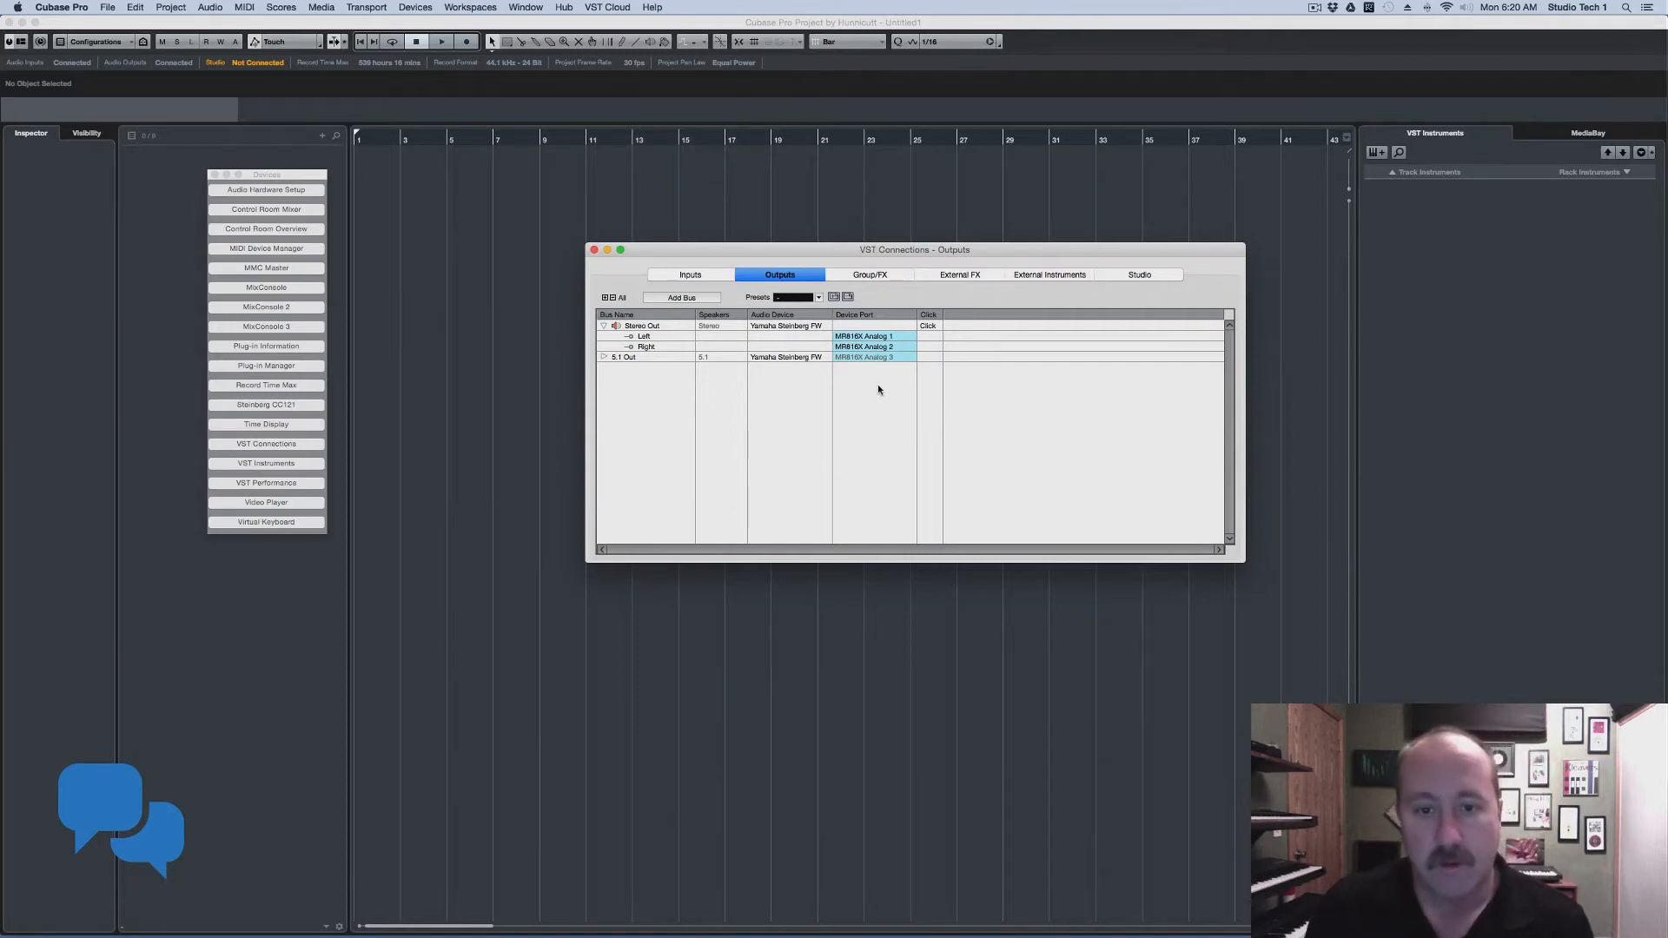
{"action": "left_click", "coordinate": [595, 251]}
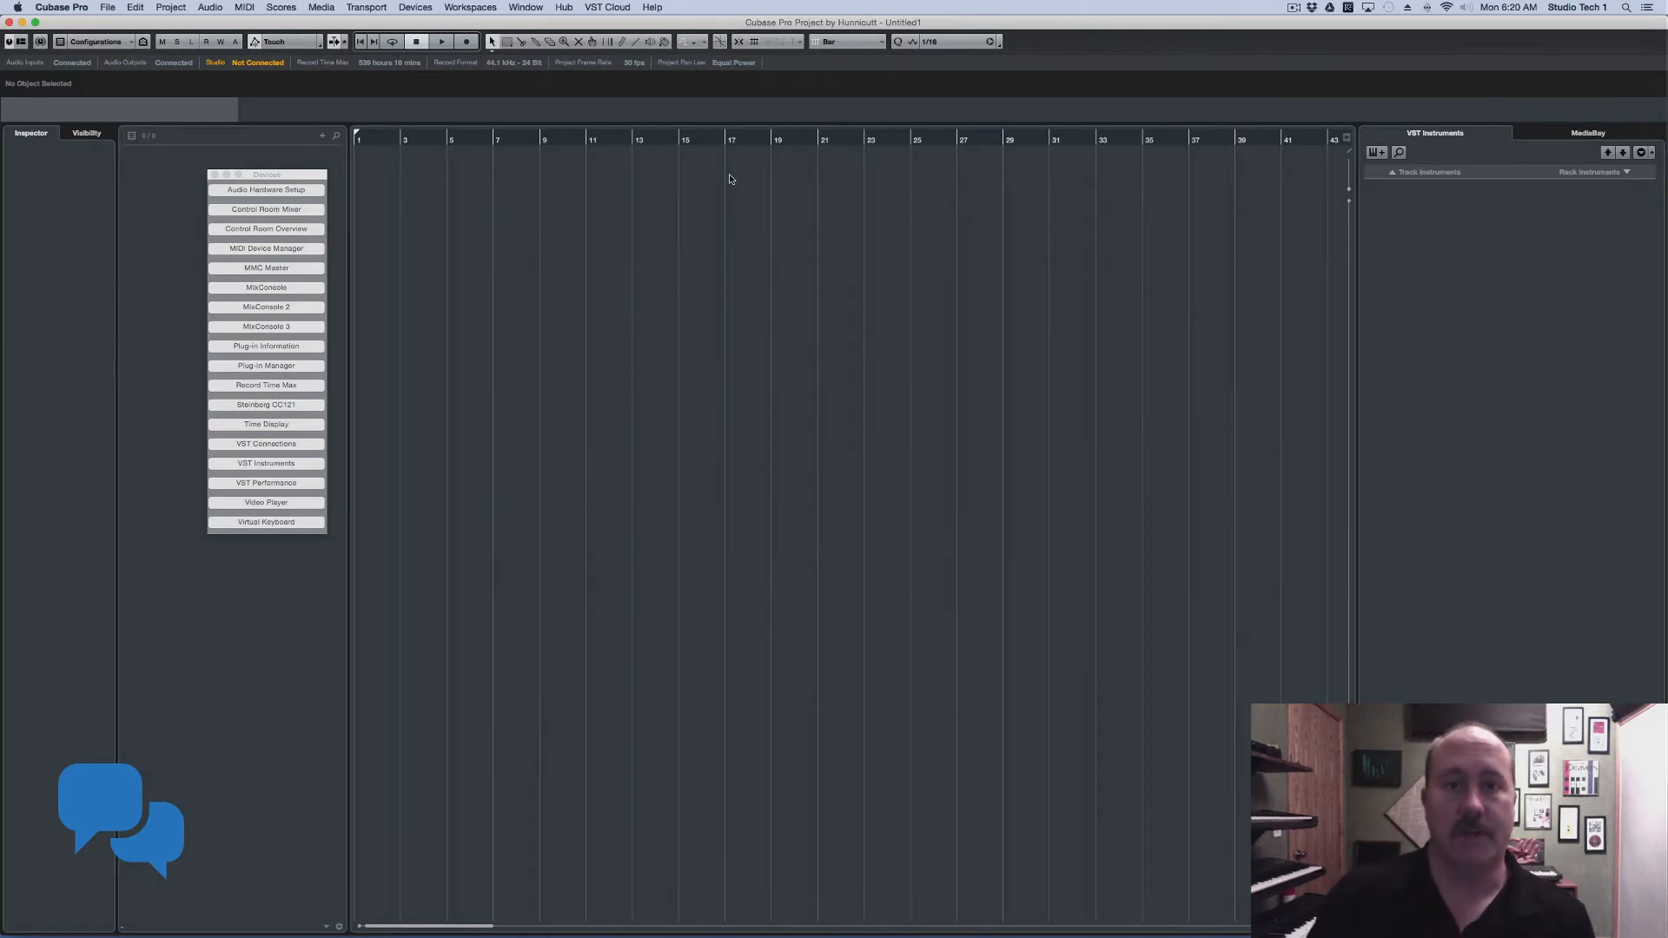